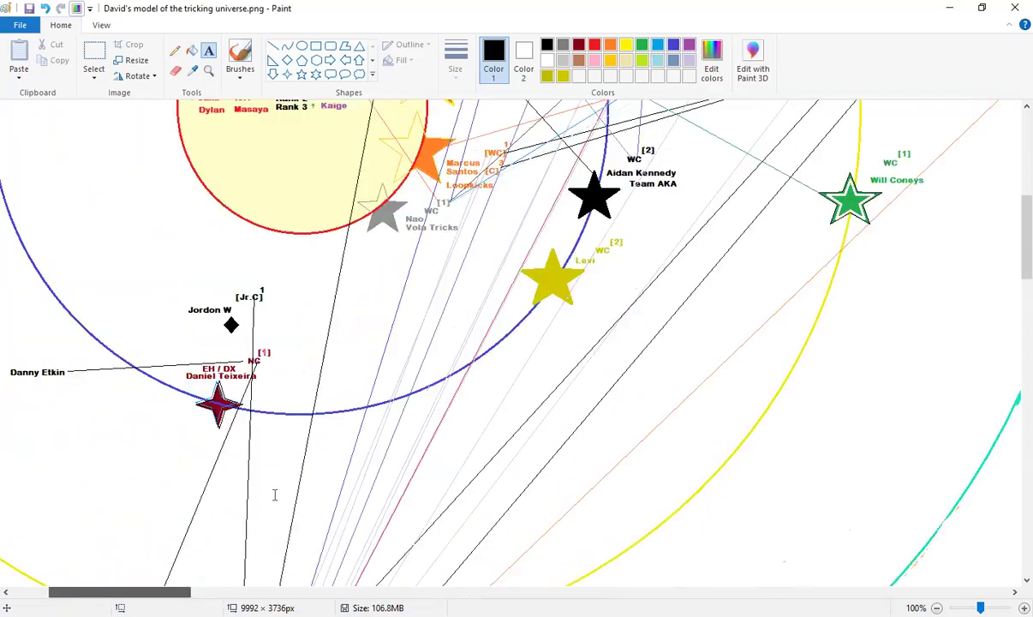
# Scroll up and pick the red palette swatch as Color 1
pyautogui.scroll(5, 274, 494)
pyautogui.click(594, 44)
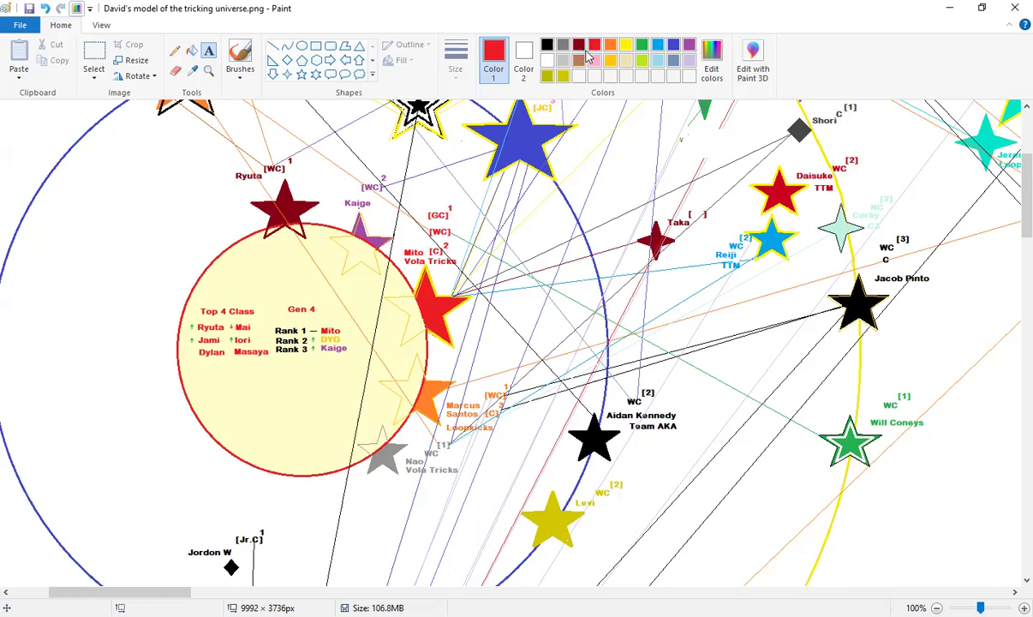
# Define pure red (255, 0, 0), add it to Custom Colors, and keep it as Color 1
pyautogui.click(711, 60)
pyautogui.moveTo(671, 281); pyautogui.dragTo(671, 269)
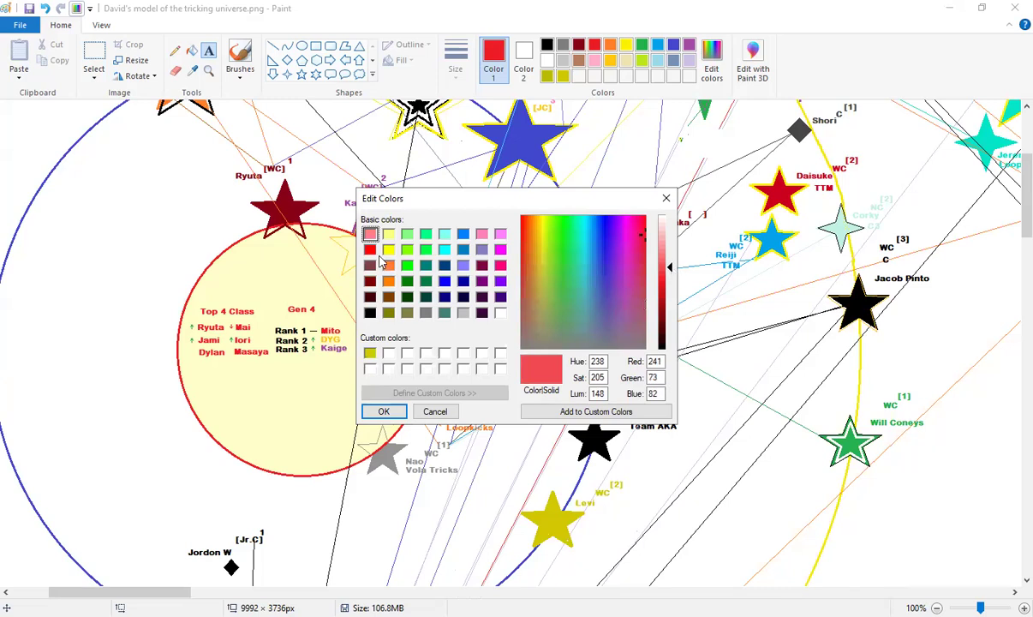
pyautogui.click(370, 249)
pyautogui.moveTo(670, 281)
pyautogui.mouseDown()
pyautogui.moveTo(669, 266)
pyautogui.moveTo(670, 283)
pyautogui.mouseUp()
pyautogui.click(596, 411)
pyautogui.click(379, 410)
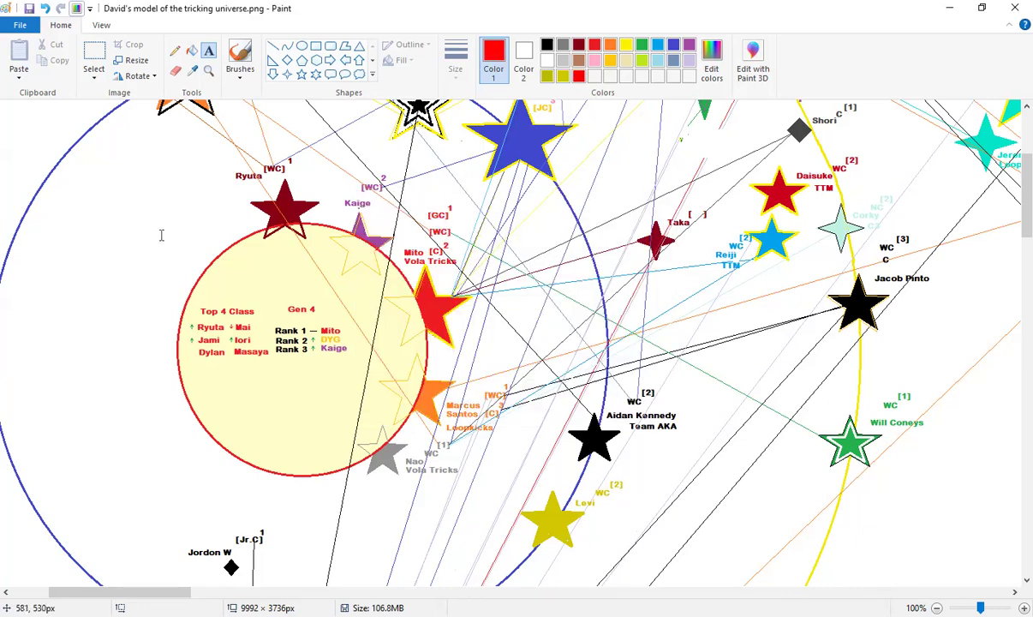
# Draw a star on the Gen 4 circle's bottom edge and fill it solid red
pyautogui.click(302, 76)
pyautogui.moveTo(158, 229)
pyautogui.mouseDown()
pyautogui.moveTo(229, 311)
pyautogui.moveTo(230, 269)
pyautogui.moveTo(303, 413)
pyautogui.moveTo(281, 447)
pyautogui.moveTo(298, 486)
pyautogui.mouseUp()
pyautogui.click(292, 250)
pyautogui.click(191, 50)
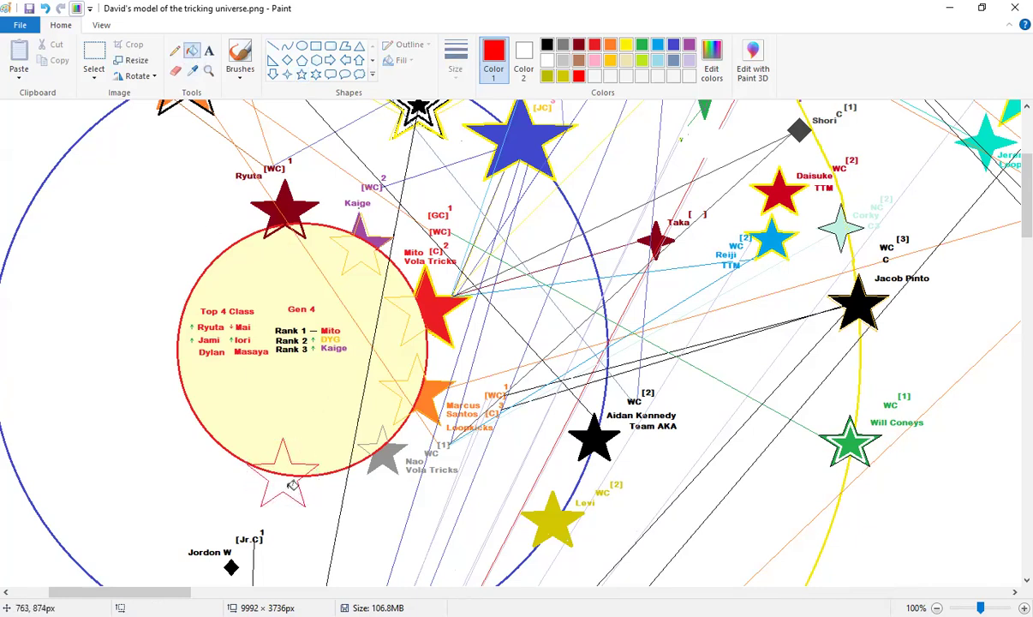
pyautogui.click(279, 467)
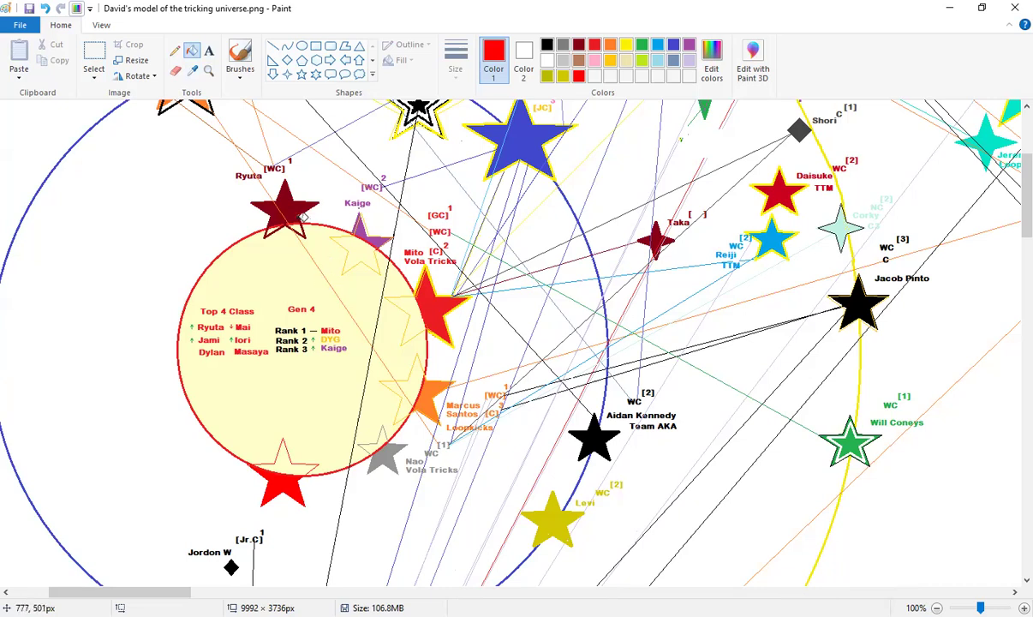
# Zoom to 200% on the Kaige and Mito area with the Magnifier
pyautogui.scroll(3, 425, 240)
pyautogui.scroll(-3, 441, 243)
pyautogui.scroll(2, 437, 283)
pyautogui.scroll(-1, 472, 360)
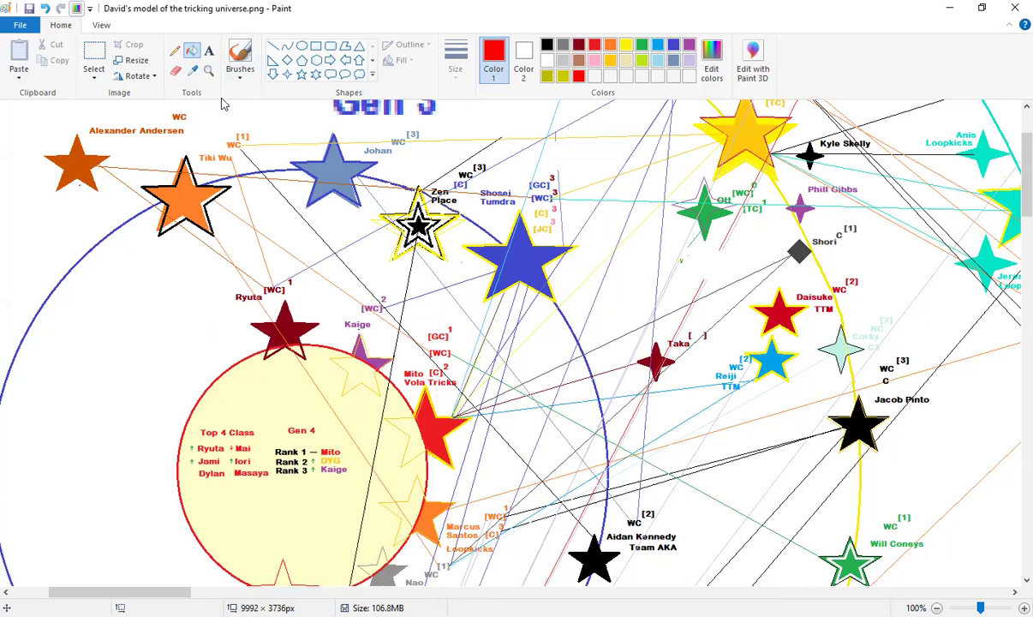
pyautogui.click(208, 69)
pyautogui.click(348, 264)
# Scroll around the Gen 4 circle to inspect the new red star beside the grey and orange stars
pyautogui.scroll(-3, 358, 387)
pyautogui.scroll(2, 357, 387)
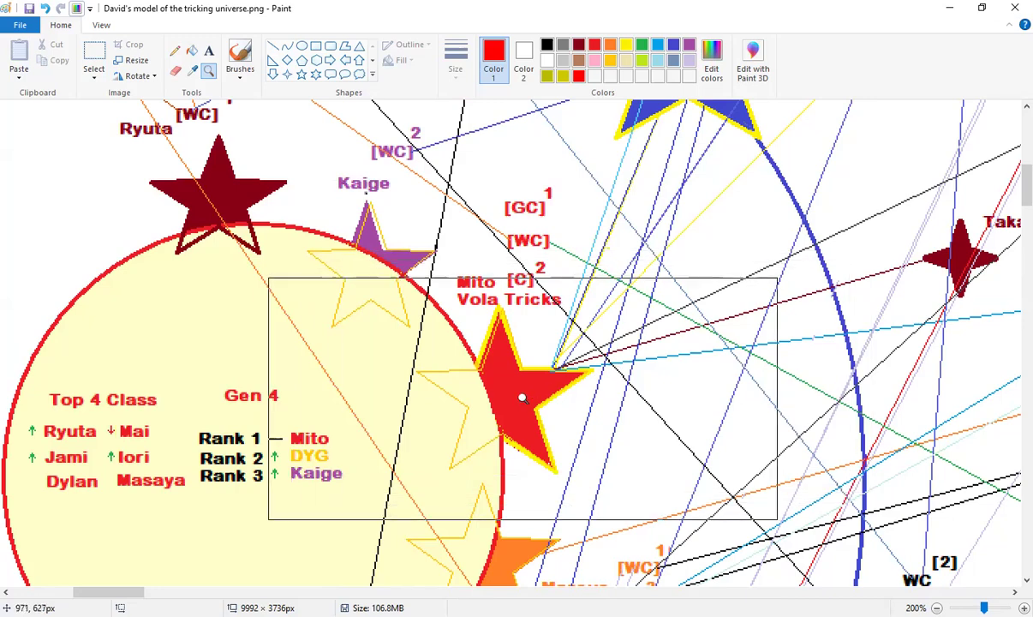
pyautogui.scroll(3, 535, 422)
pyautogui.scroll(6, 702, 197)
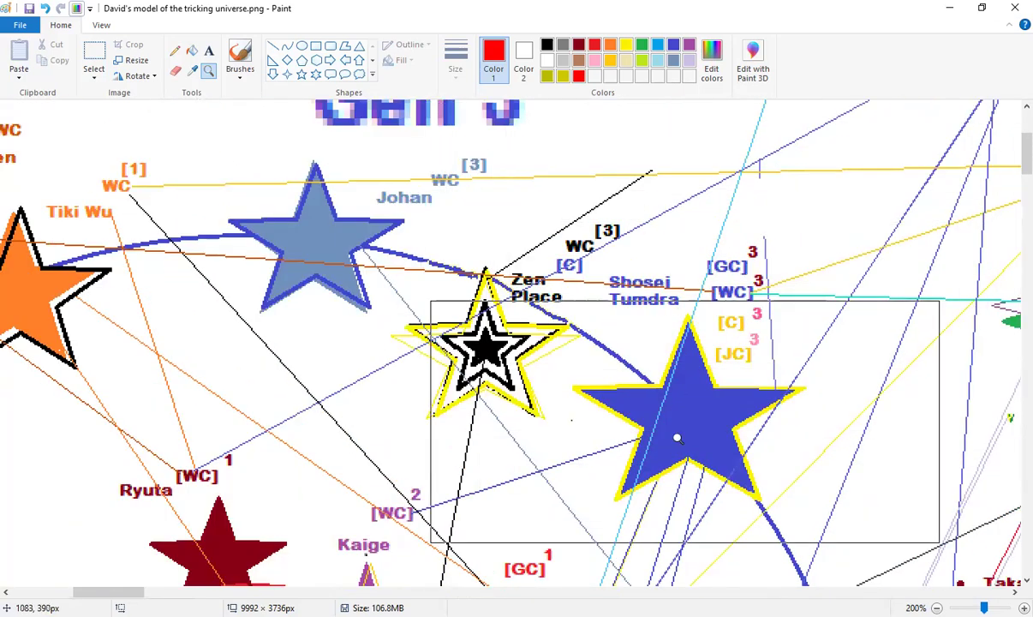
pyautogui.scroll(-9, 660, 438)
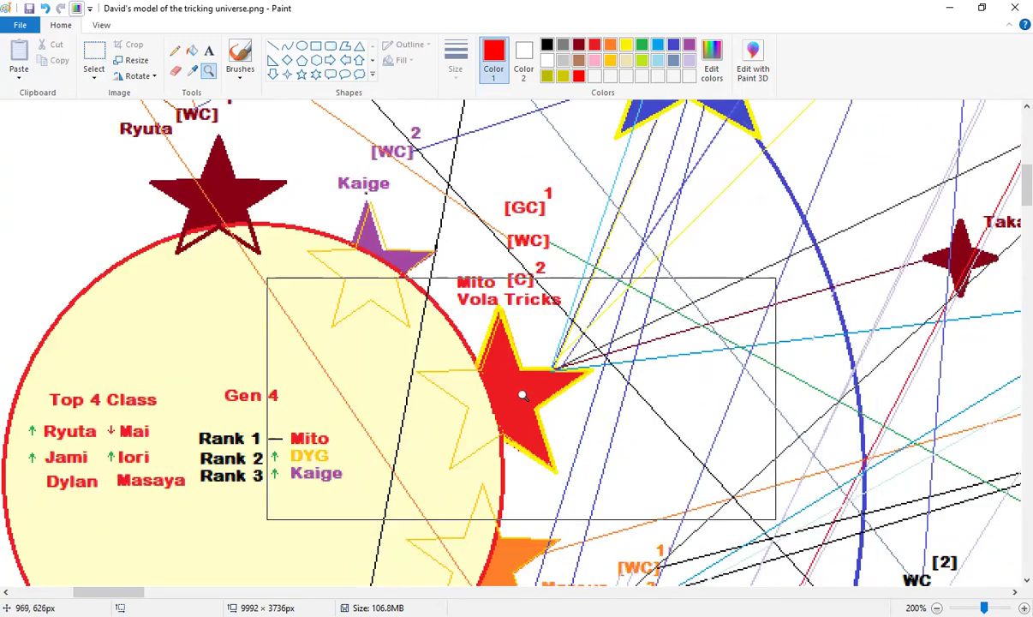
pyautogui.scroll(-6, 524, 395)
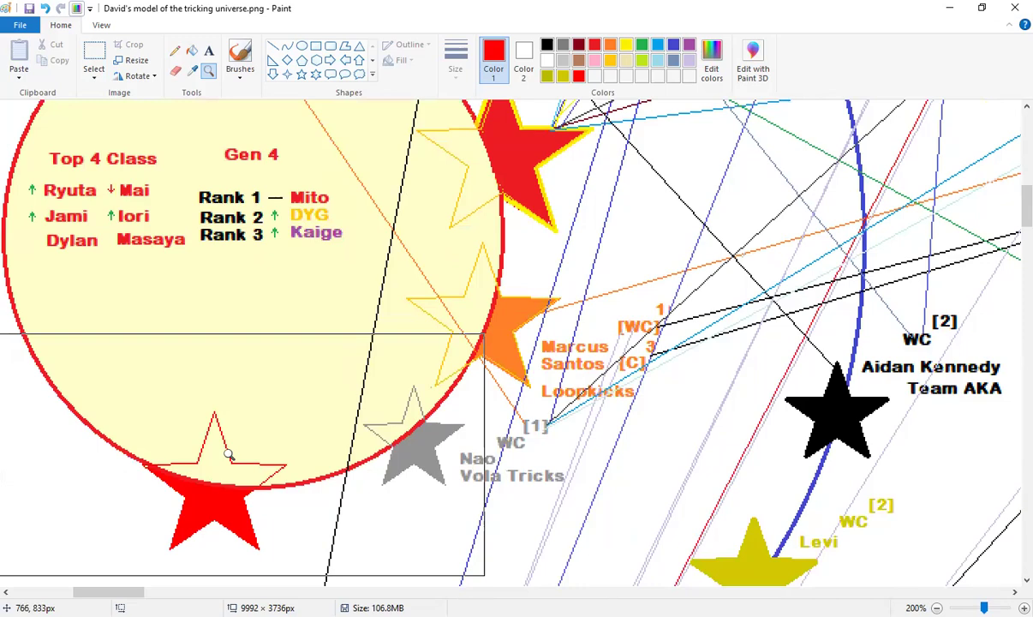
pyautogui.scroll(3, 229, 455)
pyautogui.scroll(-3, 237, 474)
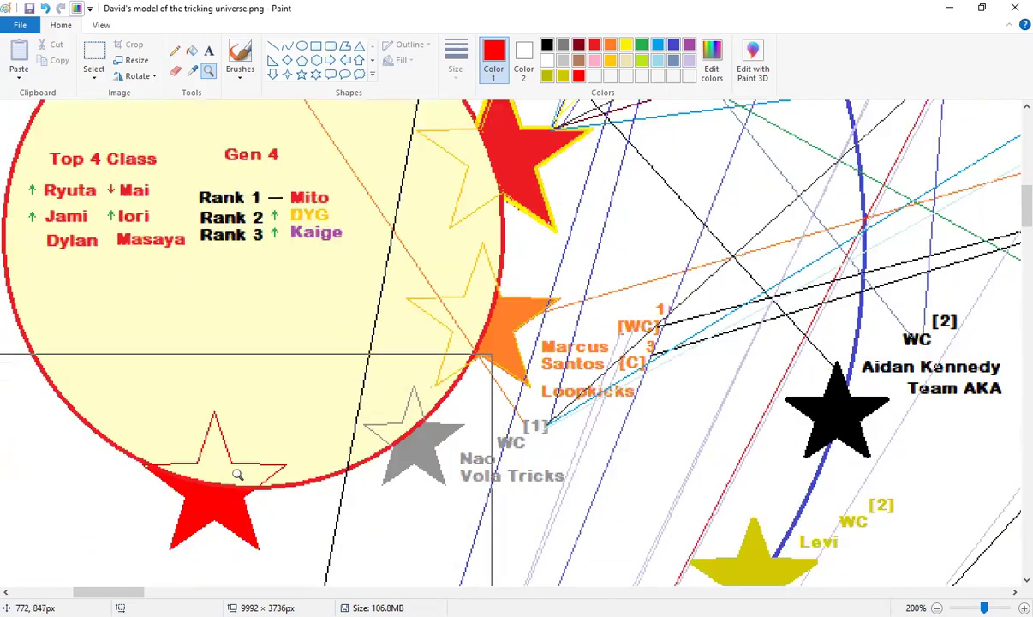
pyautogui.scroll(6, 235, 474)
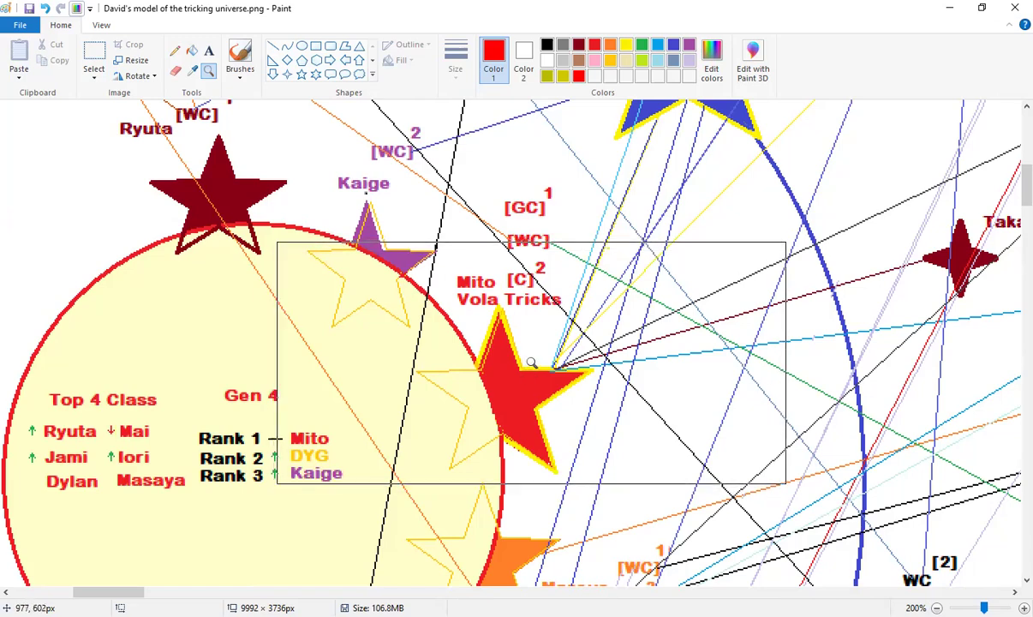
pyautogui.scroll(6, 623, 348)
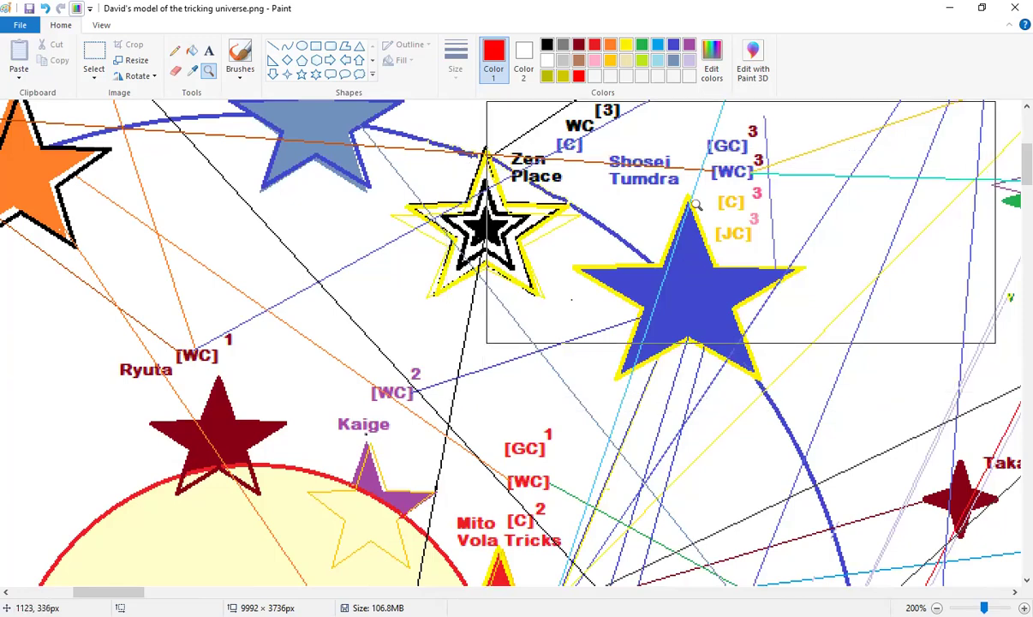
pyautogui.scroll(-3, 690, 295)
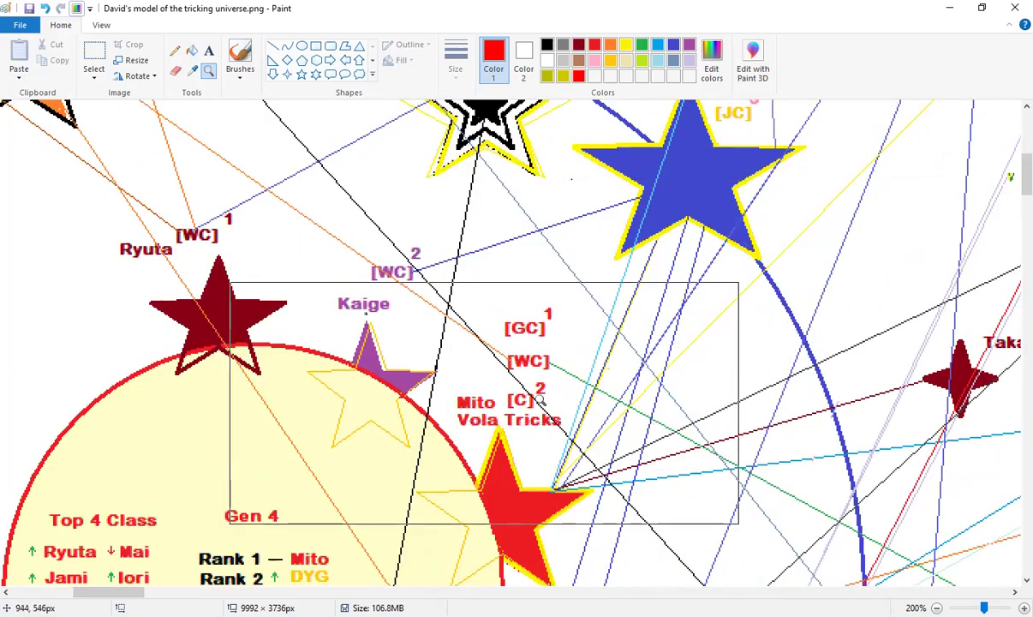
pyautogui.scroll(-6, 545, 396)
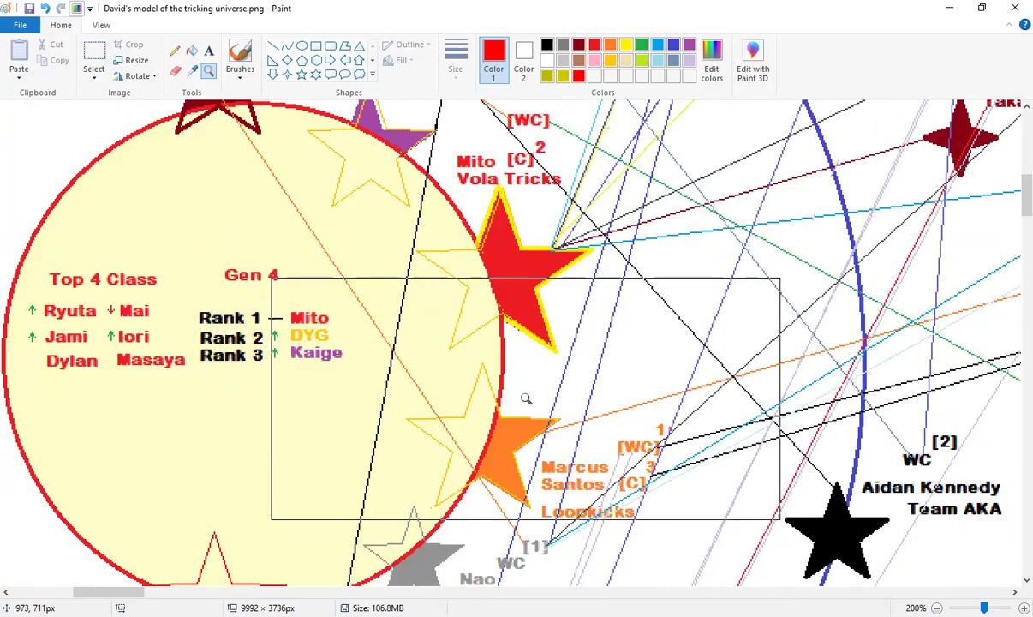
pyautogui.scroll(-3, 526, 399)
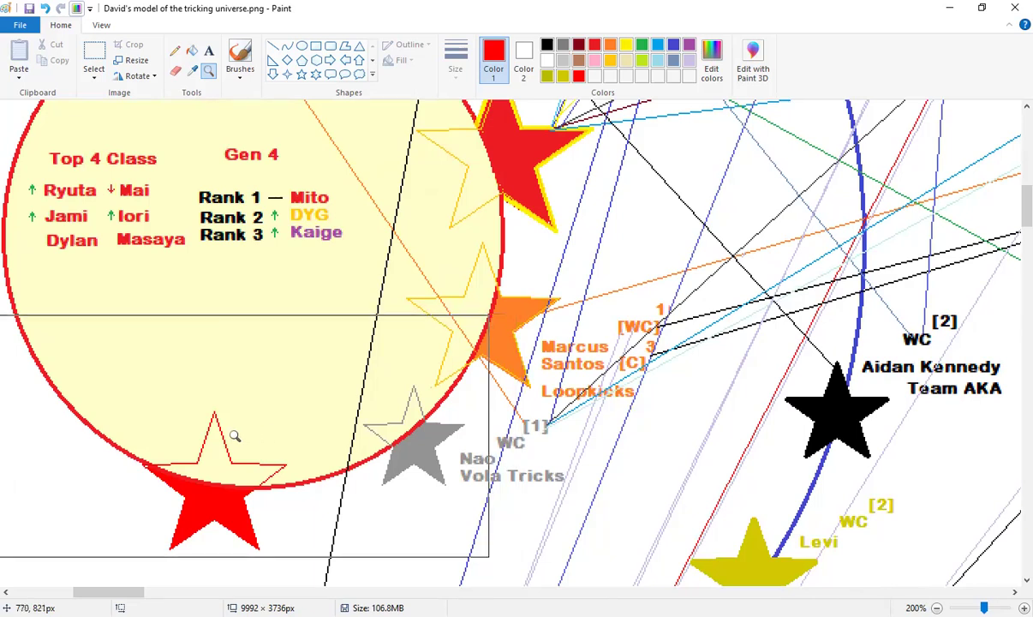
# Try a short green line left of Dylan, then undo it
pyautogui.click(272, 49)
pyautogui.rightClick(431, 49)
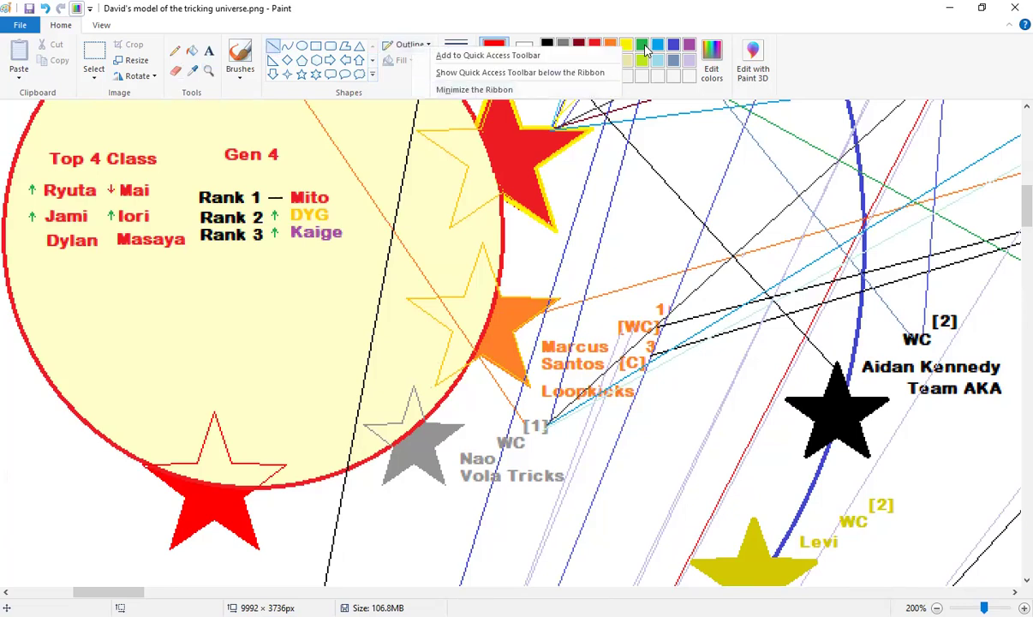
pyautogui.click(645, 48)
pyautogui.moveTo(31, 235)
pyautogui.mouseDown()
pyautogui.moveTo(32, 246)
pyautogui.moveTo(39, 238)
pyautogui.mouseUp()
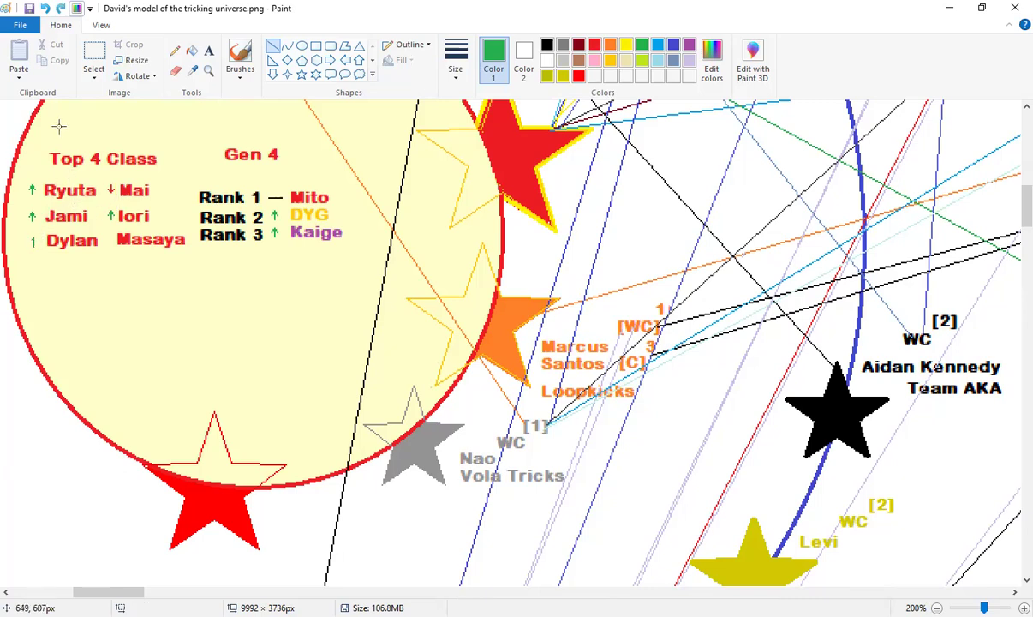
pyautogui.hotkey('ctrl', 'z')
pyautogui.hotkey('ctrl', 'z')
pyautogui.hotkey('ctrl', 'z')
# Copy the green arrow beside Jami and paste it, undoing the misplaced corner copy
pyautogui.click(94, 60)
pyautogui.moveTo(24, 206); pyautogui.dragTo(41, 224)
pyautogui.hotkey('ctrl', 'c')
pyautogui.hotkey('ctrl', 'v')
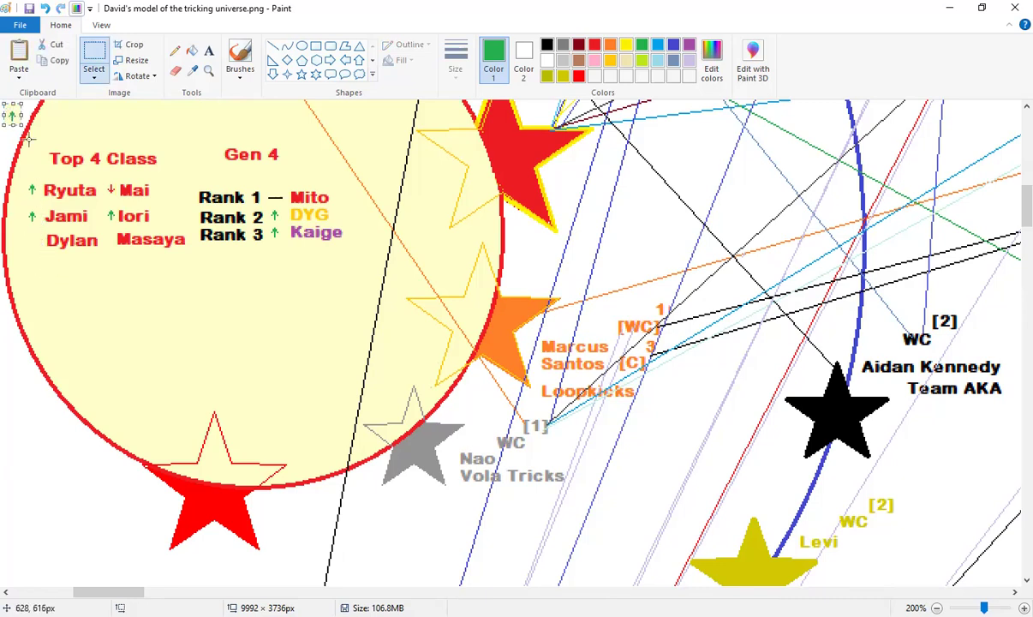
pyautogui.click(67, 170)
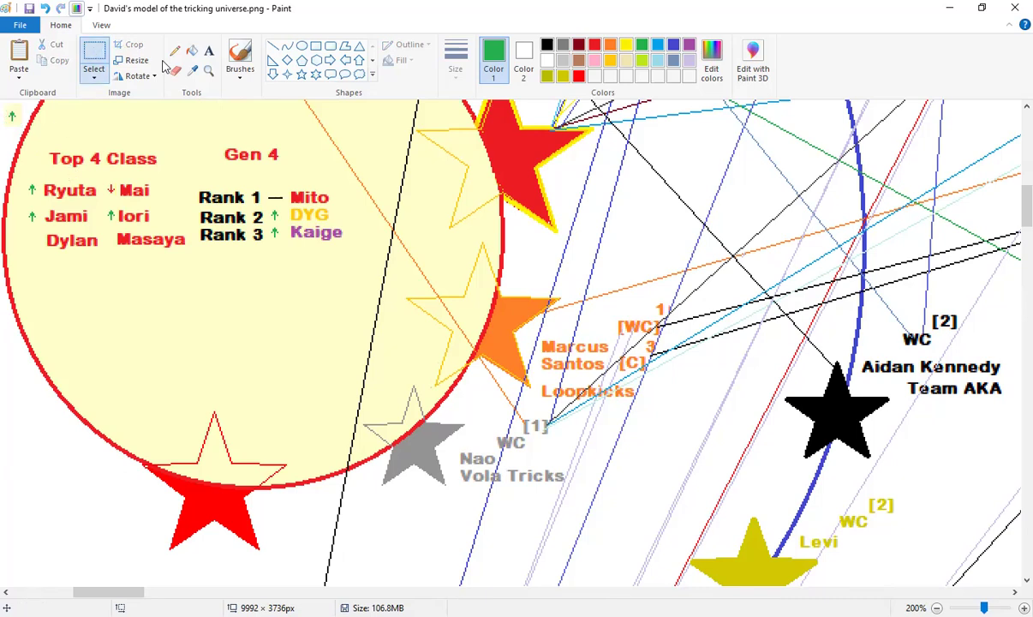
pyautogui.hotkey('ctrl', 'z')
# Paste the green arrow again and place it just left of Dylan
pyautogui.scroll(1, 7, 196)
pyautogui.hotkey('ctrl', 'v')
pyautogui.moveTo(17, 122); pyautogui.dragTo(434, 348)
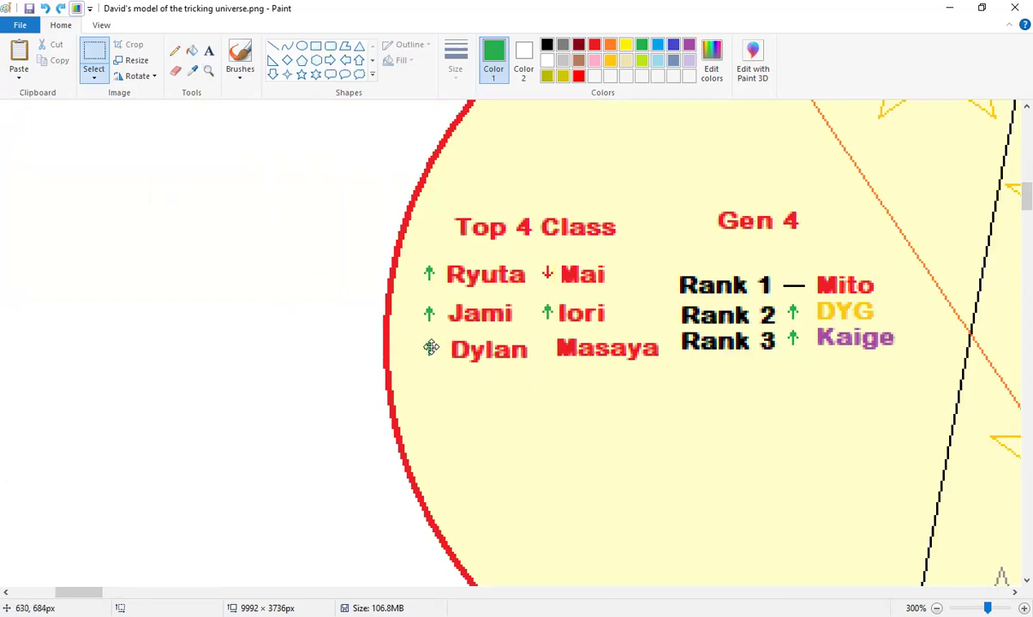
pyautogui.click(495, 311)
# Zoom back out to 200% with the Magnifier and scroll down toward the Gen 4 circle
pyautogui.hscroll(5, 203, 521)
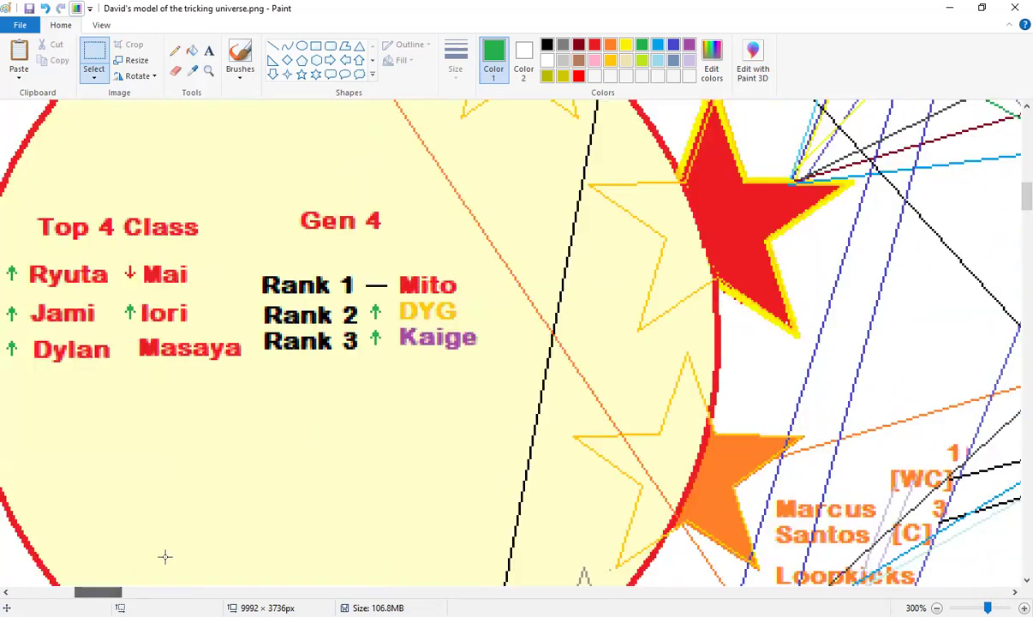
pyautogui.click(208, 71)
pyautogui.rightClick(283, 309)
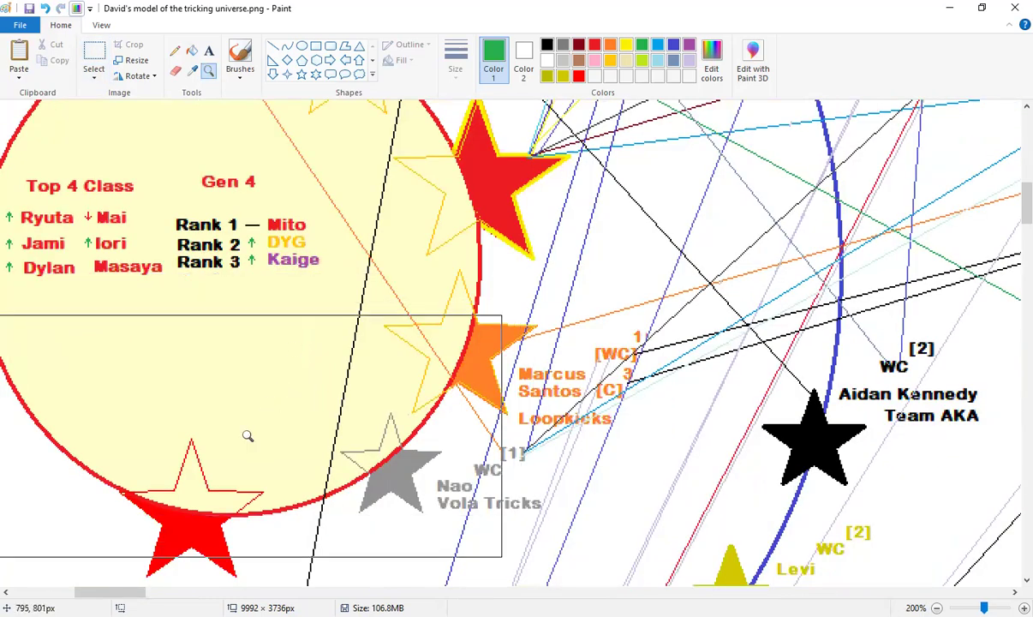
pyautogui.scroll(-3, 247, 435)
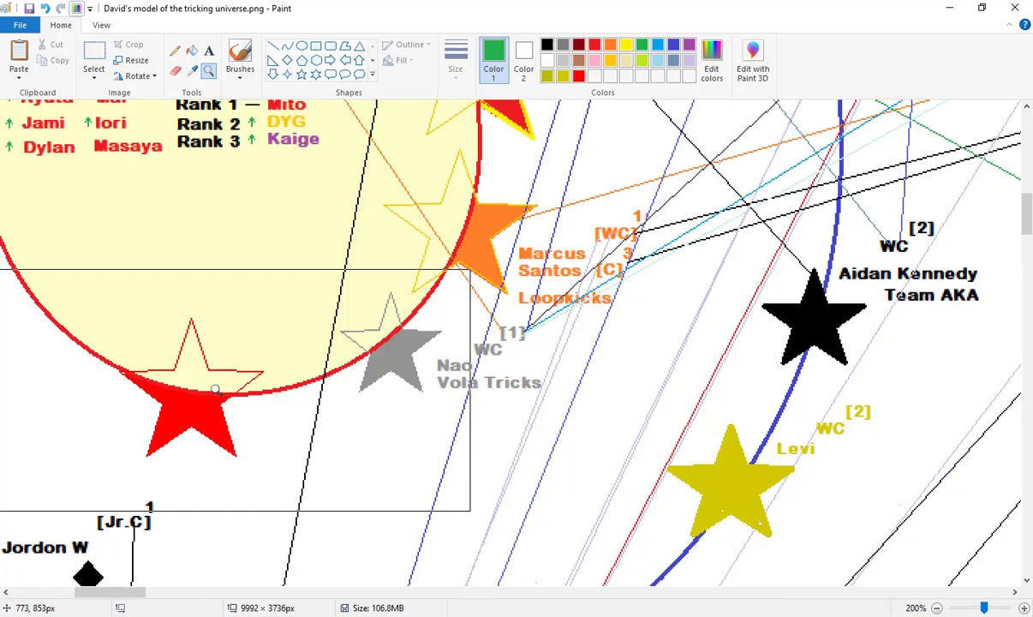
pyautogui.scroll(4, 320, 366)
pyautogui.scroll(2, 374, 364)
pyautogui.rightClick(341, 352)
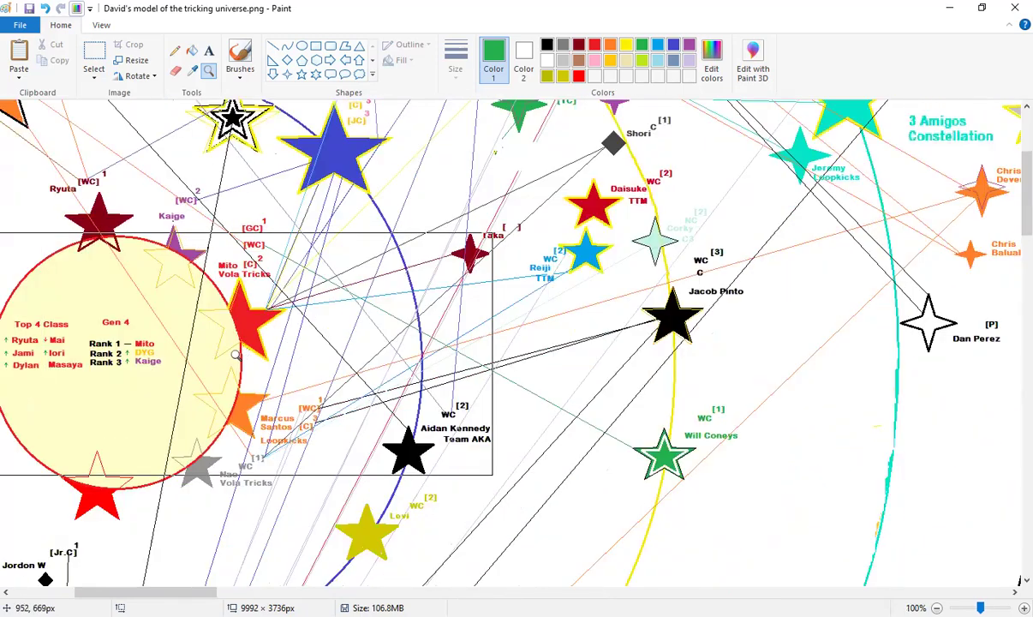
pyautogui.click(172, 377)
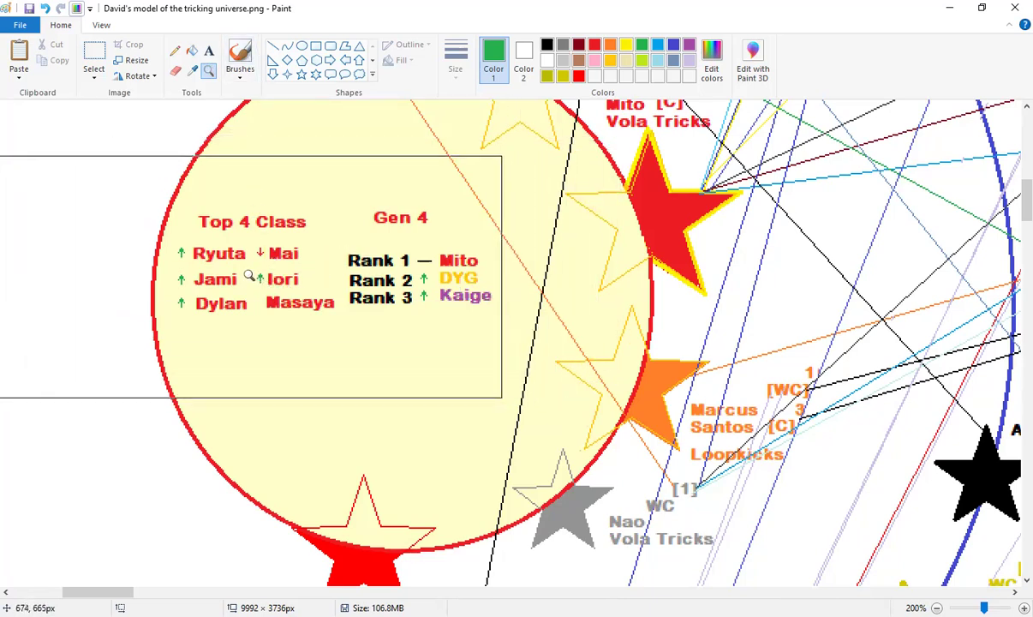
pyautogui.scroll(3, 481, 287)
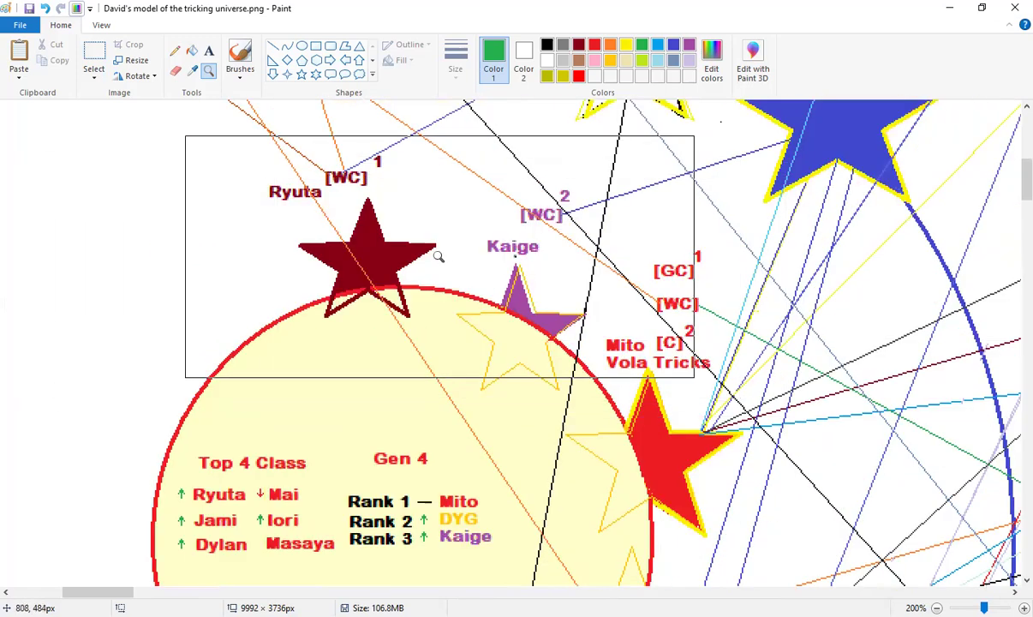
pyautogui.scroll(-2, 446, 257)
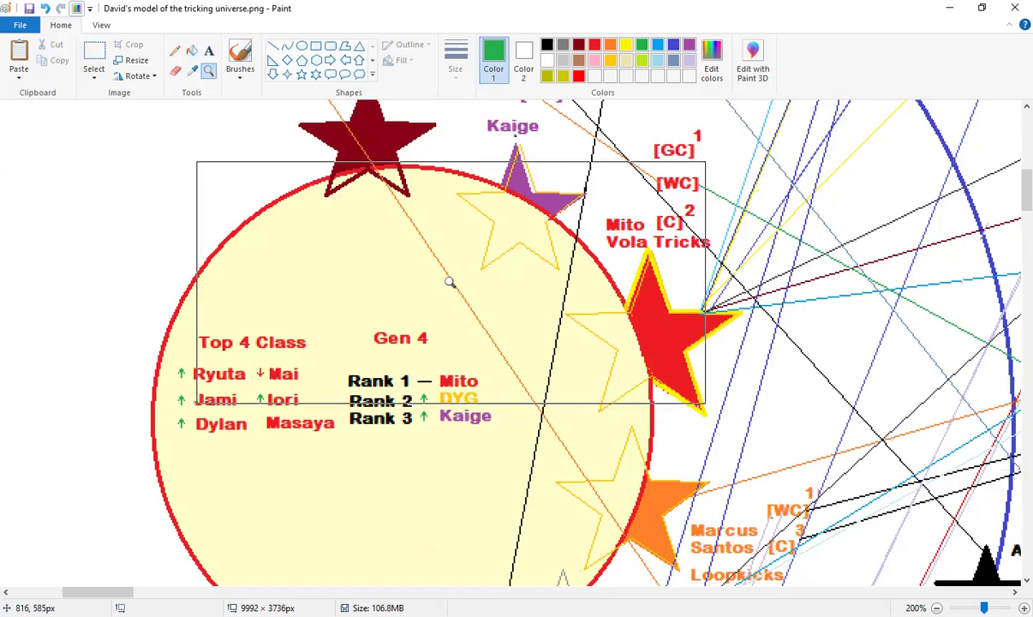
pyautogui.scroll(-4, 447, 284)
pyautogui.scroll(4, 454, 291)
pyautogui.scroll(-4, 471, 295)
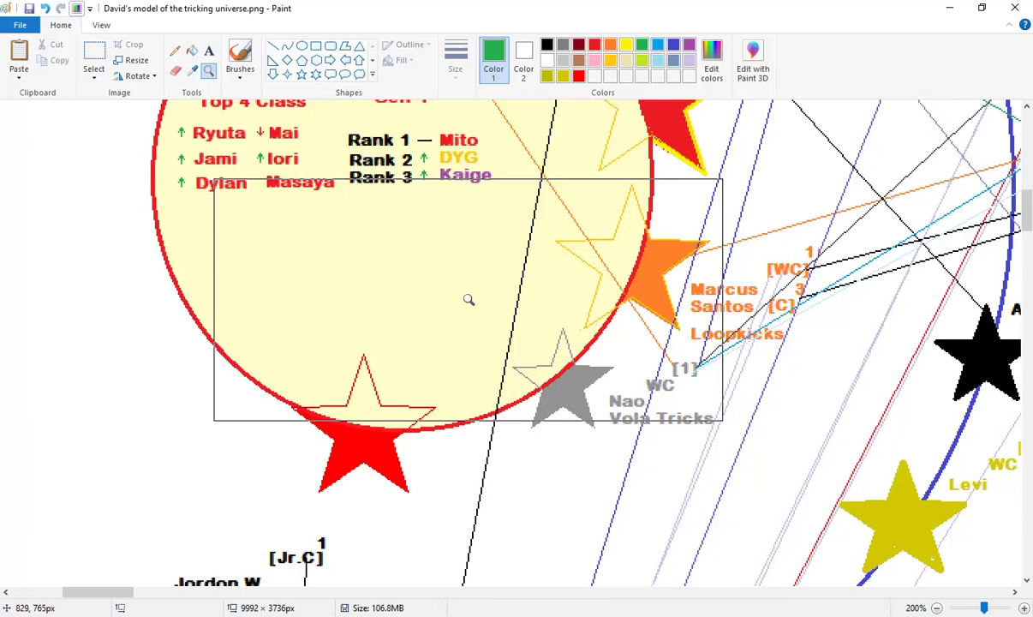
# Pan from the Gen 3 area to the Gen 4 circle showing the Top 4 Class and Rank 1–3 lists
pyautogui.scroll(8, 675, 327)
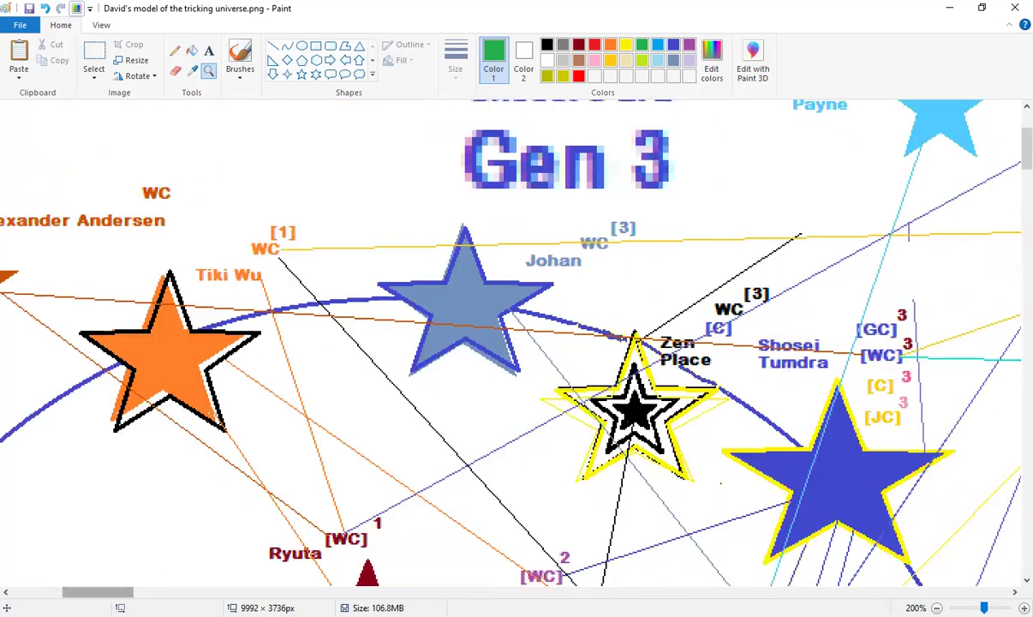
pyautogui.hscroll(7, 148, 555)
pyautogui.hscroll(5, 626, 396)
pyautogui.scroll(2, 625, 396)
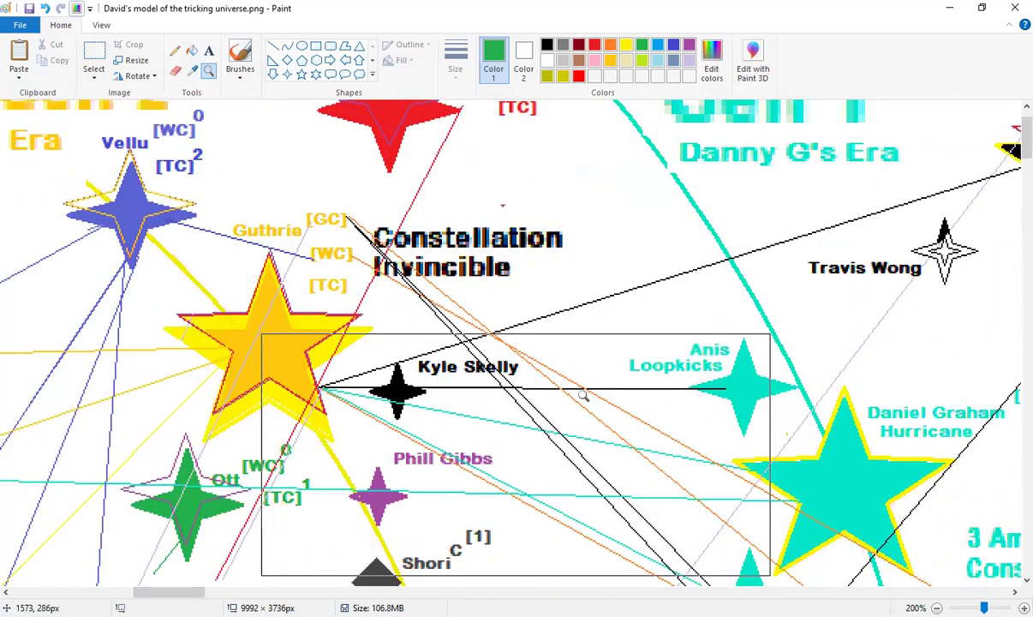
pyautogui.moveTo(169, 592)
pyautogui.mouseDown()
pyautogui.moveTo(199, 592)
pyautogui.moveTo(164, 592)
pyautogui.mouseUp()
pyautogui.scroll(-3, 164, 567)
pyautogui.hscroll(-4, 163, 567)
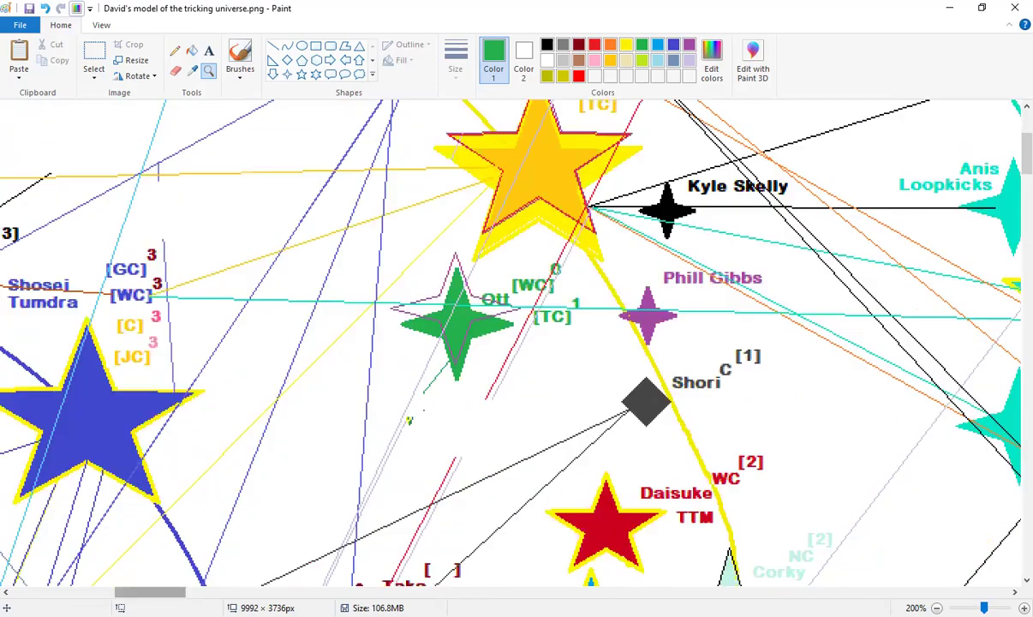
pyautogui.scroll(-2, 130, 479)
pyautogui.hscroll(-8, 130, 480)
pyautogui.scroll(-6, 171, 475)
pyautogui.hscroll(-2, 233, 472)
pyautogui.hscroll(-2, 157, 516)
pyautogui.hscroll(-2, 288, 489)
pyautogui.scroll(-3, 328, 449)
pyautogui.scroll(3, 282, 291)
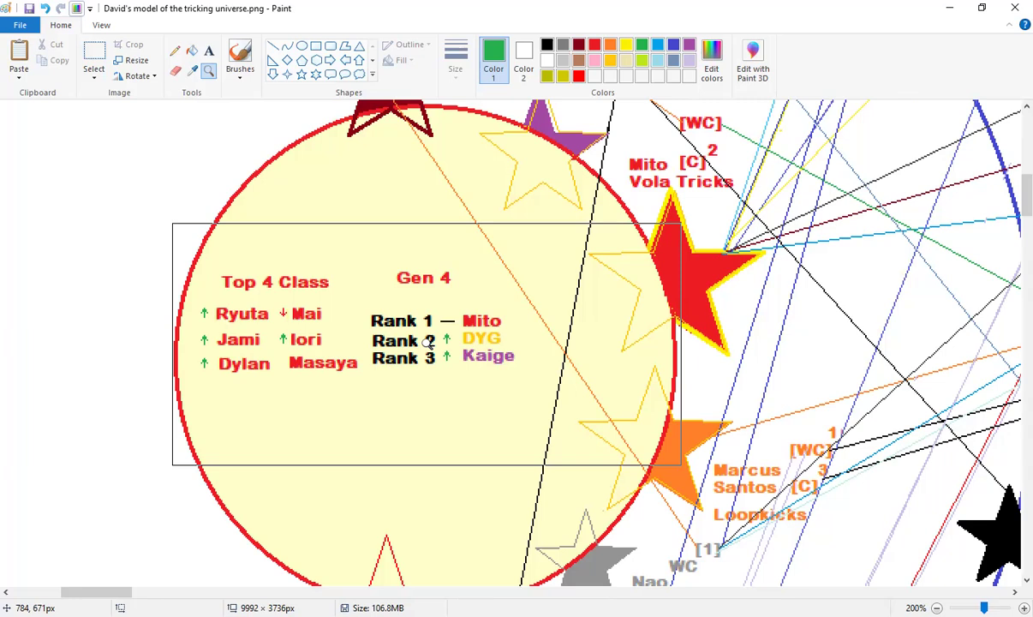
pyautogui.scroll(3, 441, 336)
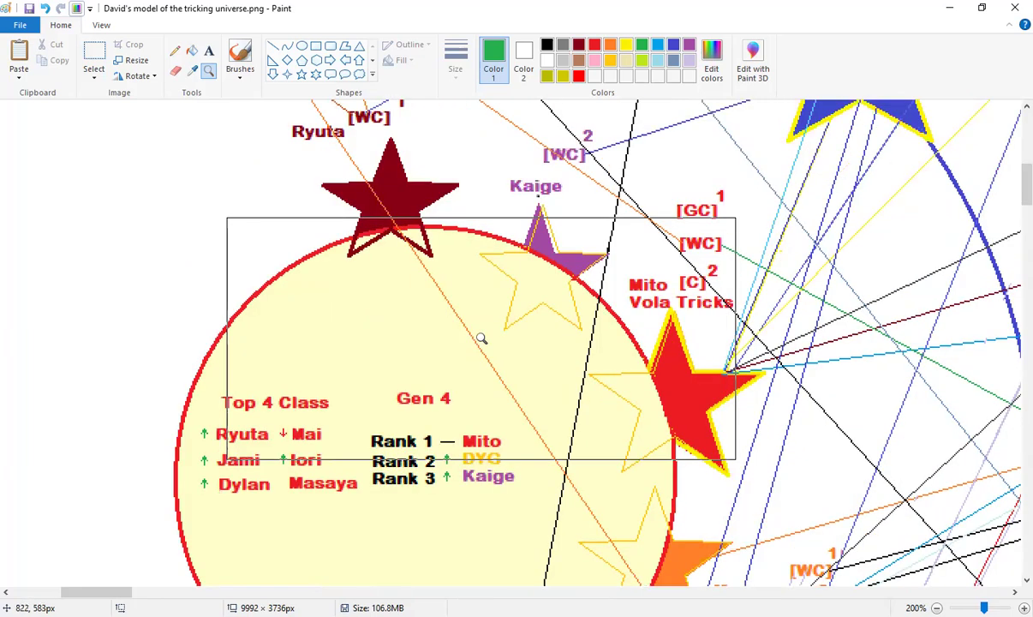
pyautogui.scroll(3, 443, 283)
pyautogui.scroll(-6, 457, 296)
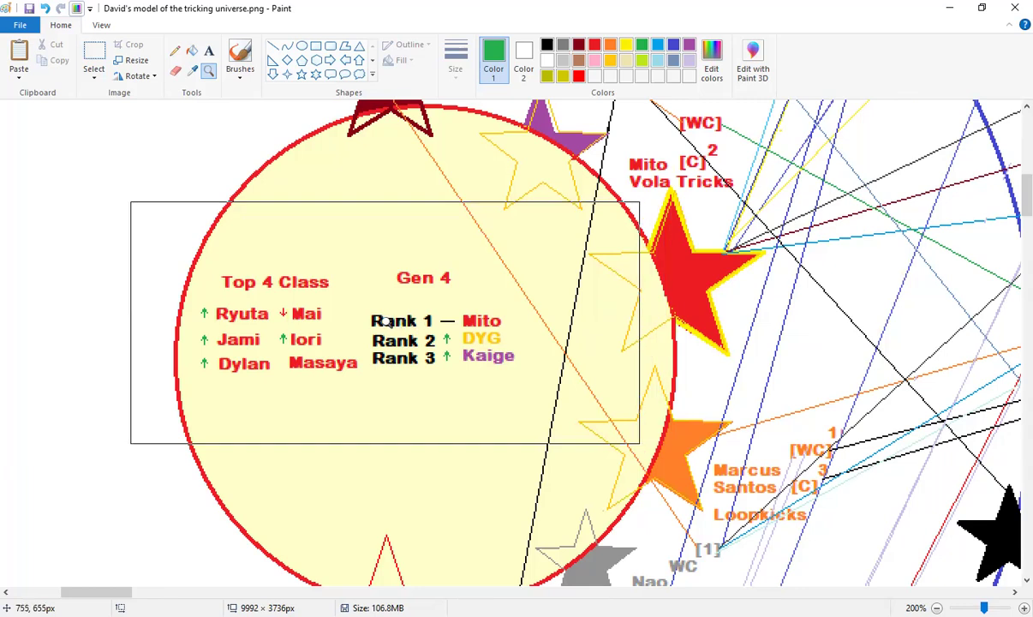
pyautogui.scroll(3, 600, 324)
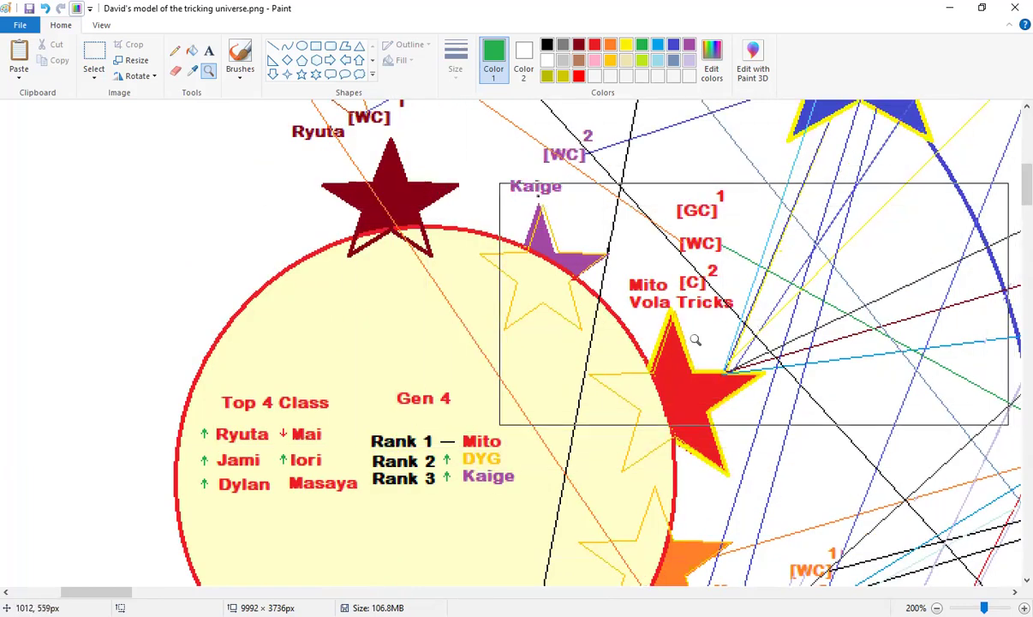
pyautogui.scroll(3, 686, 352)
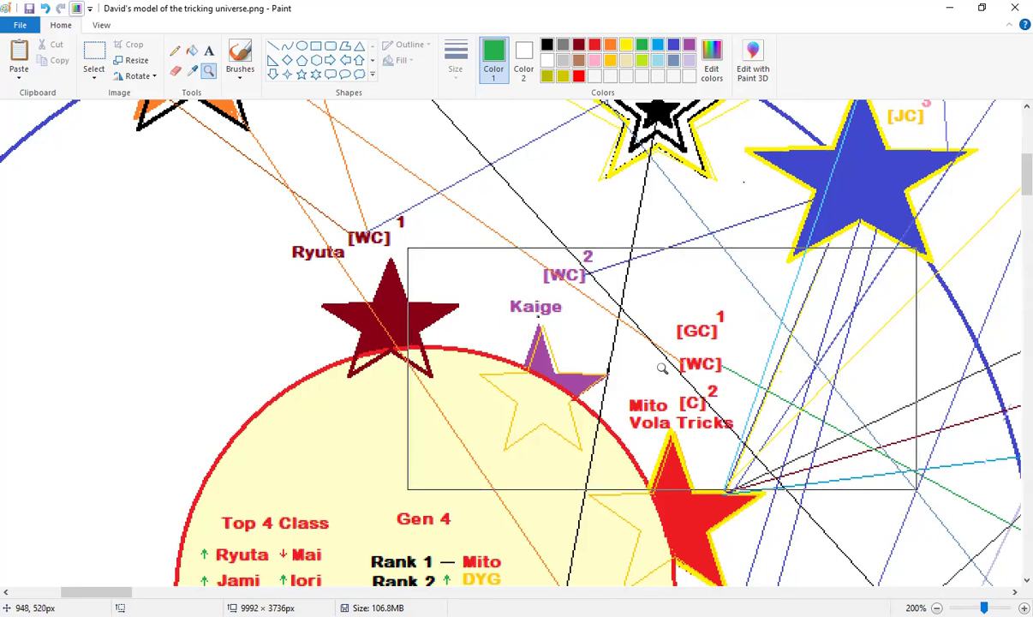
pyautogui.scroll(-3, 662, 368)
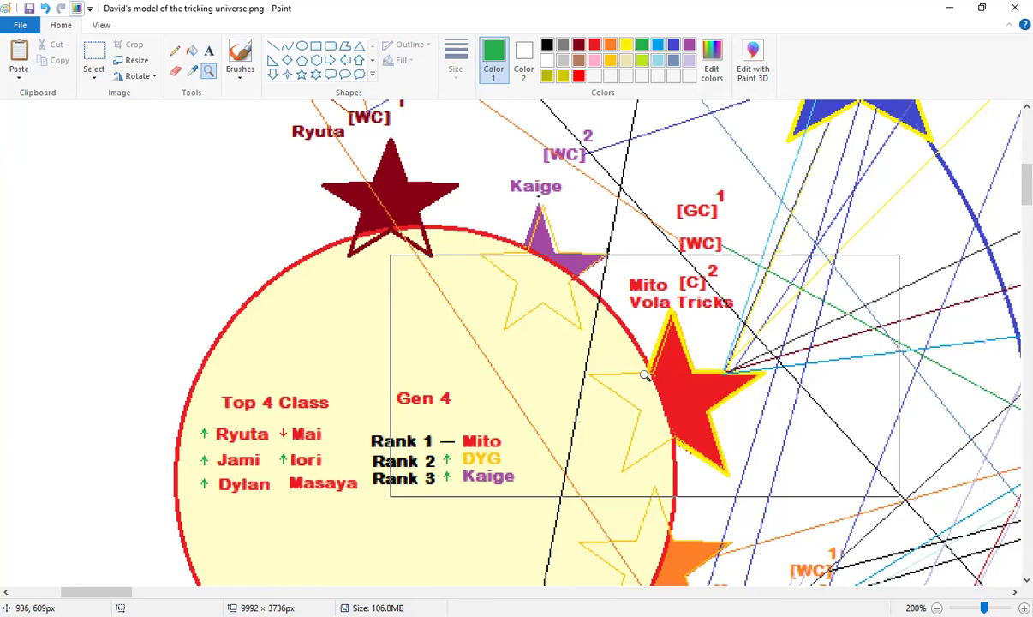
pyautogui.scroll(-3, 635, 376)
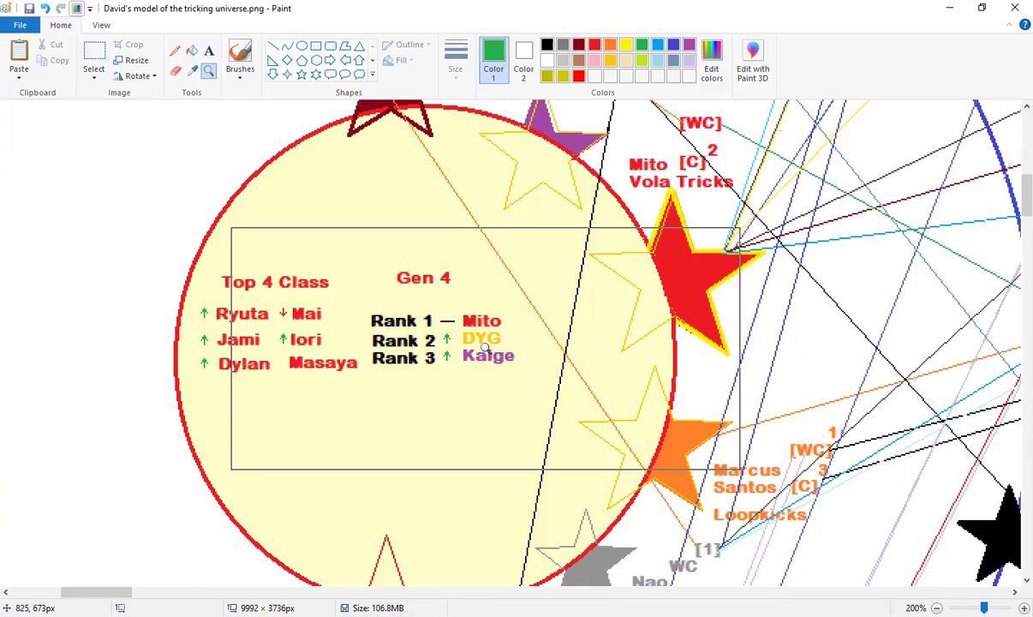
# Move the Magnifier preview over the rankings, then scroll up to the Zen Place and Shosei Tumdra stars
pyautogui.moveTo(485, 347); pyautogui.dragTo(394, 341)
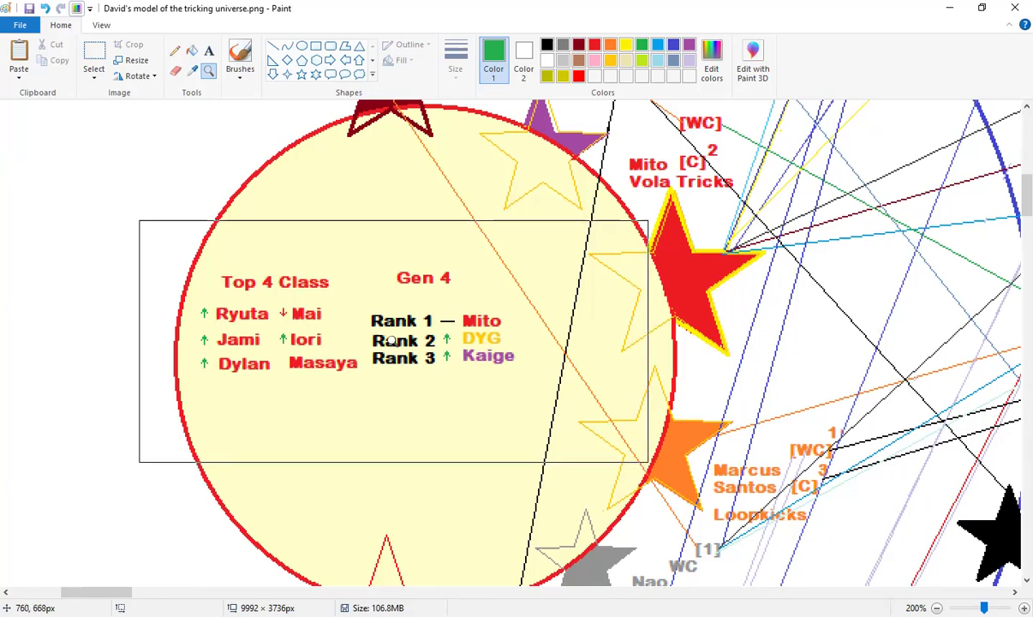
pyautogui.moveTo(389, 340); pyautogui.dragTo(390, 336)
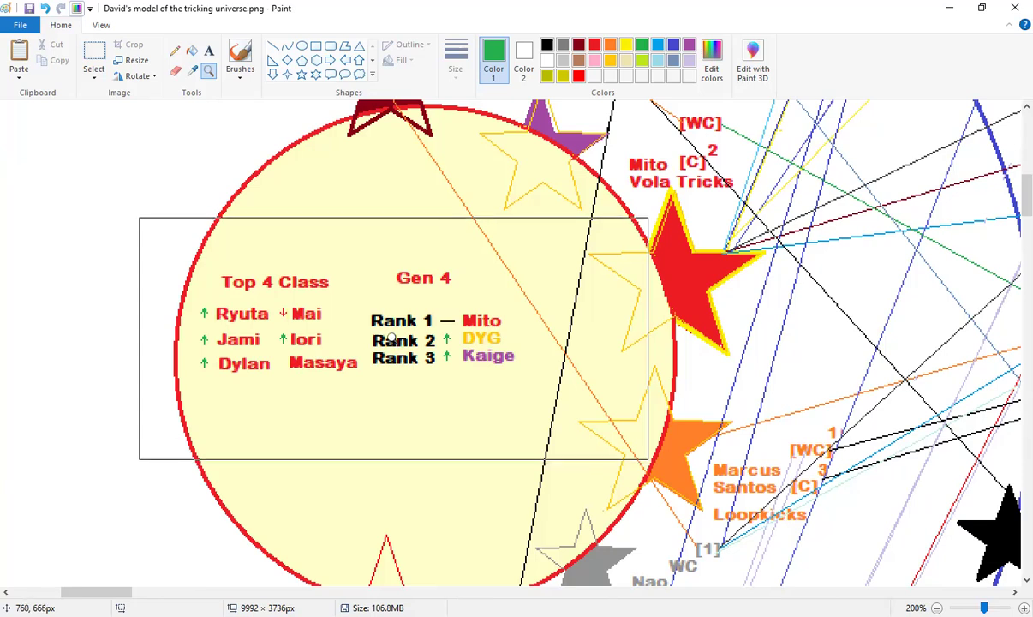
pyautogui.moveTo(391, 337); pyautogui.dragTo(392, 334)
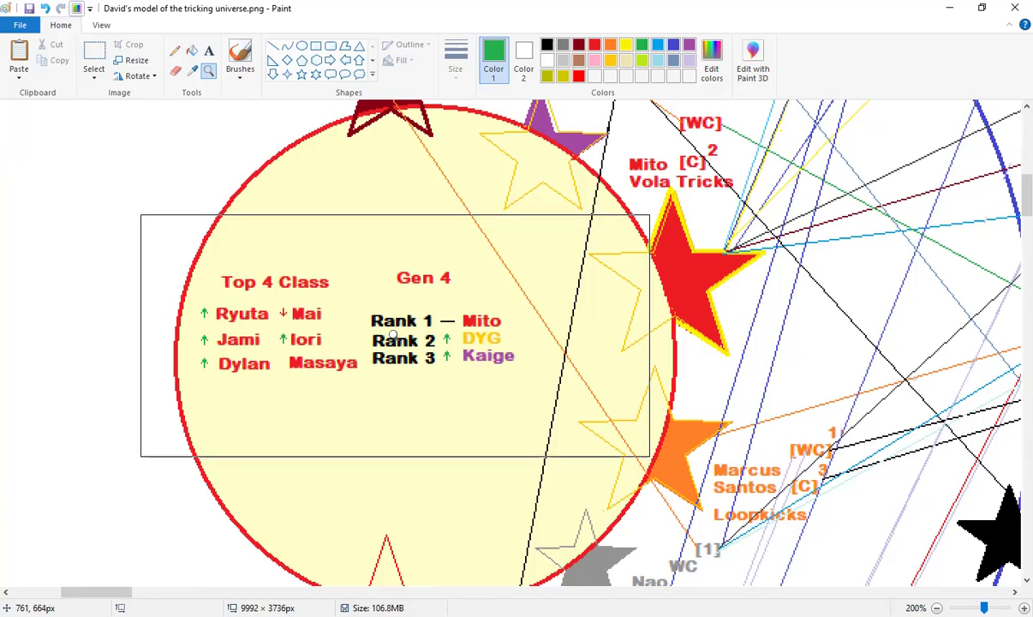
pyautogui.moveTo(392, 334); pyautogui.dragTo(395, 332)
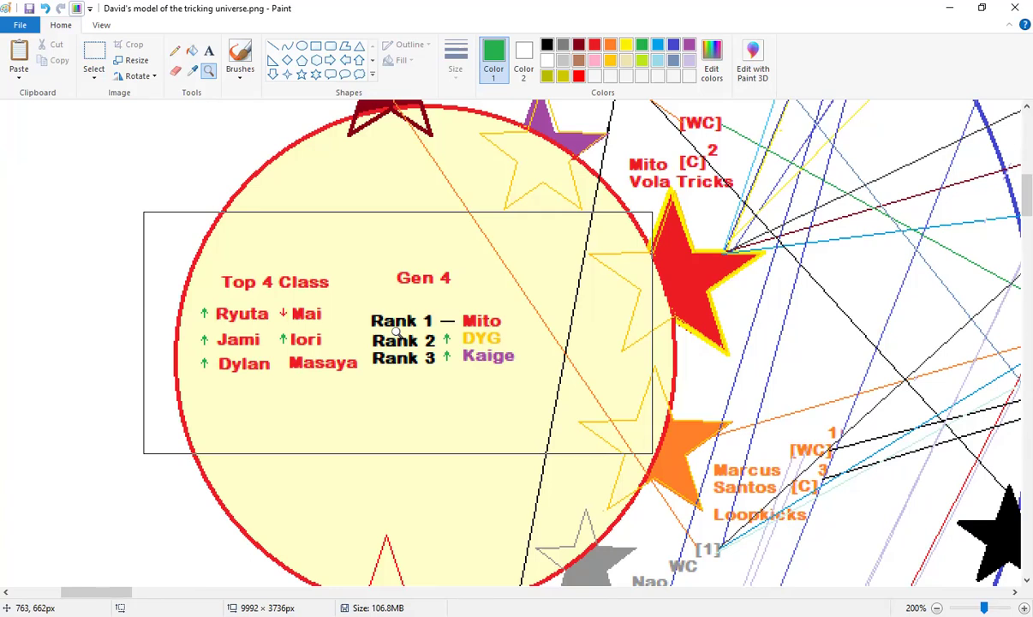
pyautogui.moveTo(396, 332); pyautogui.dragTo(408, 325)
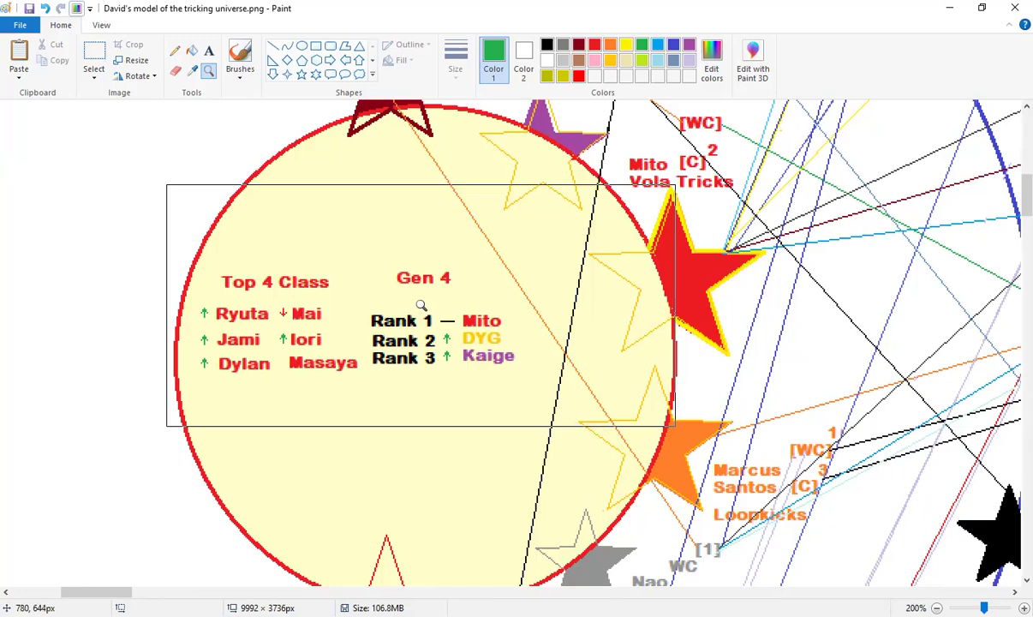
pyautogui.scroll(2, 573, 338)
pyautogui.scroll(4, 573, 338)
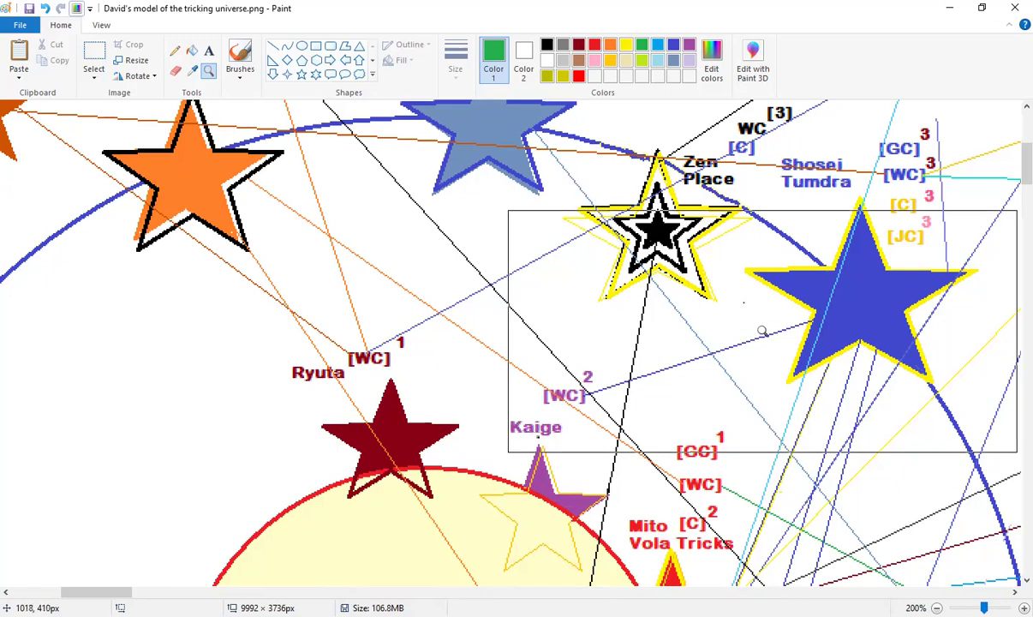
# Scroll around the map, then zoom out to 100% and back to 200% on the Top 4 Class circle
pyautogui.scroll(-3, 541, 351)
pyautogui.scroll(1, 470, 360)
pyautogui.scroll(-1, 478, 369)
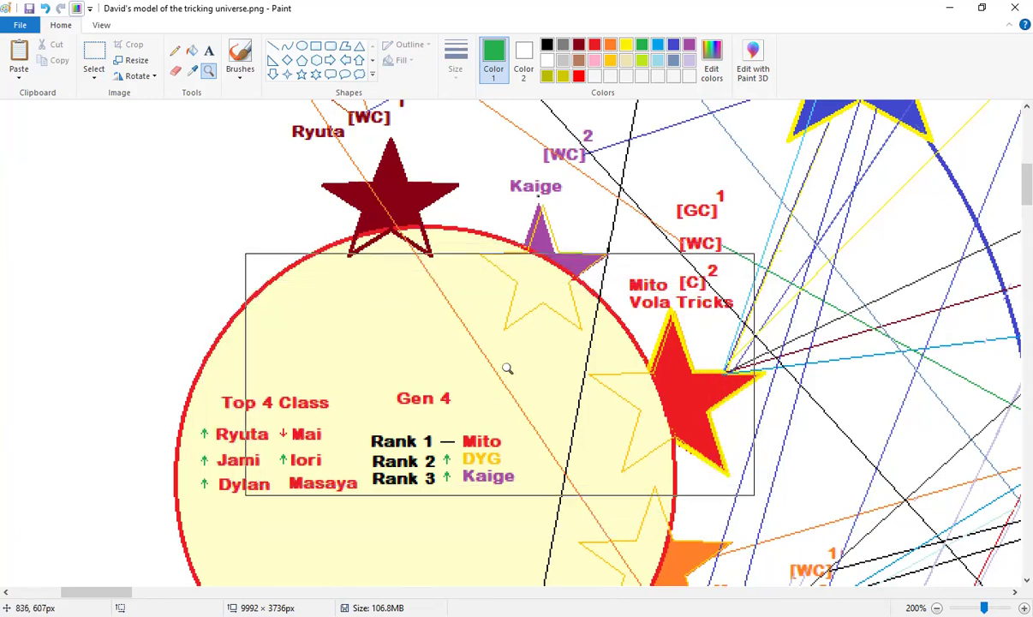
pyautogui.scroll(3, 533, 356)
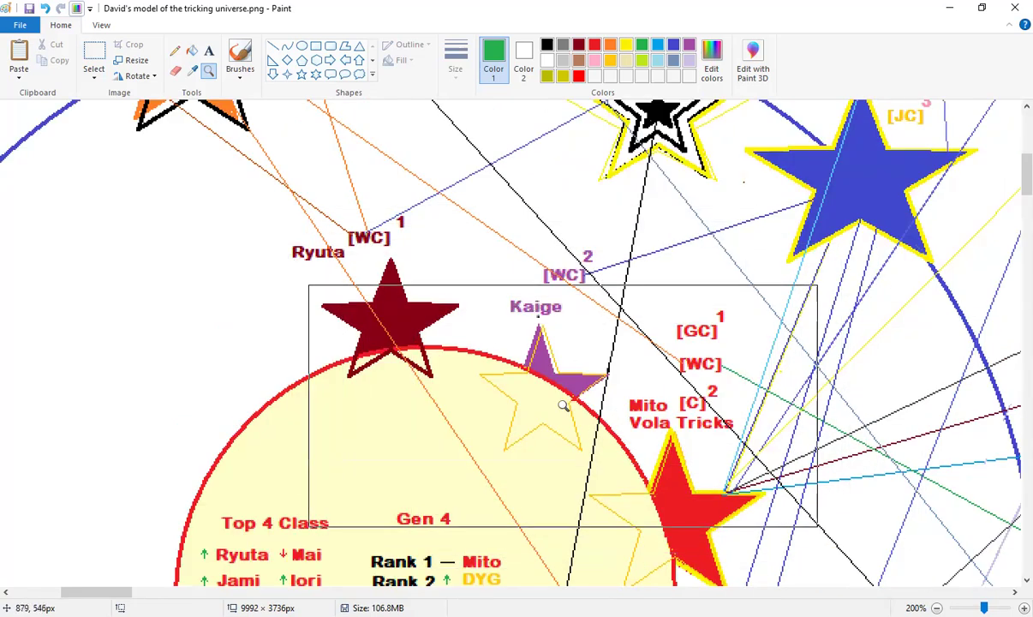
pyautogui.scroll(-3, 563, 405)
pyautogui.scroll(3, 617, 368)
pyautogui.scroll(3, 632, 358)
pyautogui.scroll(6, 631, 359)
pyautogui.scroll(-6, 653, 380)
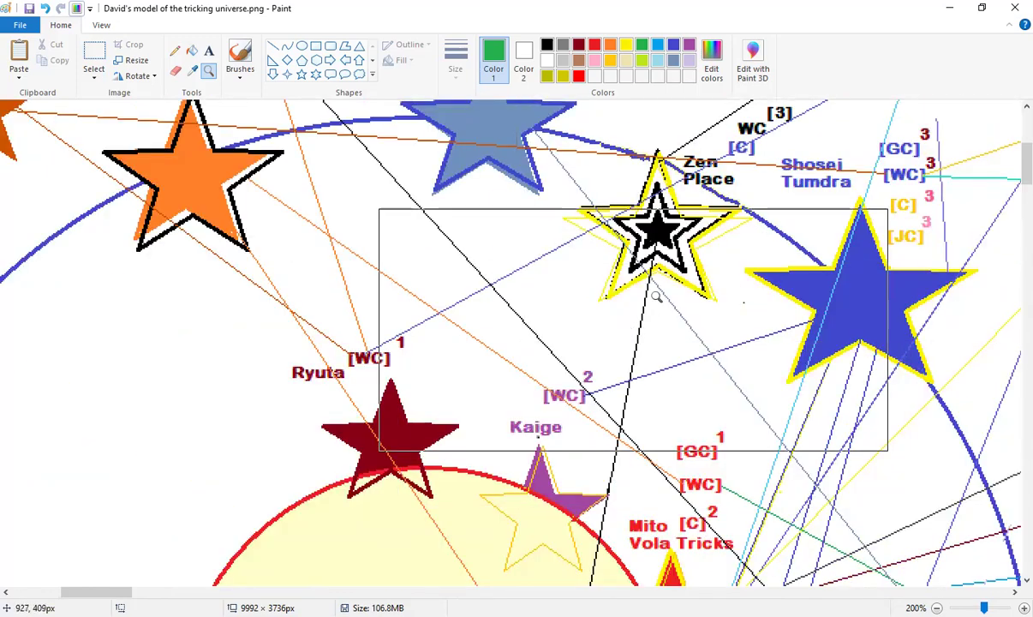
pyautogui.scroll(-6, 742, 236)
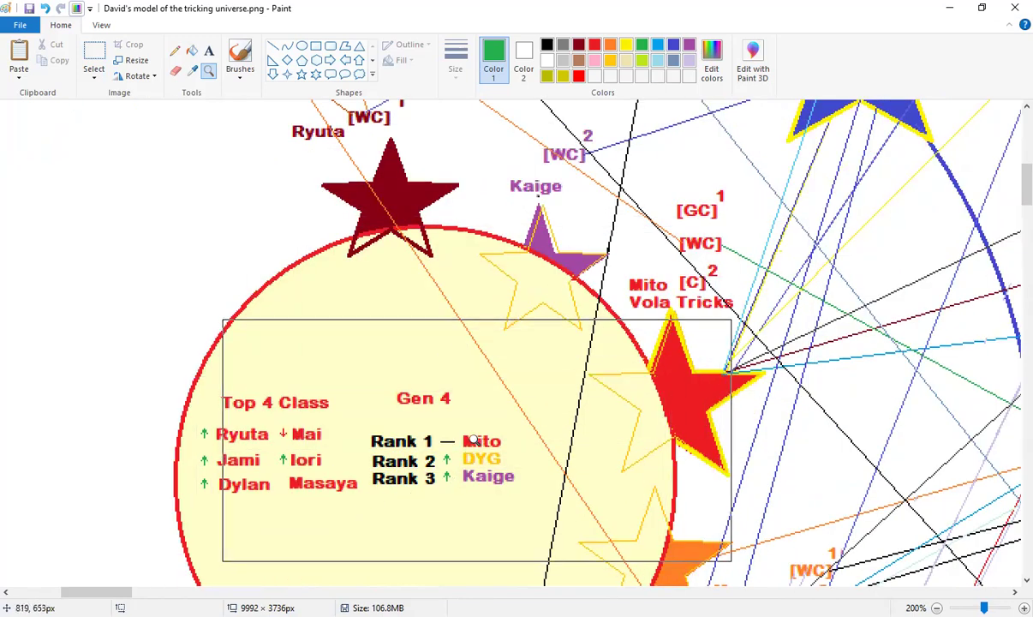
pyautogui.scroll(6, 512, 348)
pyautogui.scroll(-9, 472, 388)
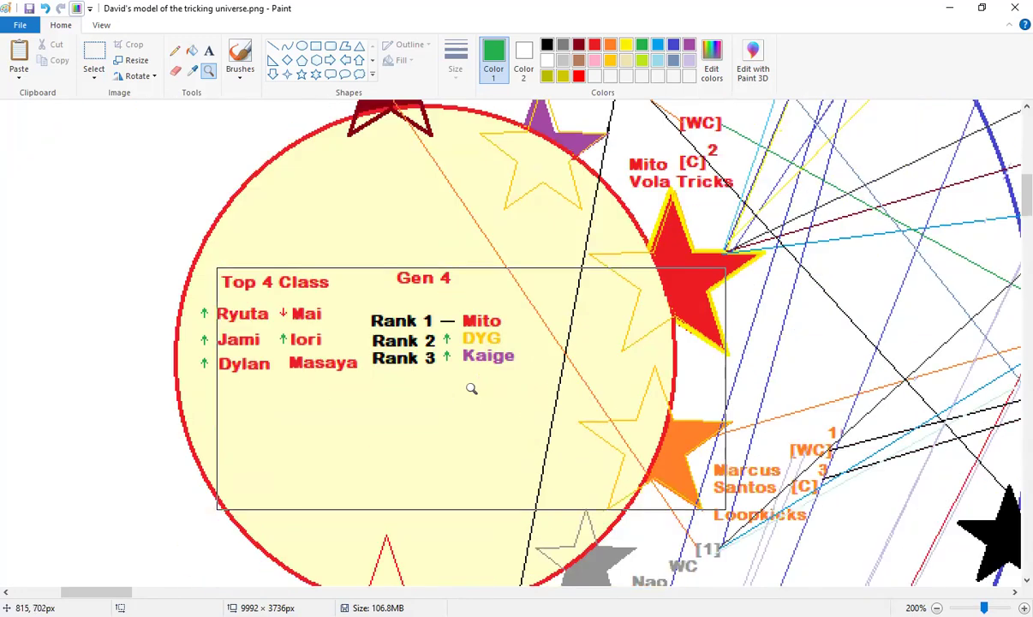
pyautogui.rightClick(472, 138)
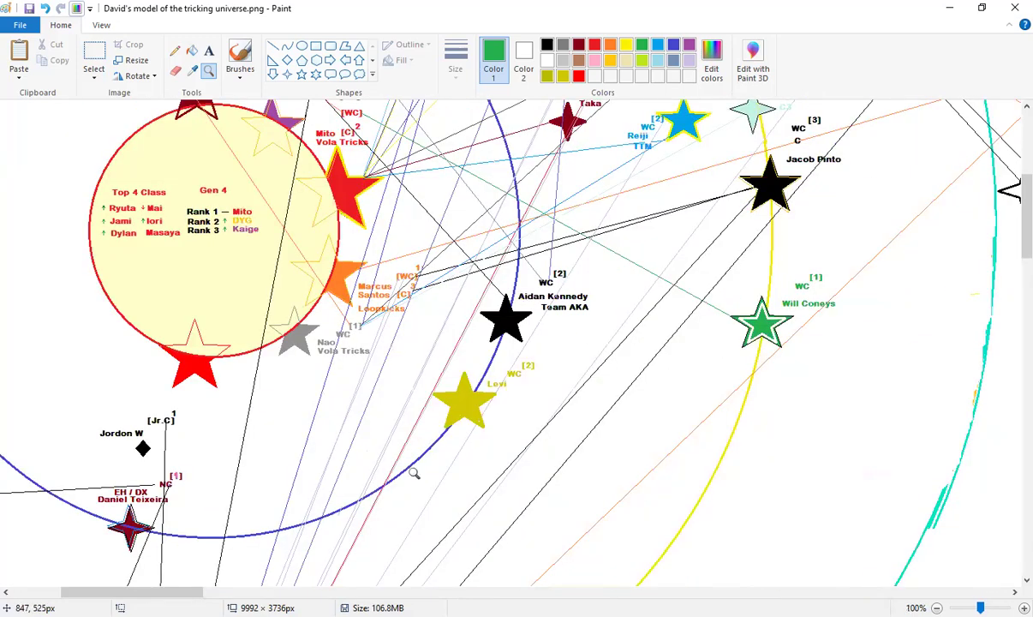
pyautogui.click(187, 183)
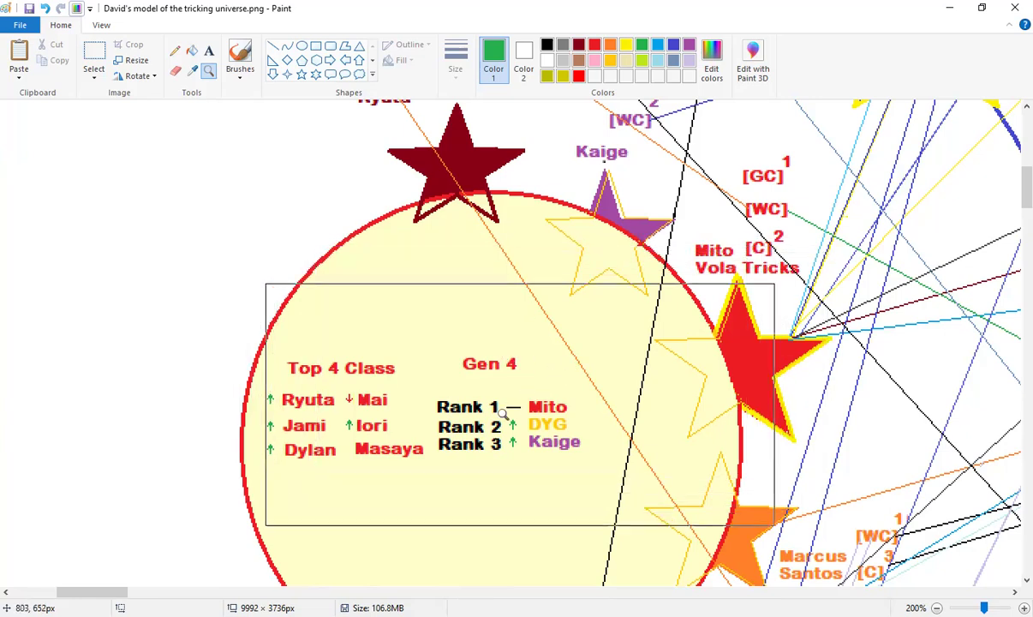
# Scroll up to the Gen 3 'Shosei's Era' arc with Johan and Alexander Andersen
pyautogui.scroll(3, 526, 317)
pyautogui.scroll(-3, 507, 327)
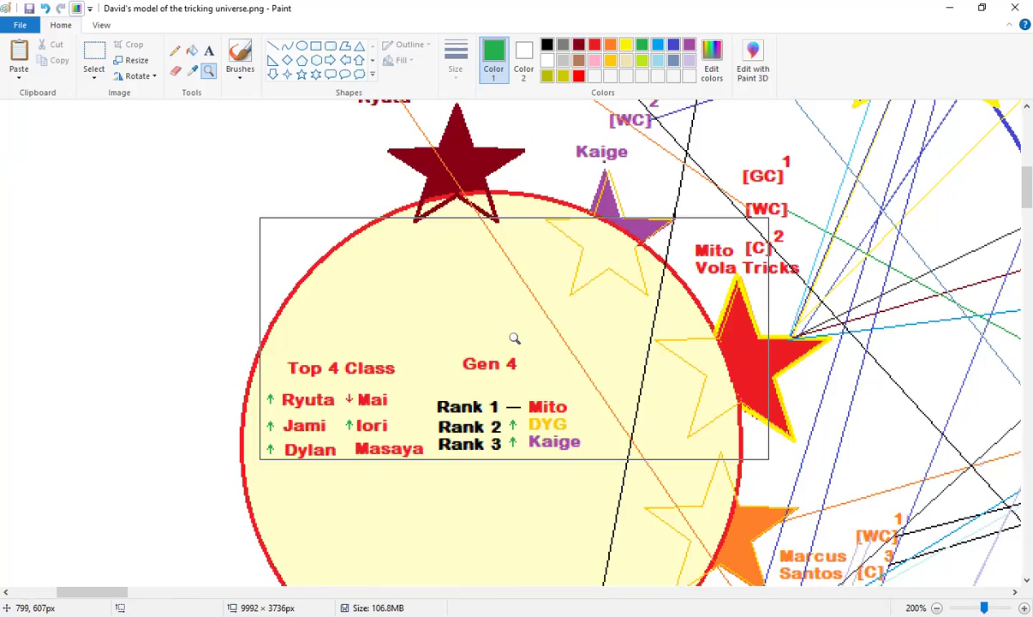
pyautogui.scroll(4, 514, 339)
pyautogui.scroll(-2, 514, 339)
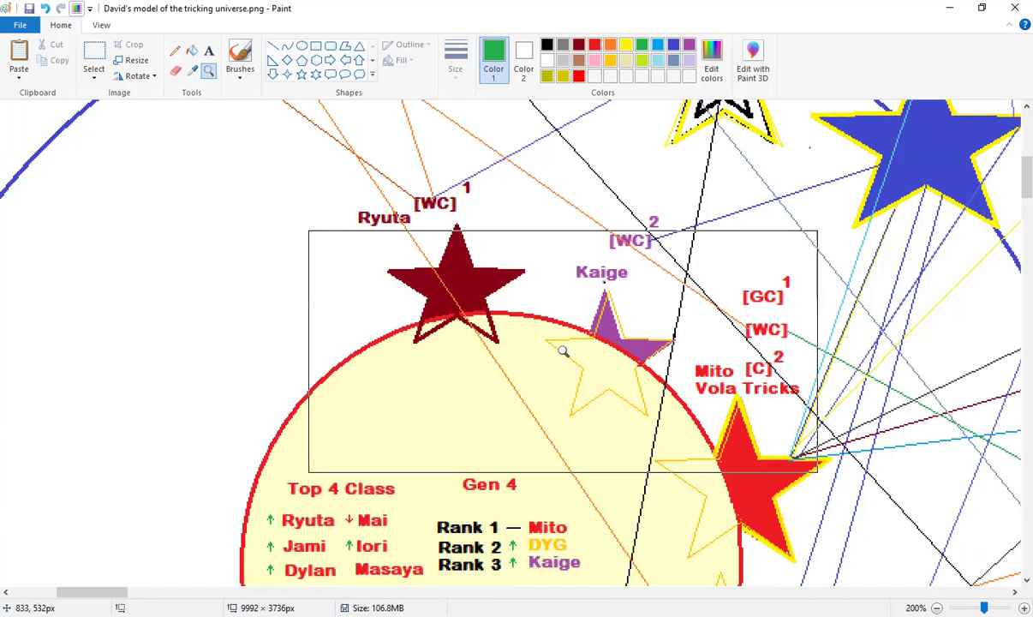
pyautogui.scroll(5, 600, 342)
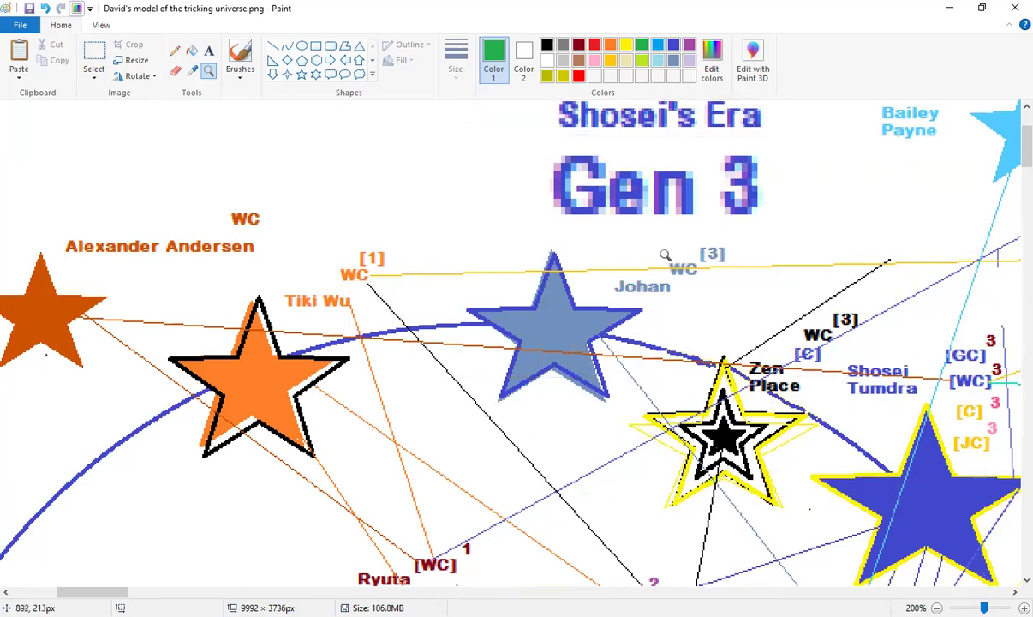
pyautogui.scroll(-5, 710, 279)
pyautogui.scroll(-2, 514, 282)
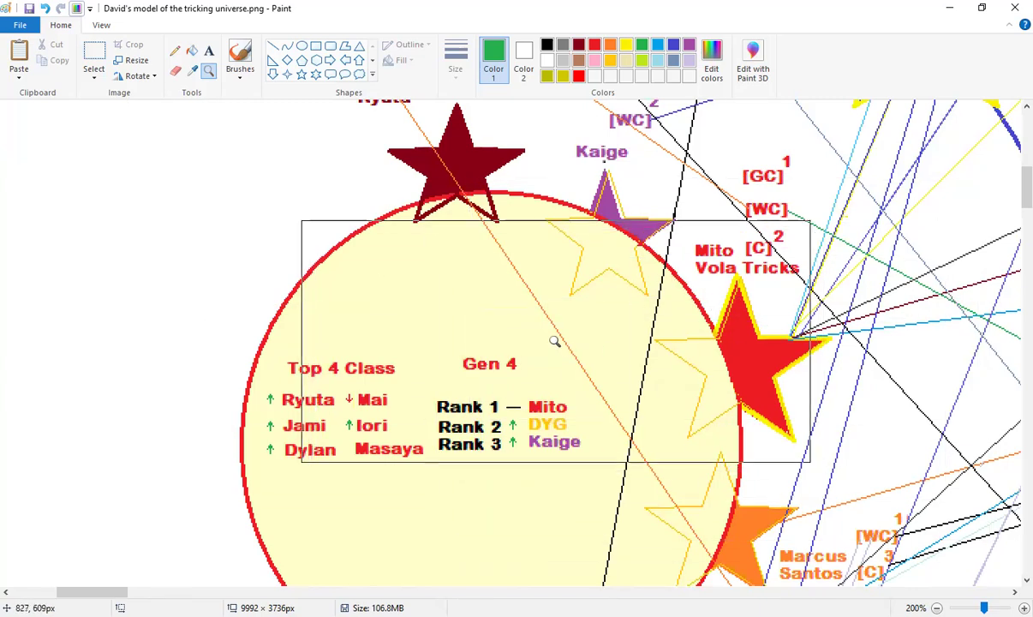
pyautogui.scroll(3, 727, 377)
pyautogui.scroll(2, 720, 380)
pyautogui.scroll(-6, 404, 351)
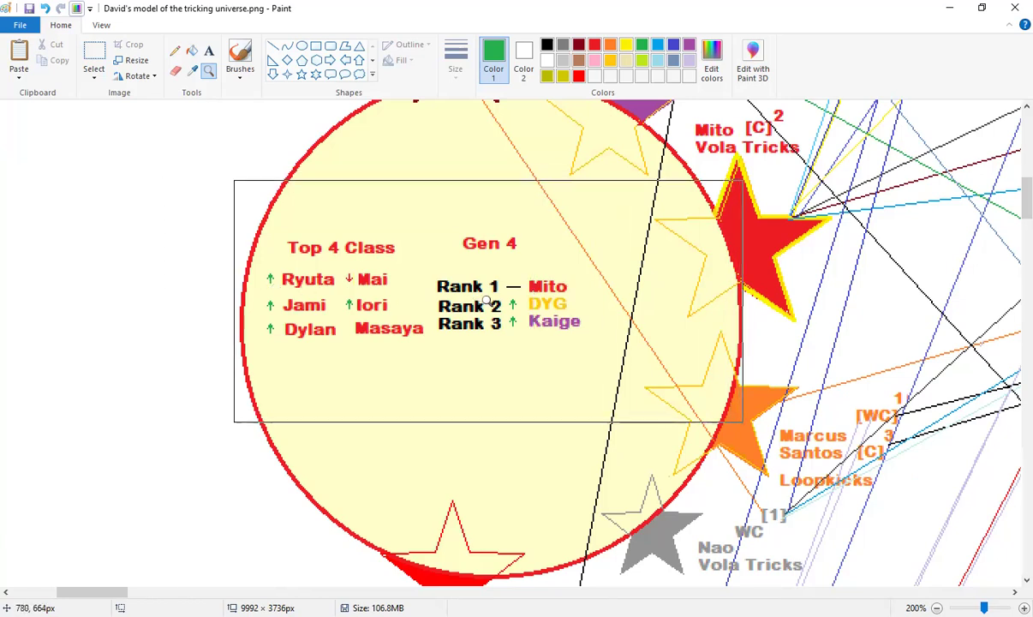
pyautogui.rightClick(544, 283)
pyautogui.click(267, 277)
pyautogui.scroll(2, 358, 310)
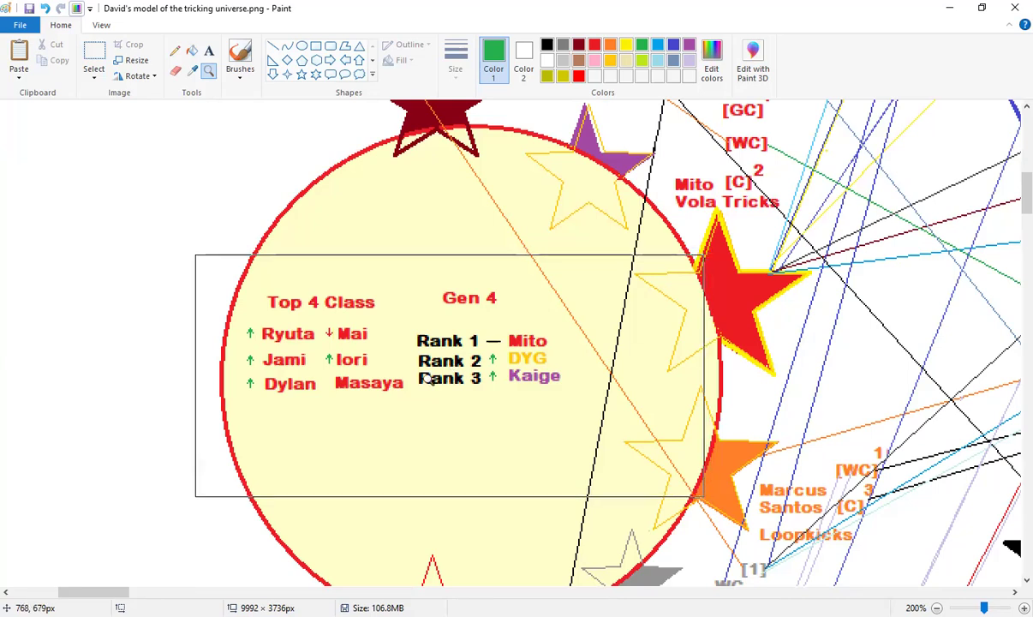
# Zoom out twice to view the whole star map
pyautogui.scroll(-3, 329, 393)
pyautogui.scroll(-3, 429, 442)
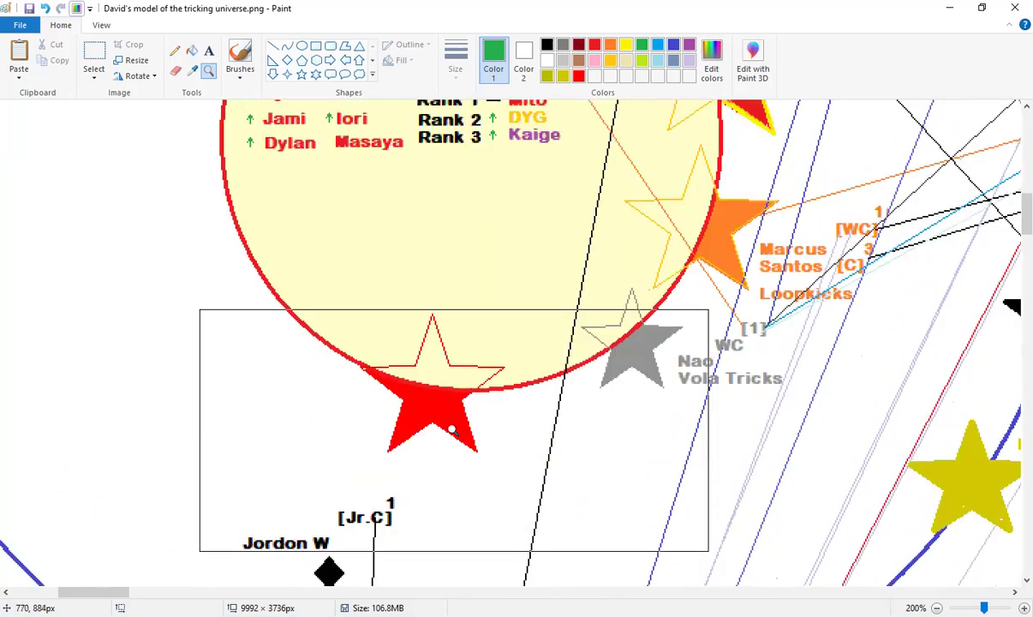
pyautogui.scroll(12, 454, 429)
pyautogui.scroll(8, 480, 429)
pyautogui.scroll(-17, 505, 421)
pyautogui.rightClick(403, 218)
pyautogui.rightClick(510, 280)
pyautogui.scroll(5, 272, 306)
# Zoom in on the red star below the Gen 4 circle and sample its red as Color 1
pyautogui.click(273, 46)
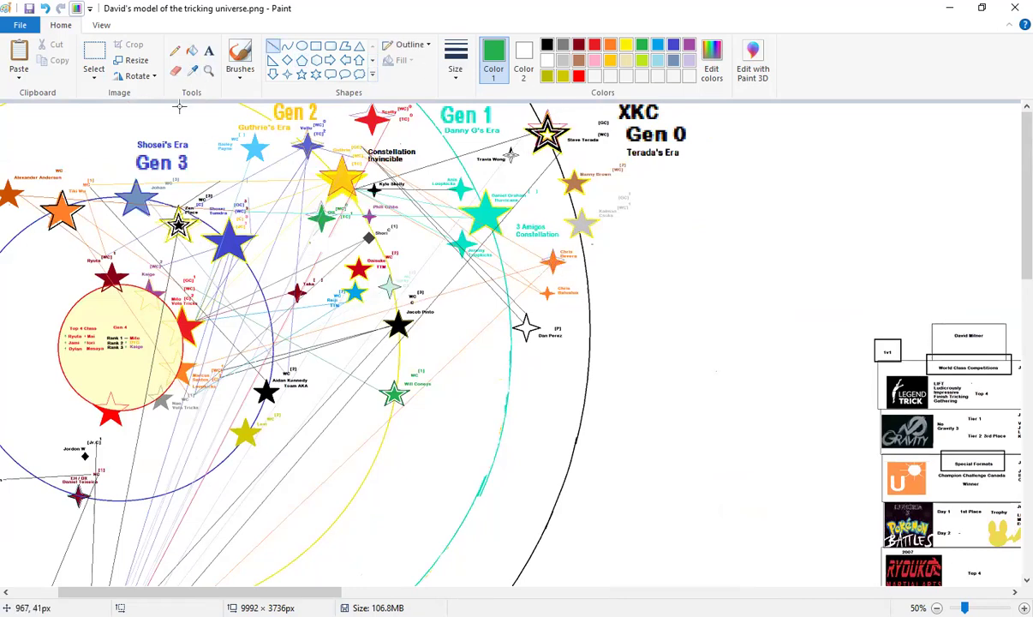
pyautogui.click(192, 70)
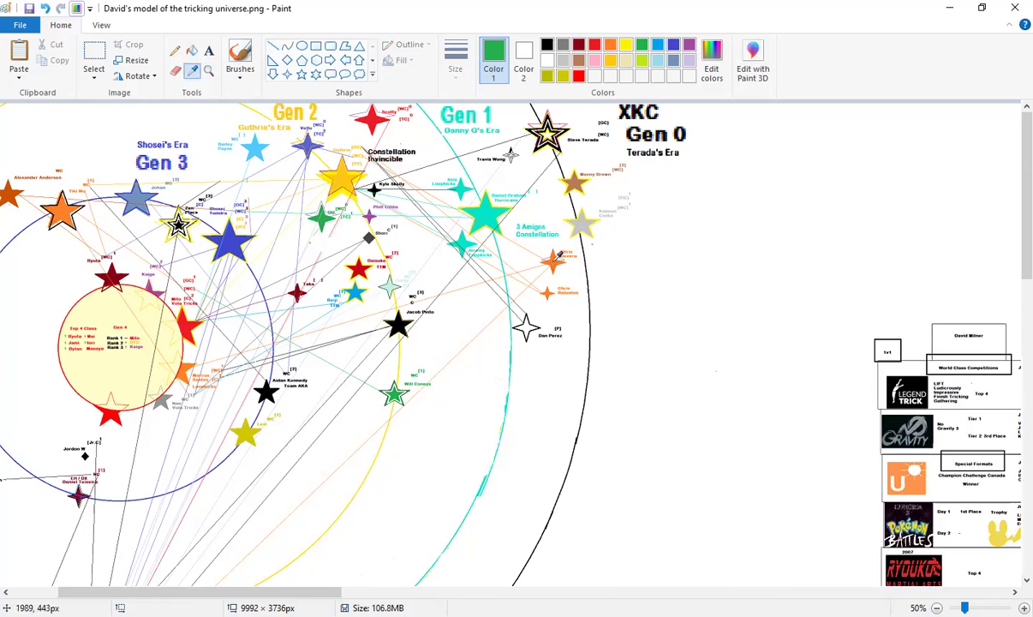
pyautogui.click(548, 262)
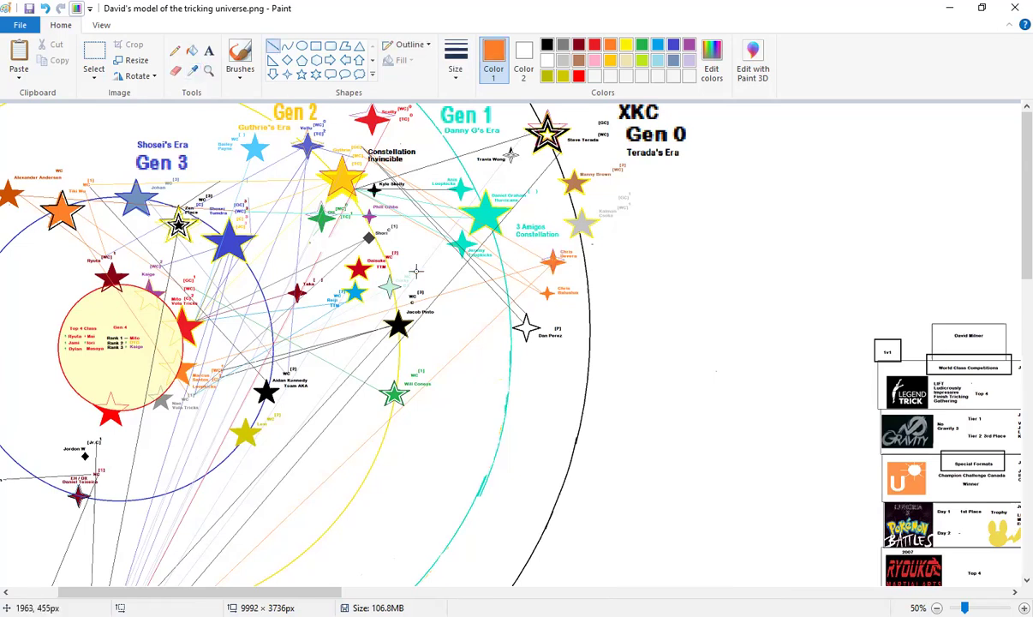
pyautogui.click(209, 71)
pyautogui.click(163, 401)
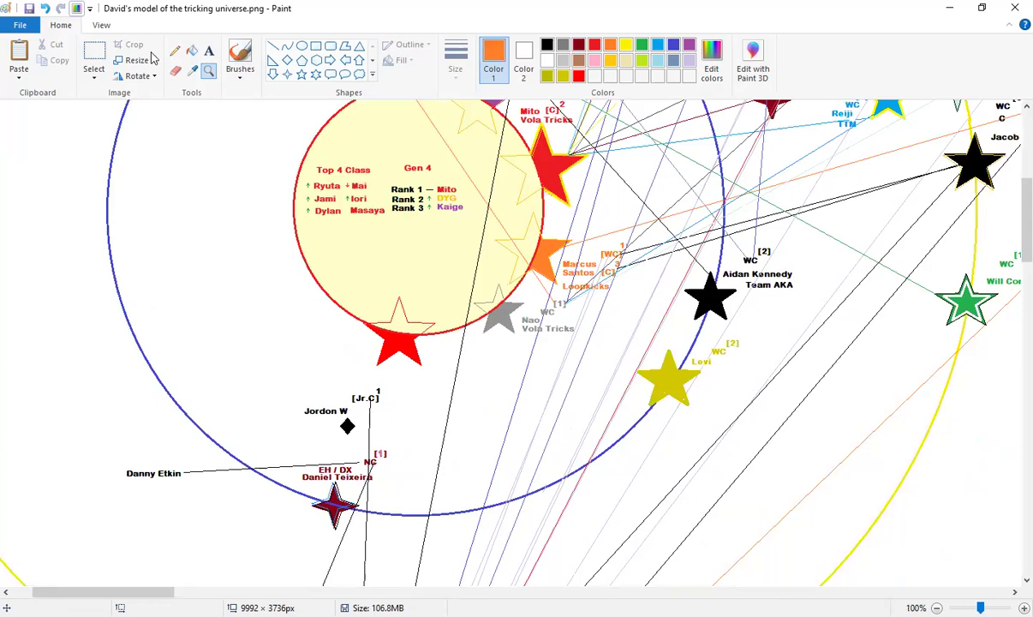
pyautogui.click(208, 50)
pyautogui.click(192, 70)
pyautogui.click(394, 330)
pyautogui.click(208, 50)
# Add a red label with the judge's name below the red star and shift it left
pyautogui.click(436, 341)
pyautogui.write('Dty')
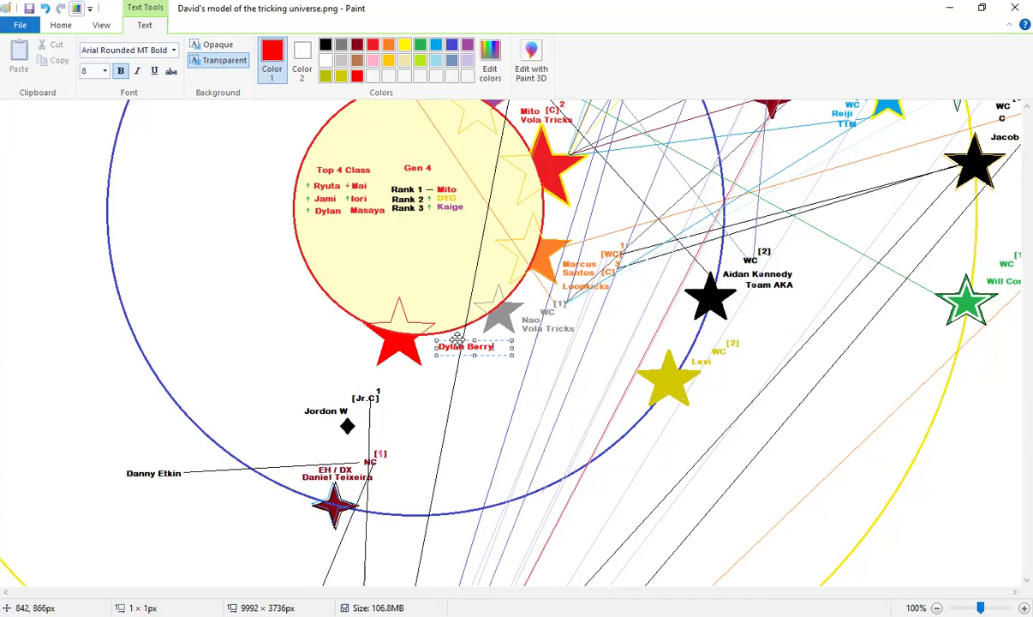
pyautogui.moveTo(458, 341)
pyautogui.mouseDown()
pyautogui.moveTo(330, 344)
pyautogui.moveTo(427, 336)
pyautogui.mouseUp()
# Add red 'WC' and '[1]' tags stacked beside the red star
pyautogui.click(326, 330)
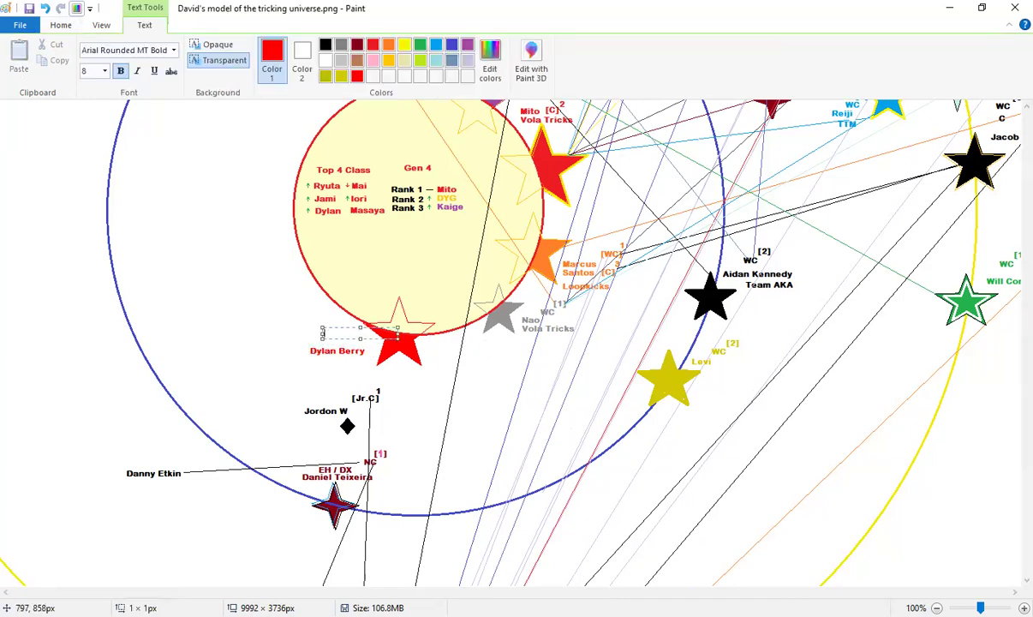
pyautogui.write('WC')
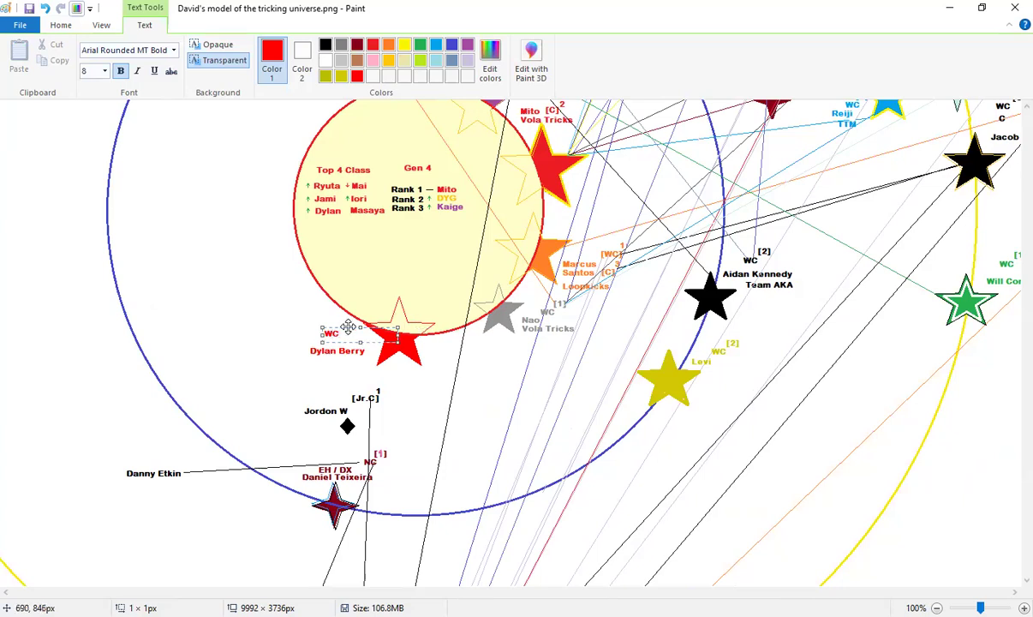
pyautogui.moveTo(343, 328); pyautogui.dragTo(343, 333)
pyautogui.click(342, 323)
pyautogui.click(343, 323)
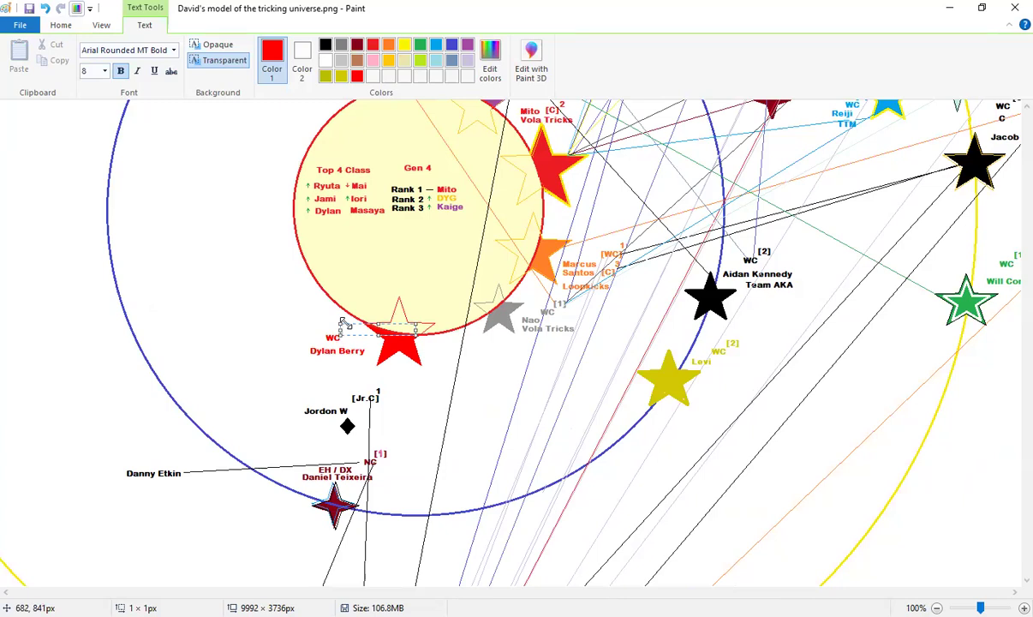
pyautogui.moveTo(343, 323); pyautogui.dragTo(344, 330)
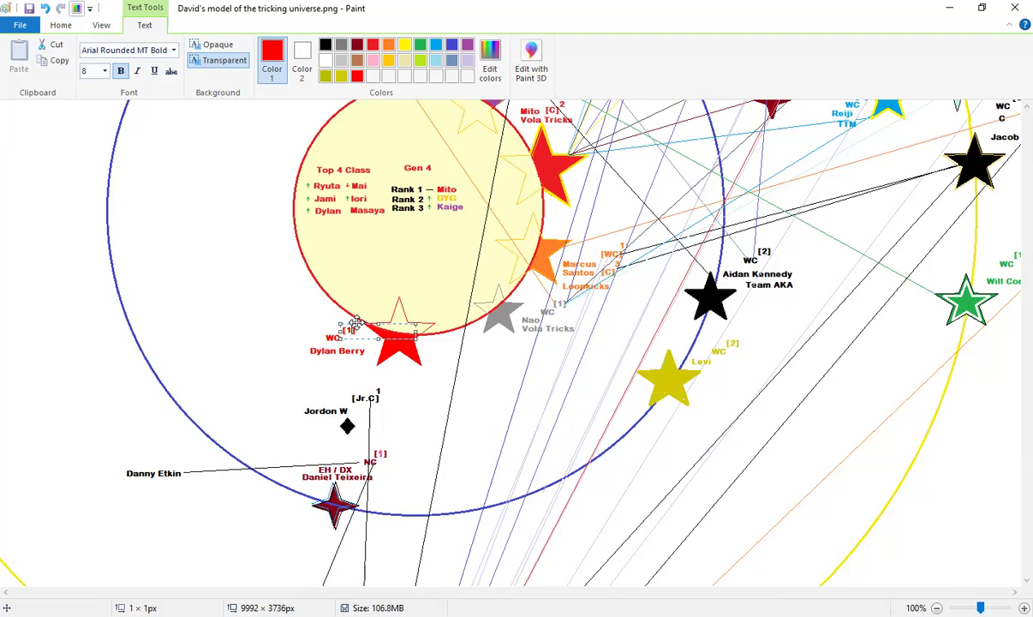
pyautogui.click(356, 316)
# Zoom in with the Magnifier to check the new red labels
pyautogui.scroll(3, 428, 300)
pyautogui.click(208, 71)
pyautogui.click(462, 152)
# Zoom around the red star's labels, then zoom out to 50% to see the whole map
pyautogui.scroll(-6, 532, 399)
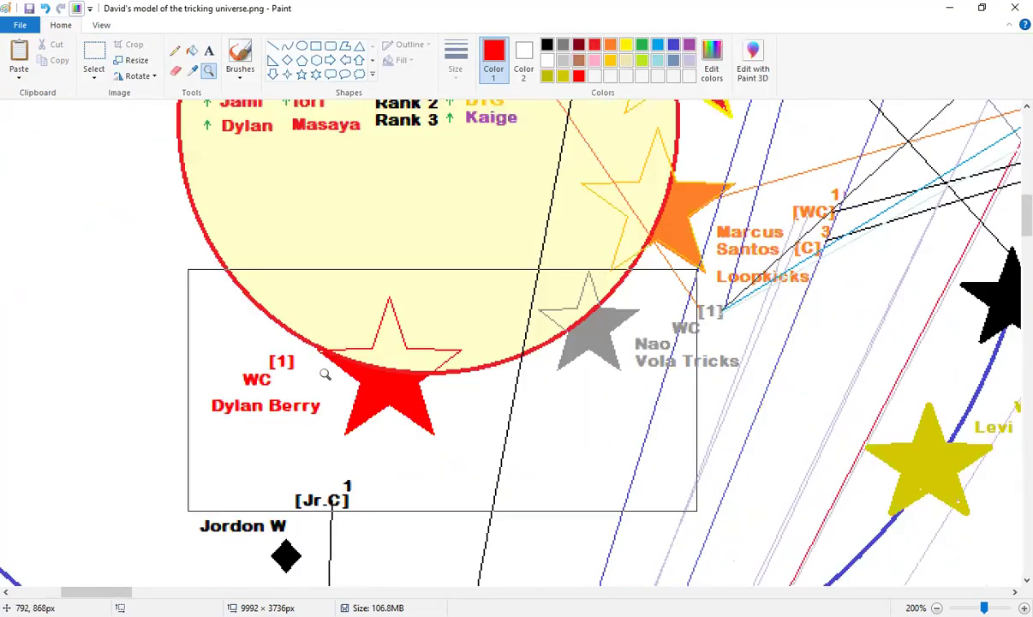
pyautogui.scroll(8, 342, 377)
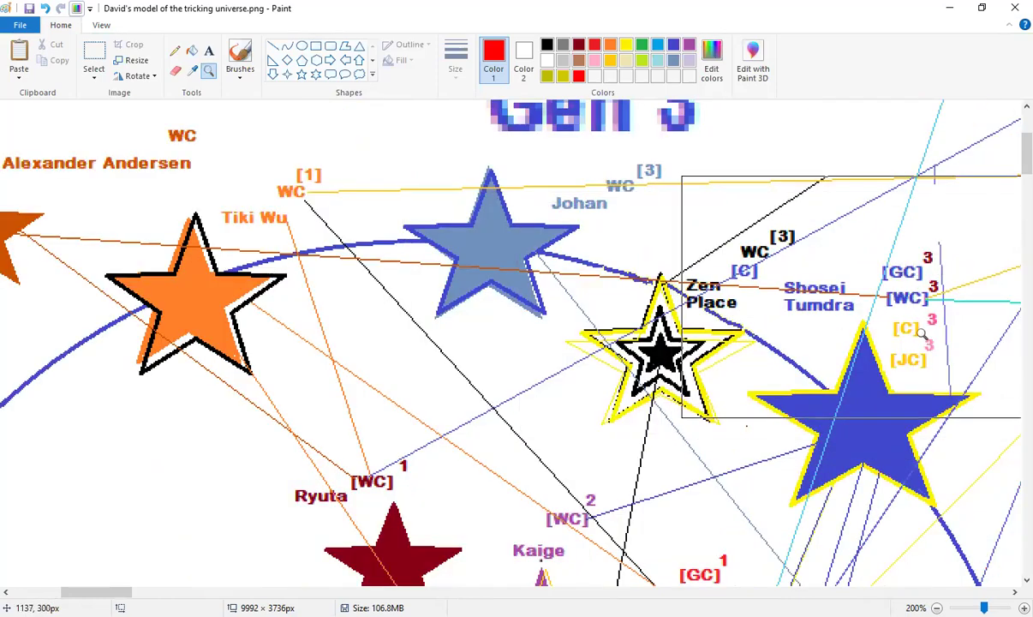
pyautogui.scroll(-10, 339, 305)
pyautogui.rightClick(224, 289)
pyautogui.click(145, 300)
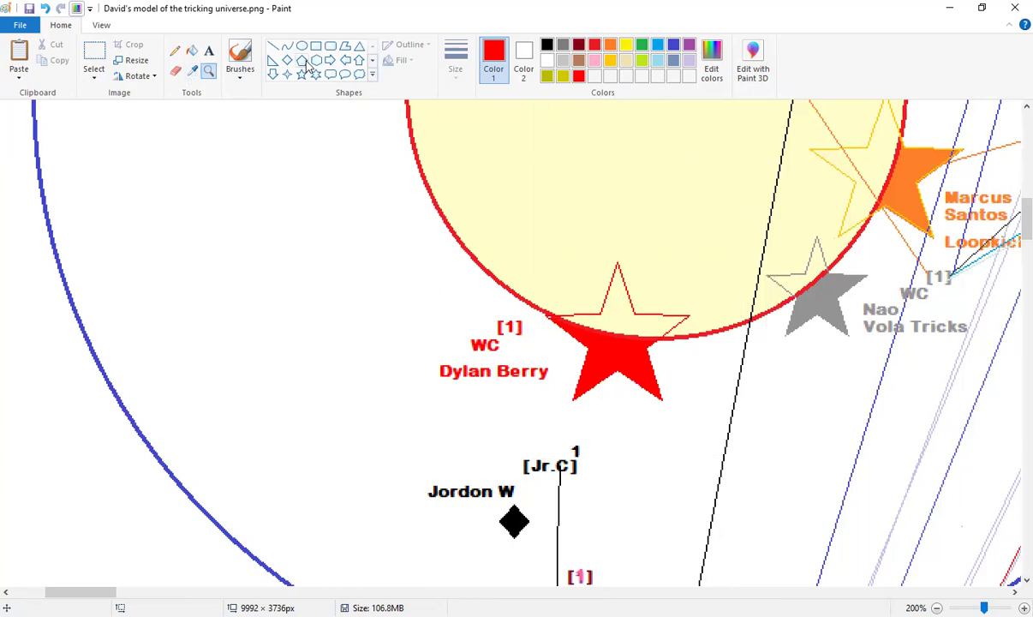
pyautogui.click(272, 45)
pyautogui.click(208, 70)
pyautogui.rightClick(877, 323)
pyautogui.scroll(5, 801, 319)
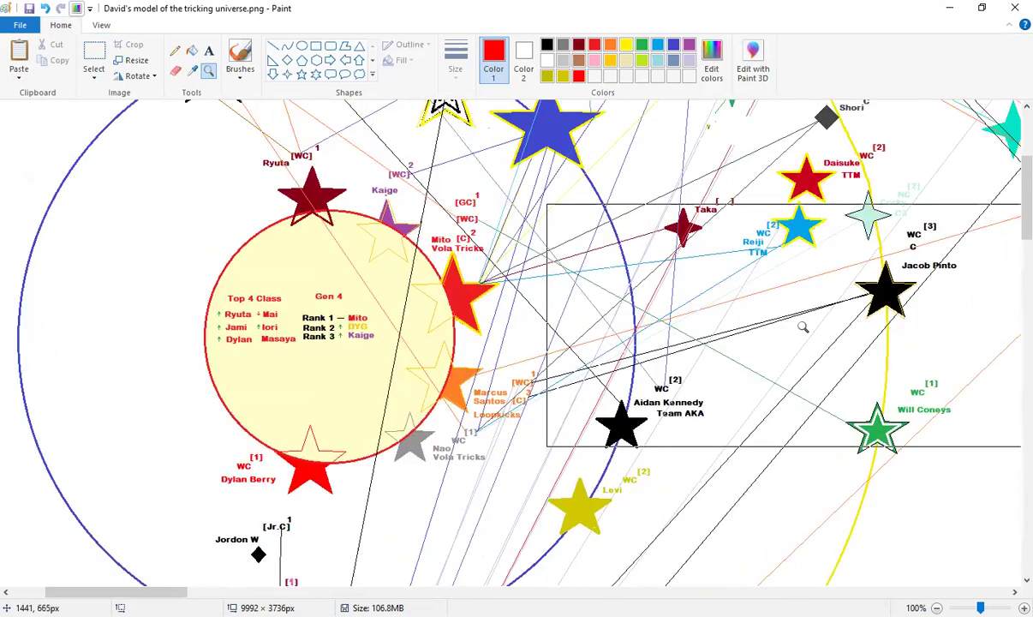
pyautogui.rightClick(728, 322)
pyautogui.scroll(3, 600, 321)
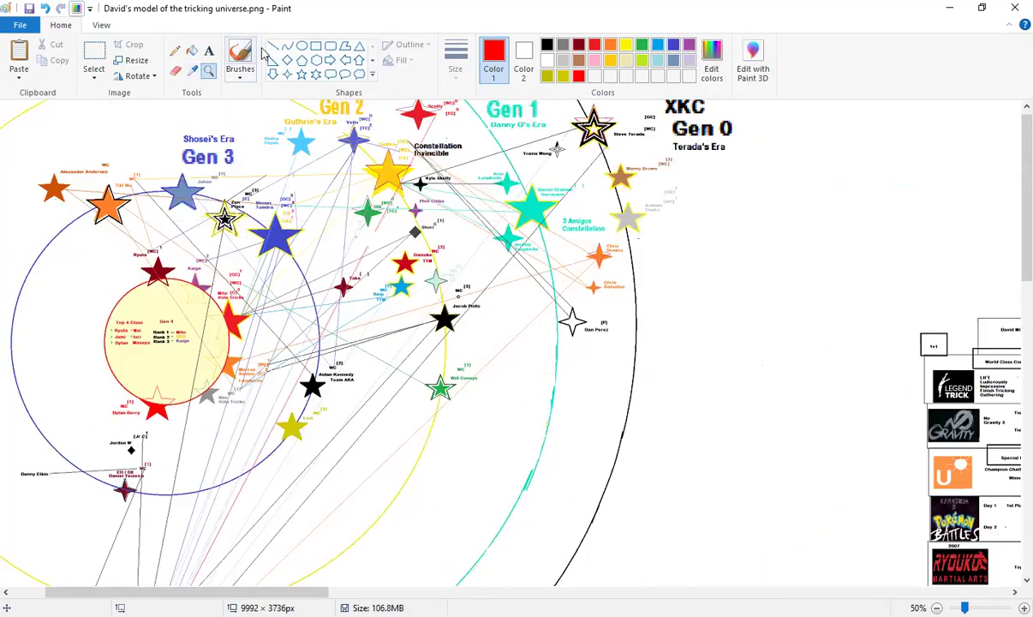
# Sample orange from the orange star and draw an orange line to the red star
pyautogui.click(192, 70)
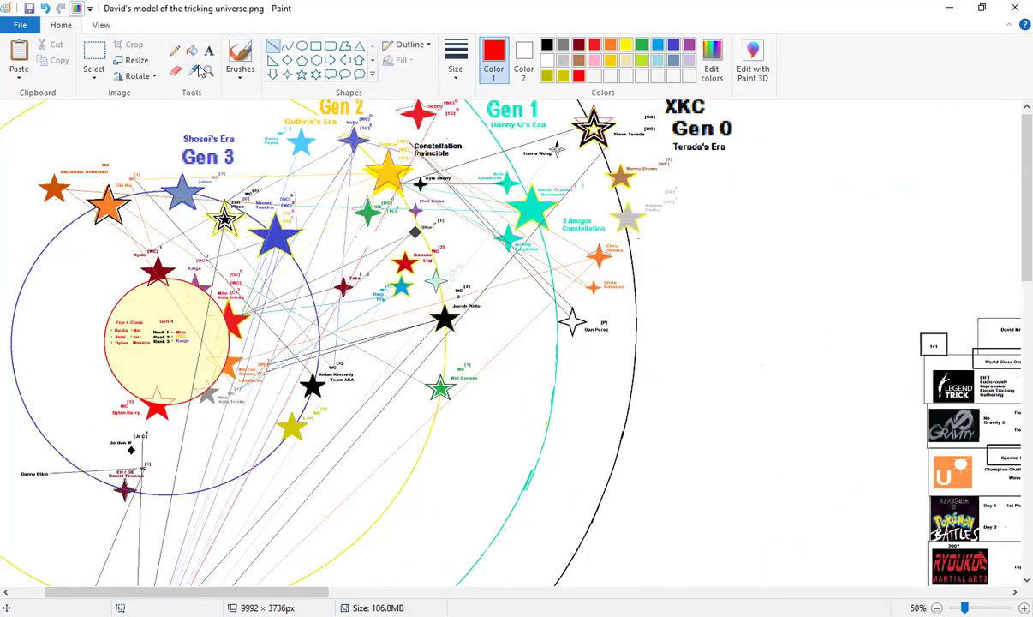
pyautogui.click(605, 250)
pyautogui.moveTo(603, 254); pyautogui.dragTo(129, 397)
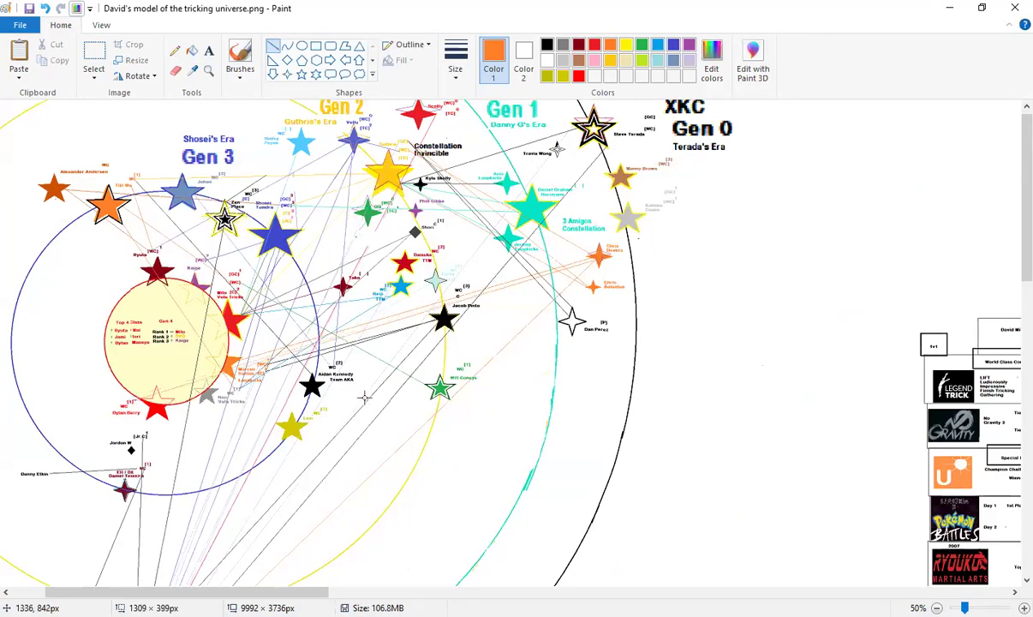
pyautogui.click(324, 403)
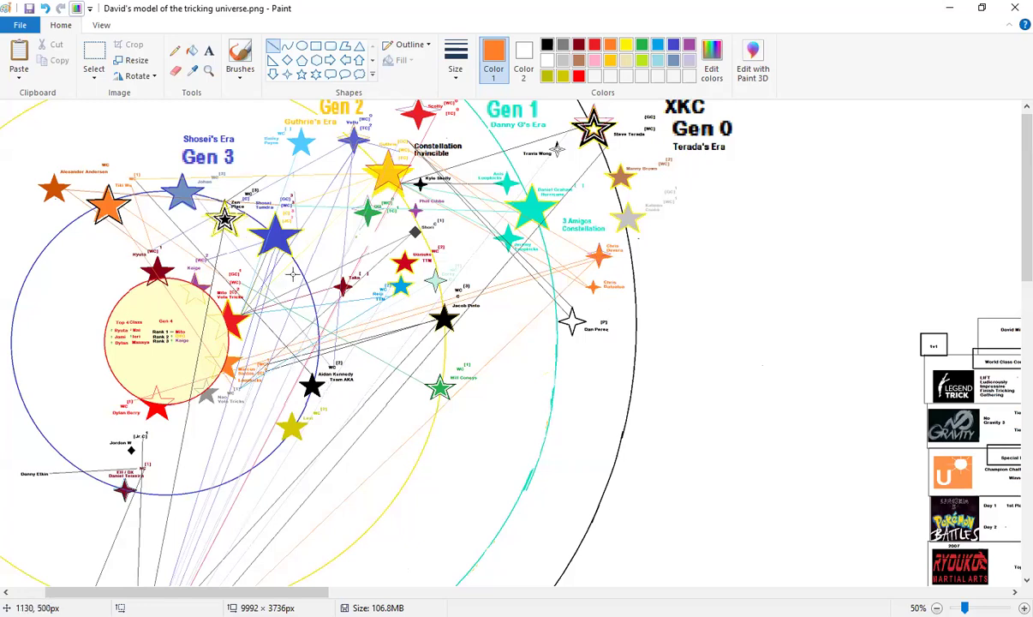
# Zoom to 100% around the lower orbits below the green star
pyautogui.click(208, 70)
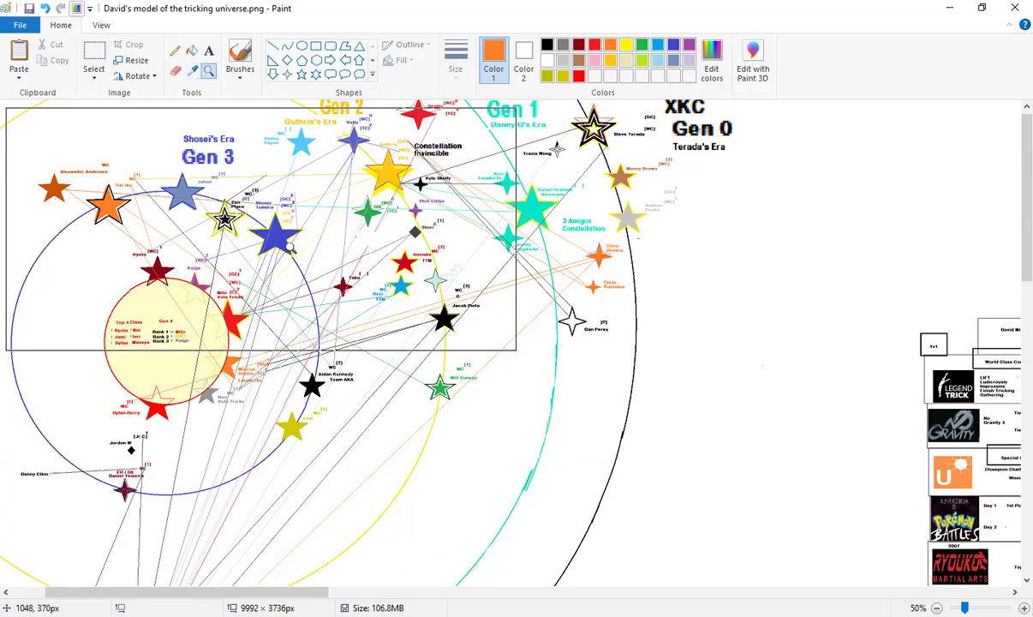
pyautogui.scroll(-3, 377, 308)
pyautogui.scroll(3, 403, 334)
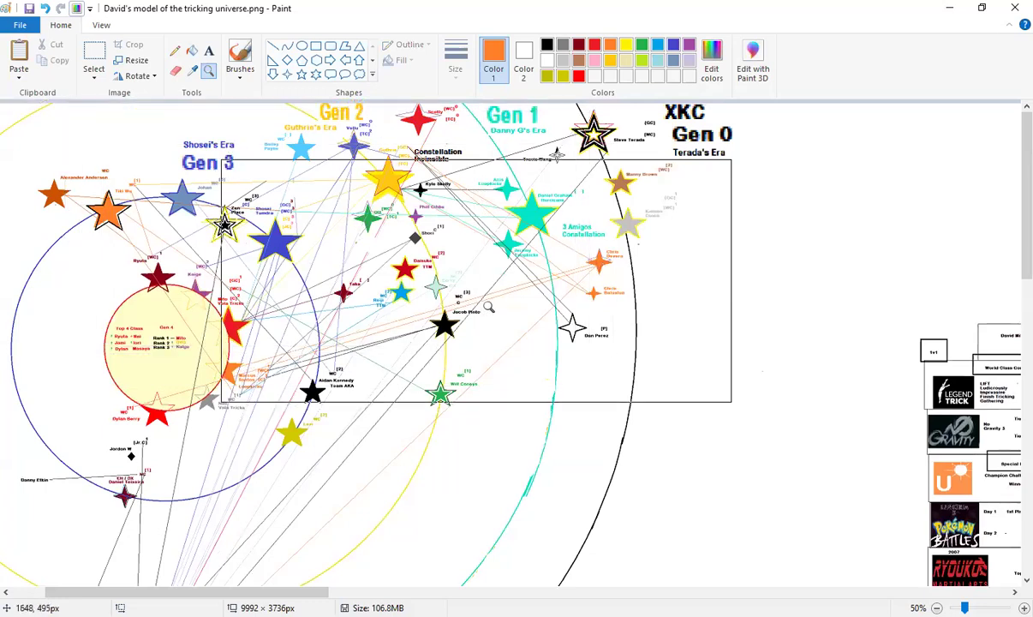
pyautogui.click(441, 418)
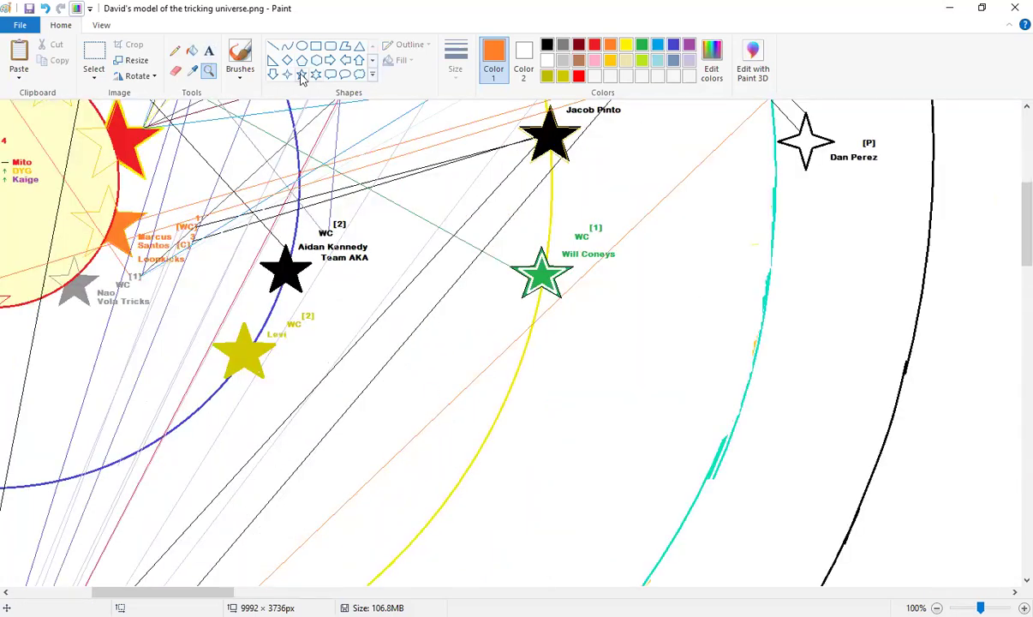
# Draw and fill a brown five-point star below the green star, then undo it
pyautogui.click(301, 76)
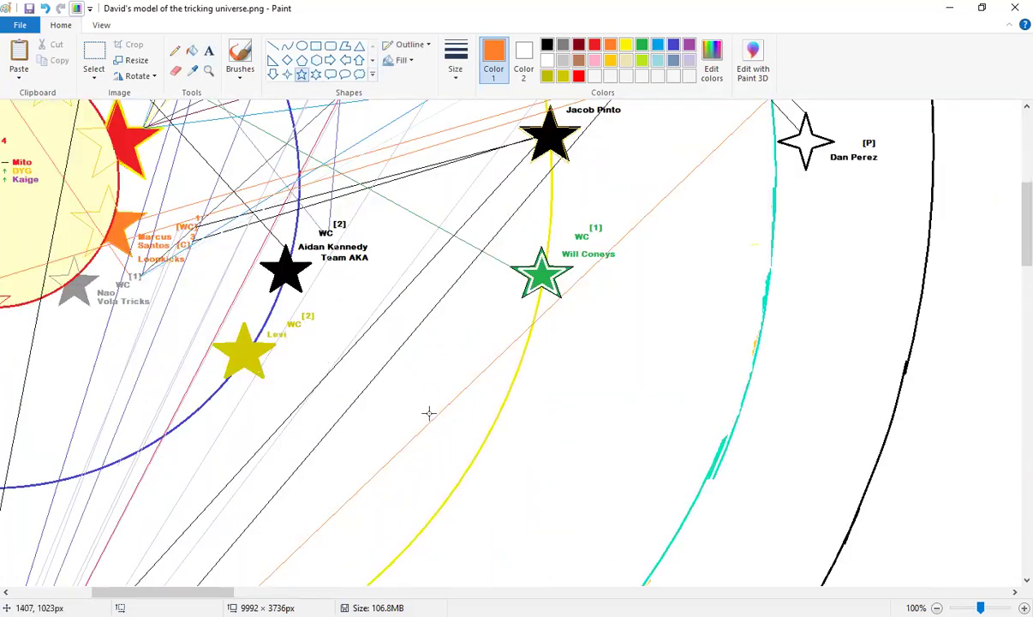
pyautogui.click(579, 60)
pyautogui.moveTo(461, 369); pyautogui.dragTo(537, 439)
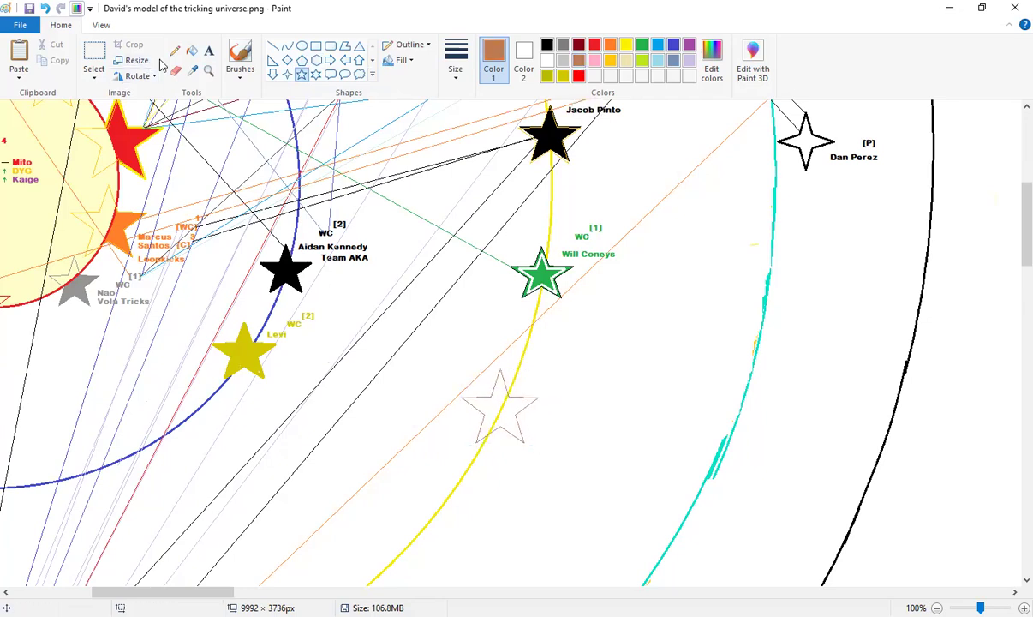
pyautogui.click(191, 51)
pyautogui.click(495, 408)
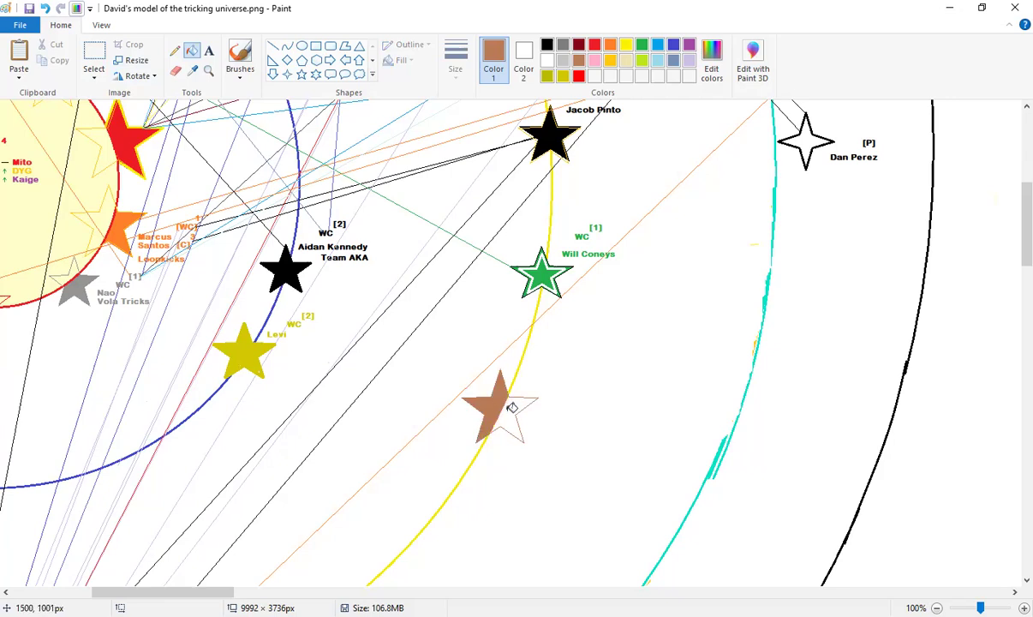
pyautogui.click(514, 412)
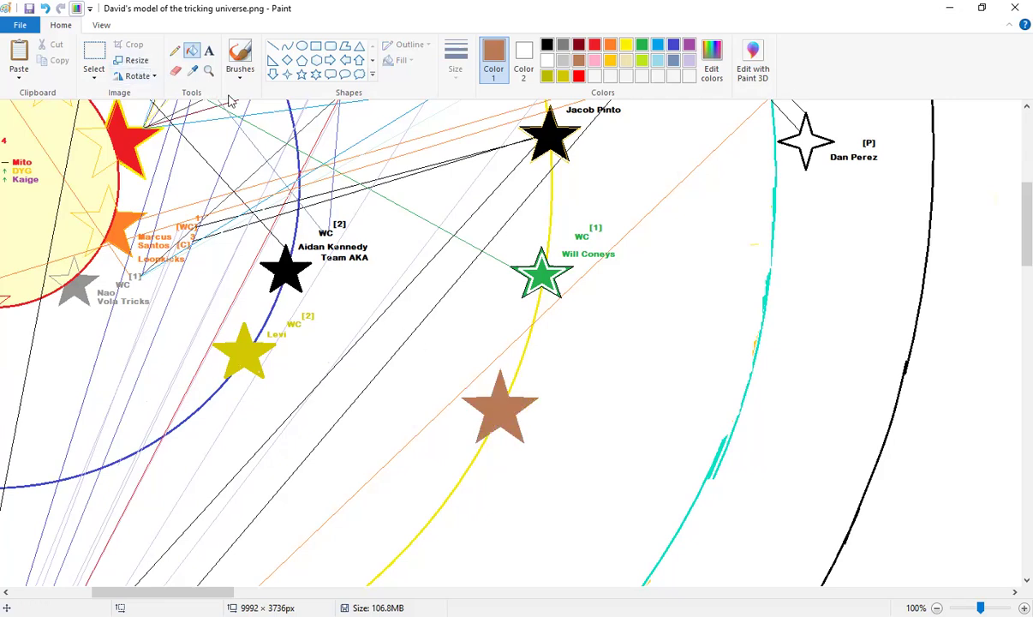
pyautogui.hotkey('ctrl', 'z')
pyautogui.hotkey('ctrl', 'z')
pyautogui.hotkey('ctrl', 'z')
# Redraw a smaller brown star on the yellow orbit, fill it, and zoom in on it
pyautogui.click(301, 74)
pyautogui.moveTo(493, 356); pyautogui.dragTo(546, 410)
pyautogui.click(563, 363)
pyautogui.click(192, 50)
pyautogui.click(521, 387)
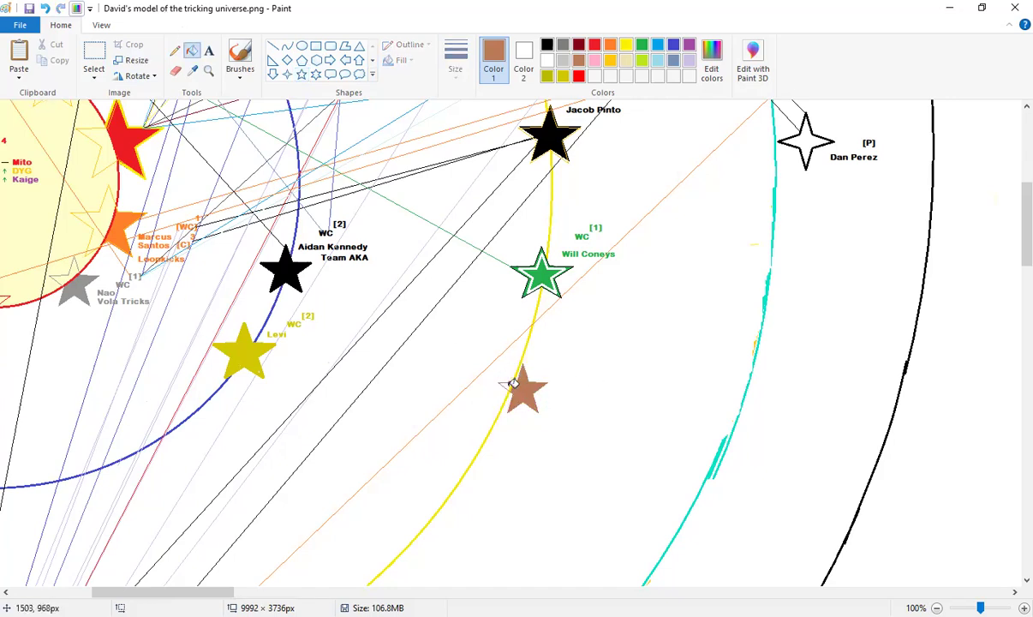
pyautogui.click(208, 69)
pyautogui.click(556, 357)
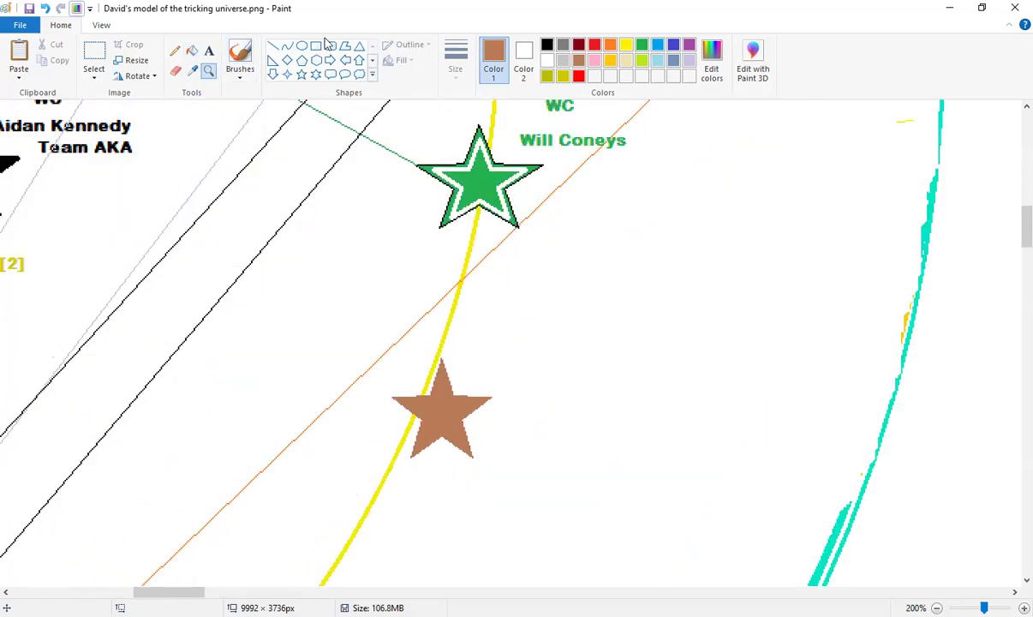
# Add a brown label with the judge's name beside the brown star, widened and moved into place
pyautogui.click(209, 53)
pyautogui.click(484, 362)
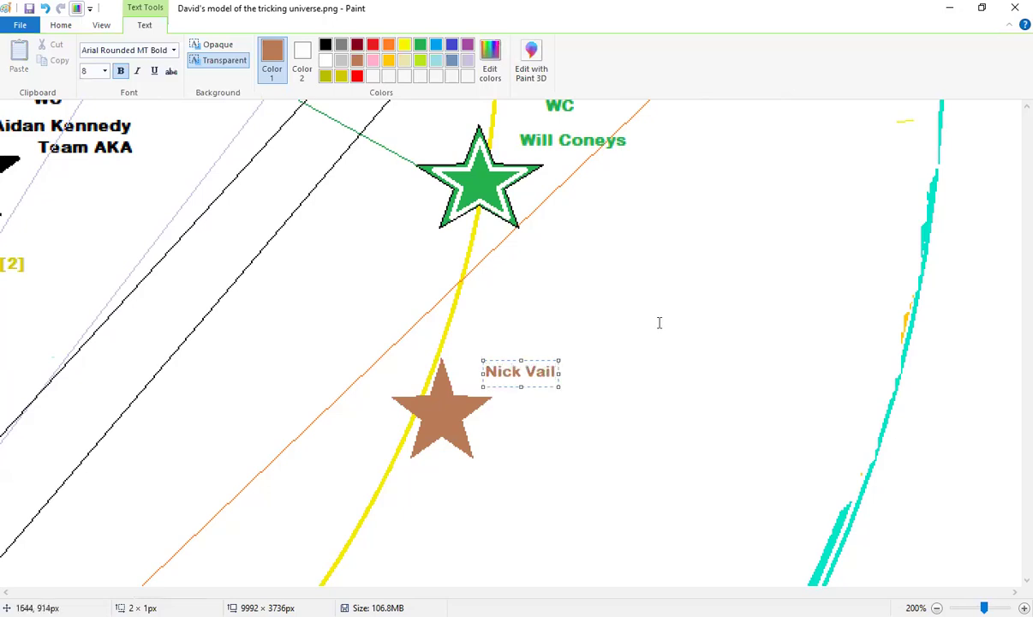
pyautogui.click(518, 347)
pyautogui.hotkey('ctrl', 'z')
pyautogui.click(479, 359)
pyautogui.moveTo(556, 384); pyautogui.dragTo(609, 405)
pyautogui.moveTo(504, 360); pyautogui.dragTo(498, 372)
pyautogui.click(526, 337)
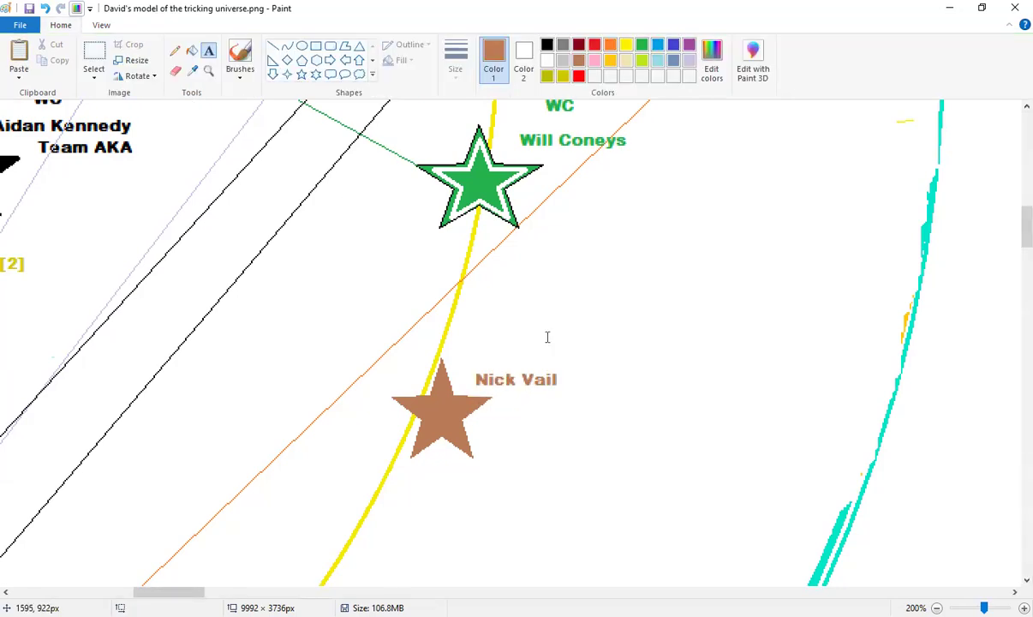
# Add brown 'WC' and '[0]' tags stacked above the name label
pyautogui.click(557, 346)
pyautogui.write('WC')
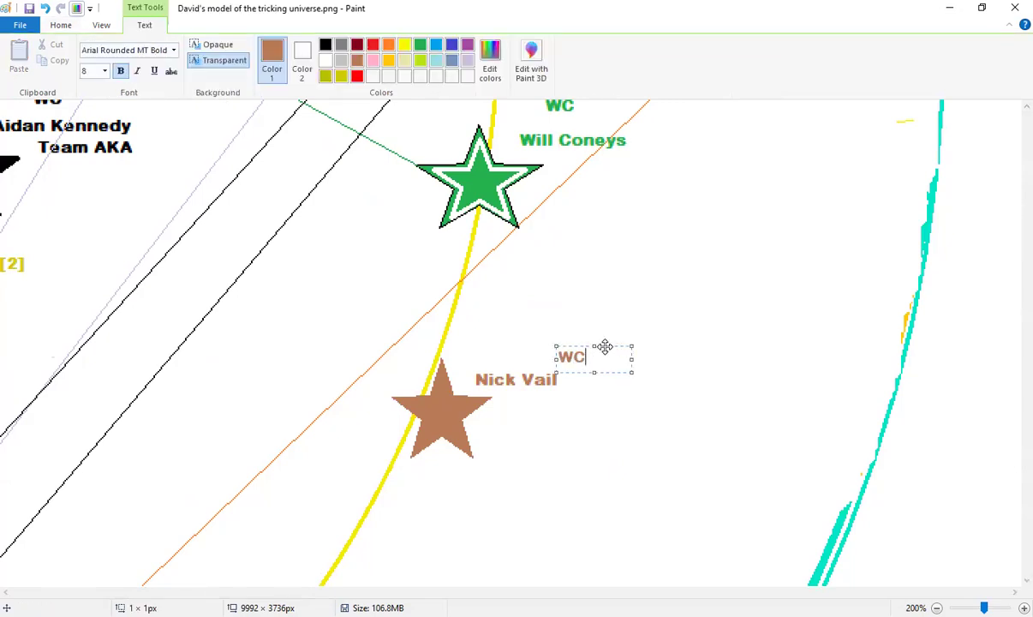
pyautogui.click(579, 322)
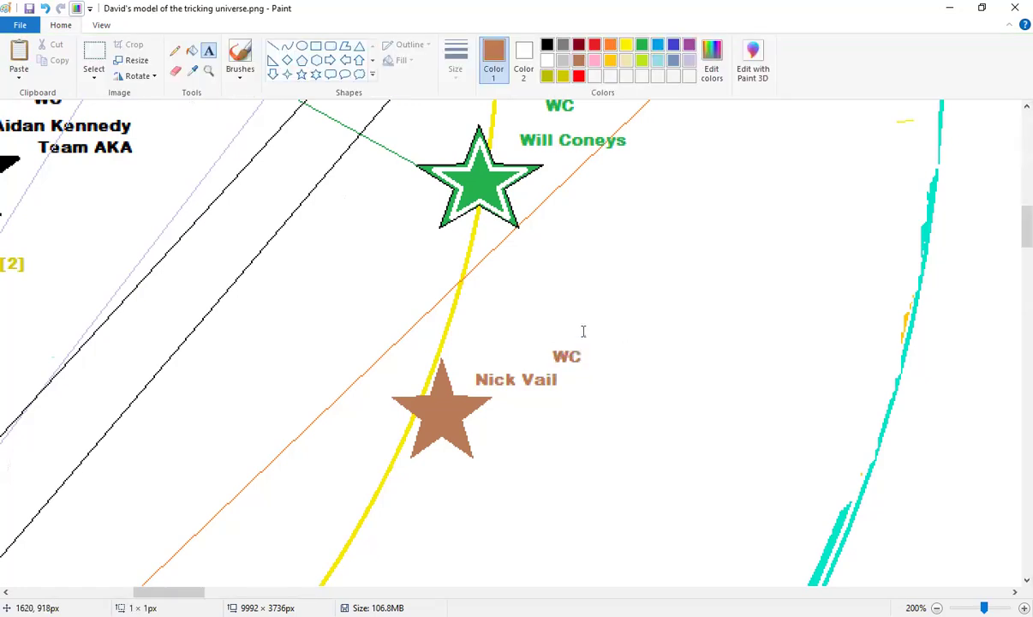
pyautogui.click(583, 332)
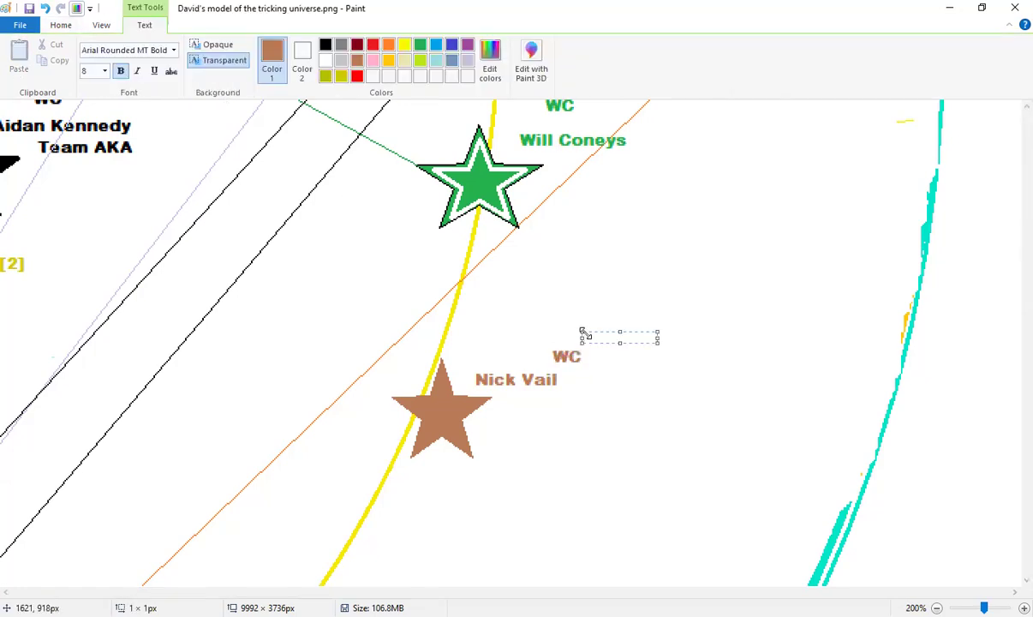
pyautogui.write('[0]')
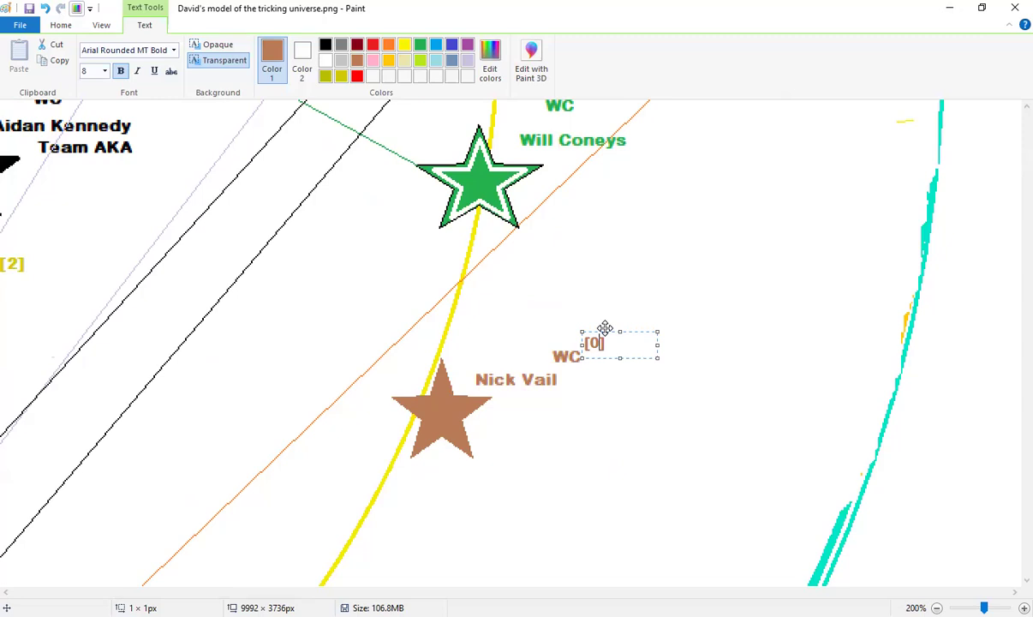
pyautogui.moveTo(605, 328); pyautogui.dragTo(602, 324)
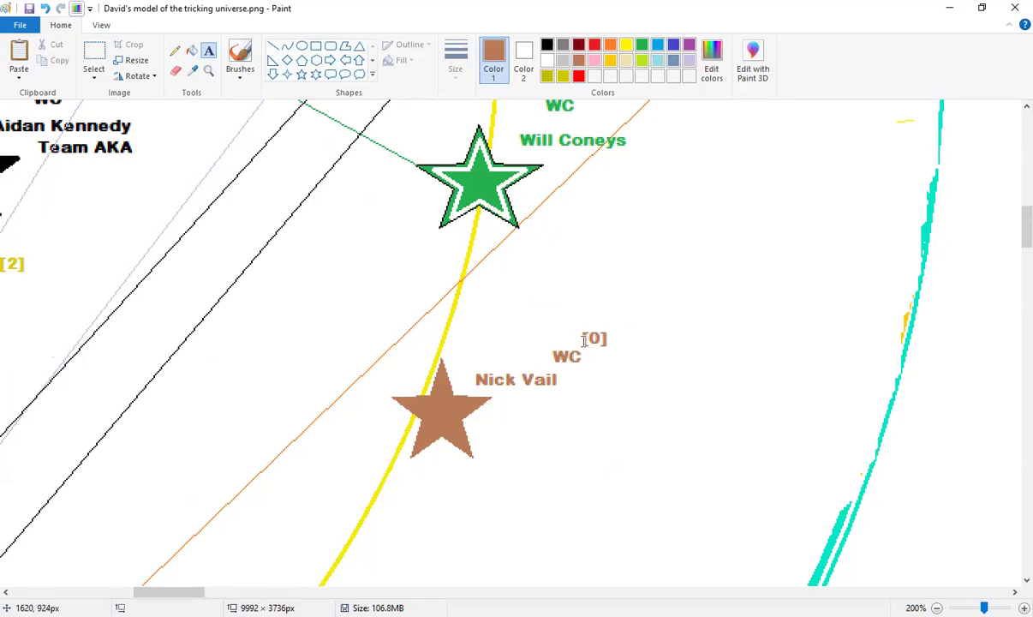
# Sample the brown colour from the new brown star with the Color picker
pyautogui.scroll(2, 577, 353)
pyautogui.scroll(-4, 578, 358)
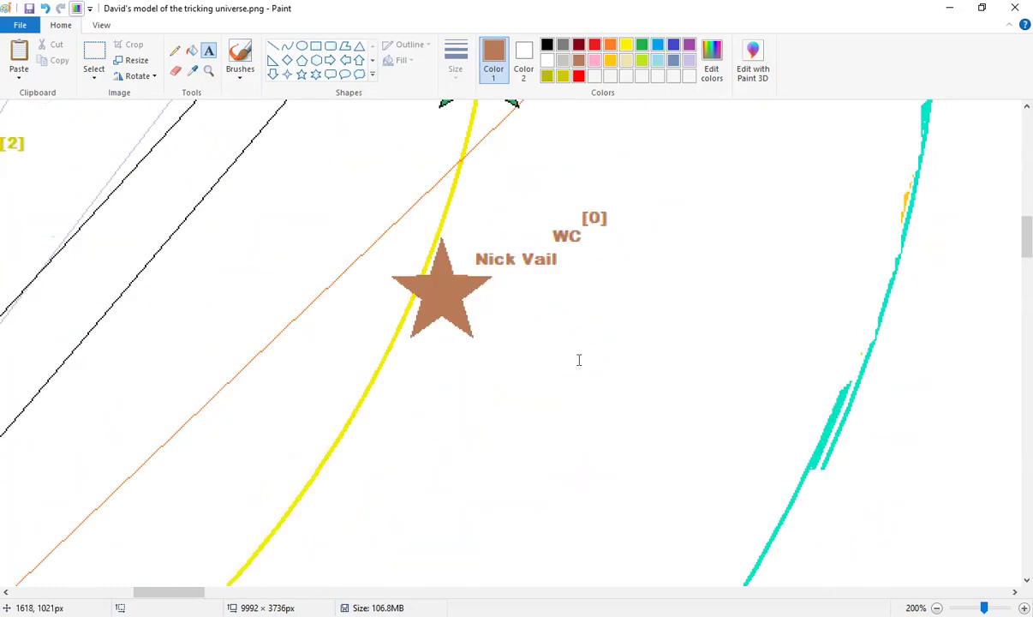
pyautogui.scroll(2, 578, 360)
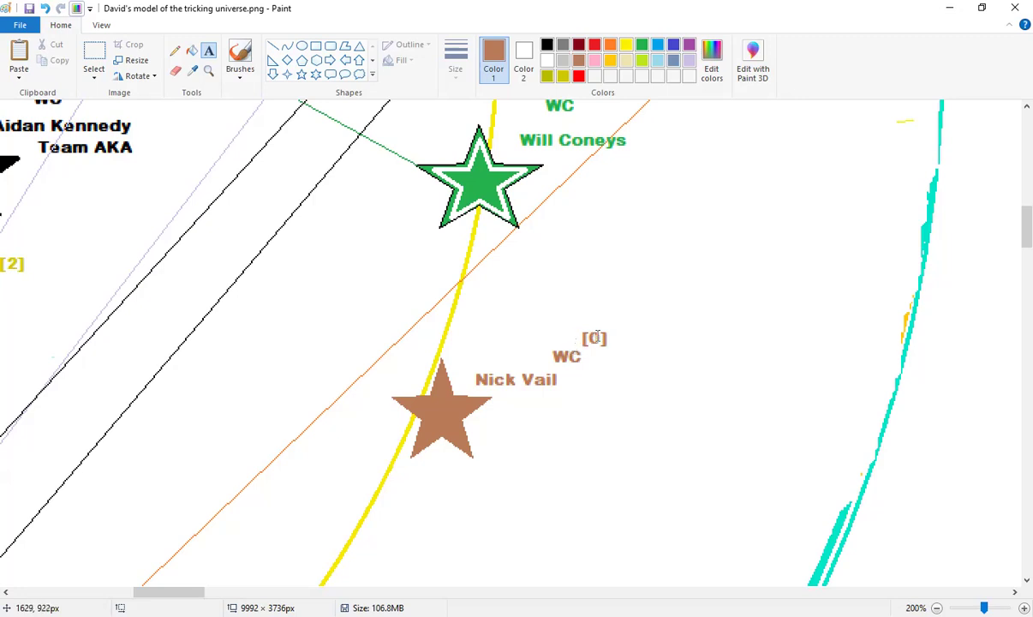
pyautogui.click(192, 70)
pyautogui.click(459, 407)
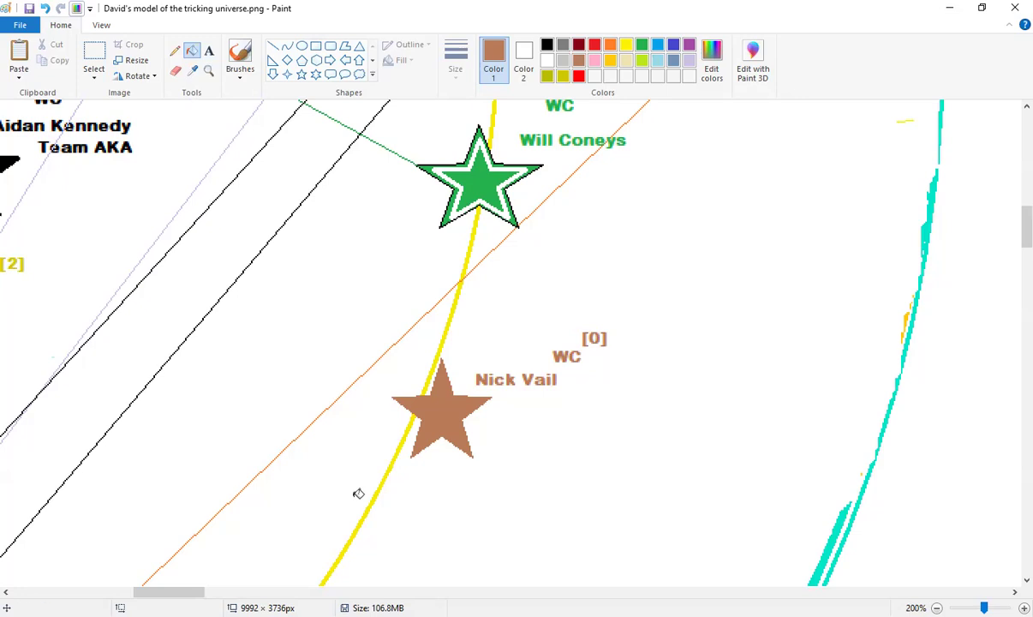
# Choose the Line shape and scroll the map toward the red star
pyautogui.hscroll(-5, 163, 557)
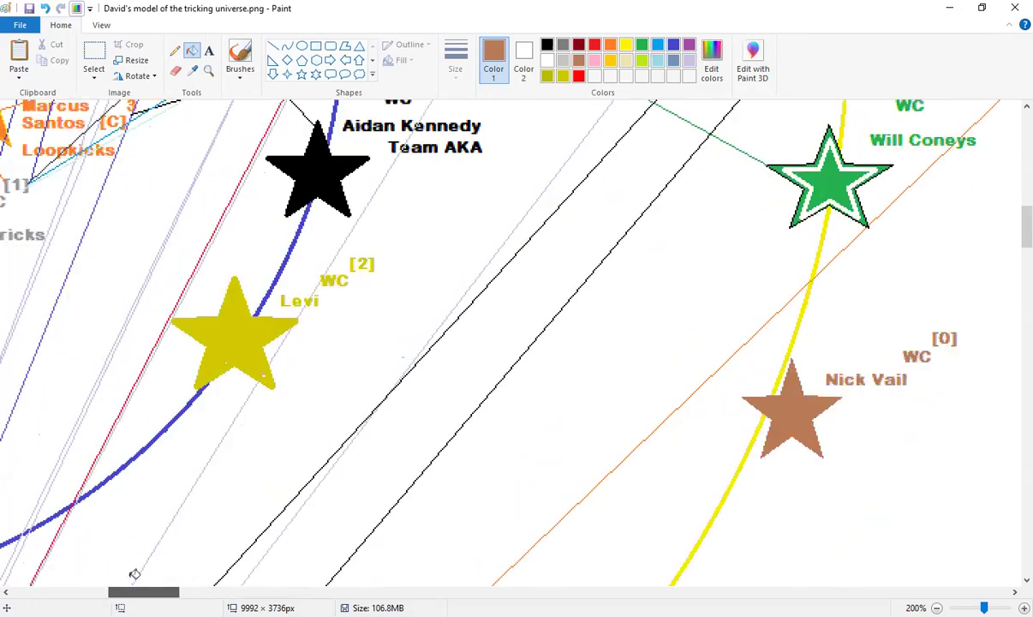
pyautogui.click(272, 46)
pyautogui.scroll(-3, 336, 482)
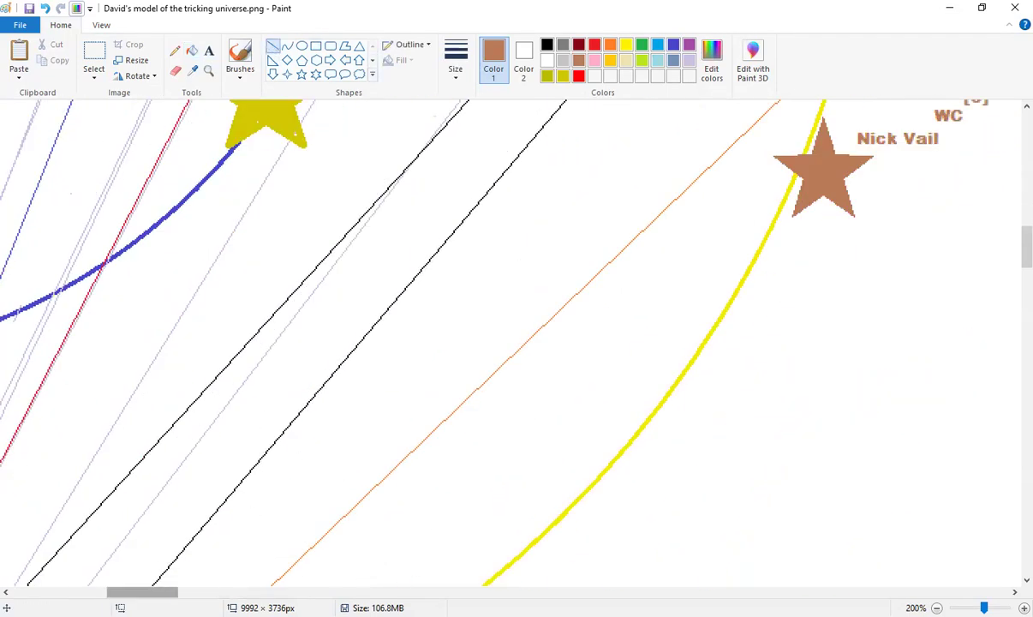
pyautogui.hscroll(-5, 145, 543)
pyautogui.hscroll(3, 342, 481)
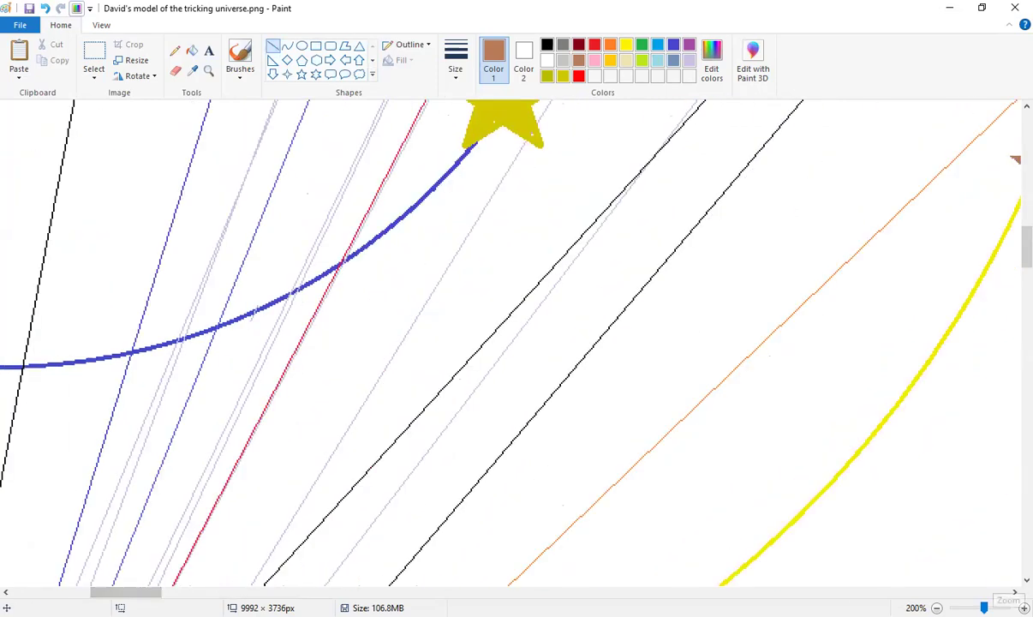
pyautogui.scroll(-2, 120, 557)
pyautogui.hscroll(-3, 525, 319)
pyautogui.scroll(5, 423, 273)
pyautogui.scroll(-3, 479, 317)
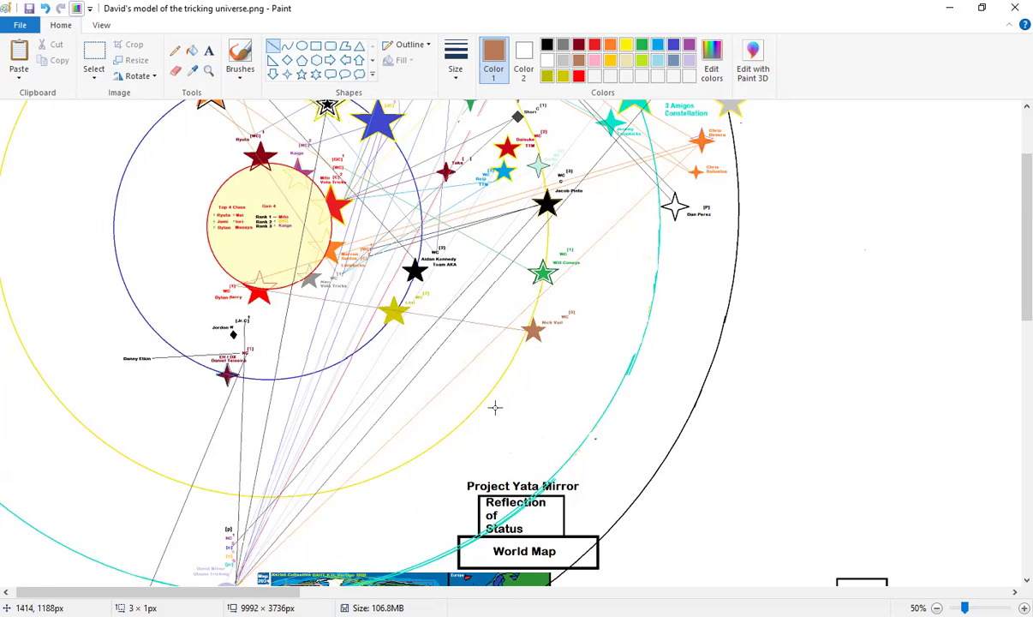
pyautogui.scroll(3, 475, 403)
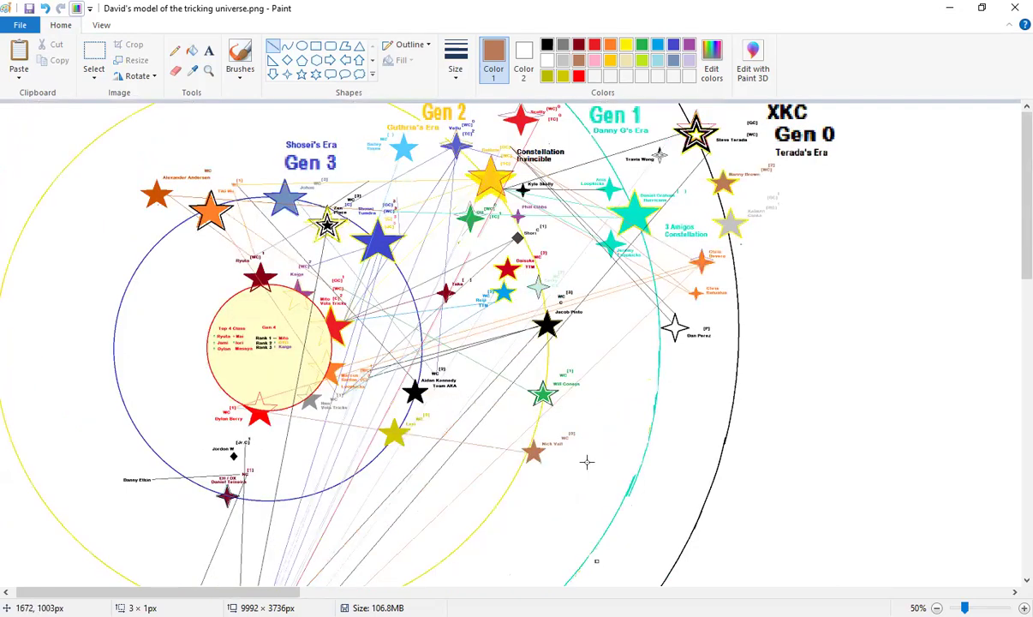
pyautogui.scroll(-3, 531, 402)
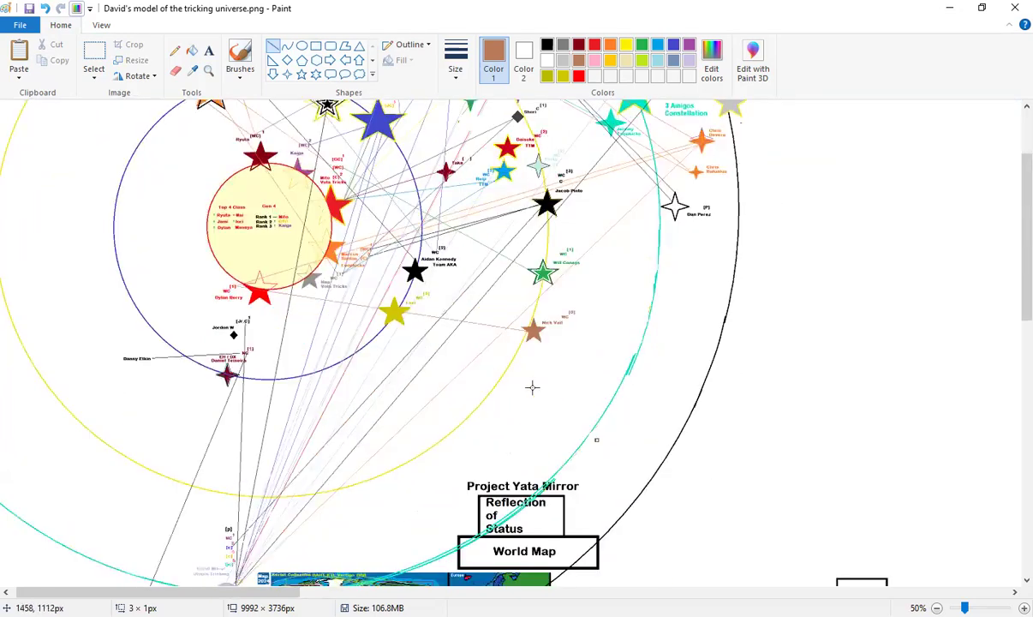
# Zoom in closer on the brown star and its labels
pyautogui.click(208, 69)
pyautogui.click(537, 343)
pyautogui.rightClick(537, 343)
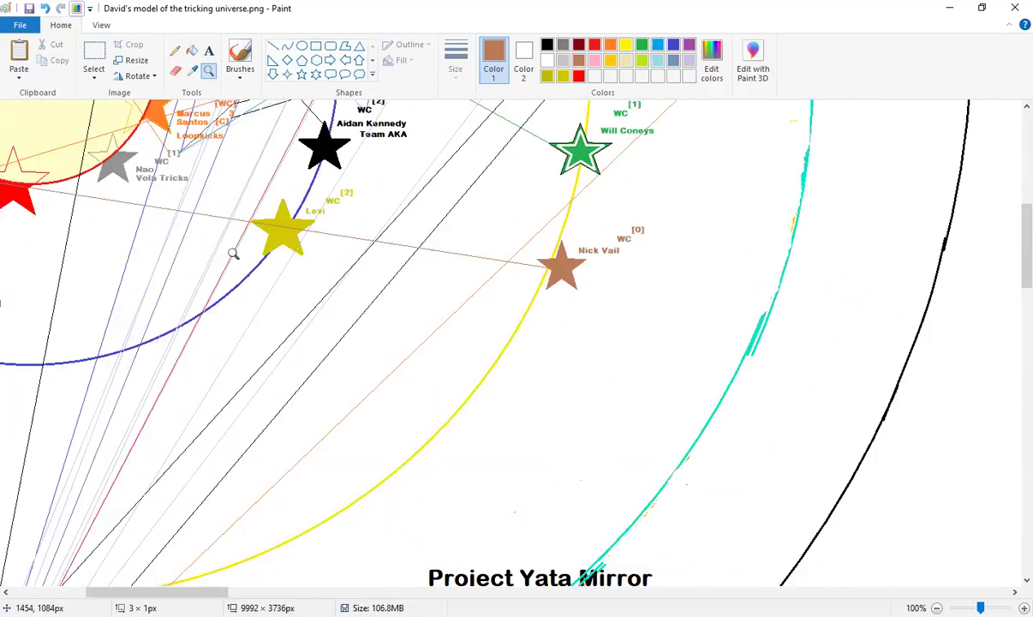
pyautogui.click(240, 252)
pyautogui.click(527, 315)
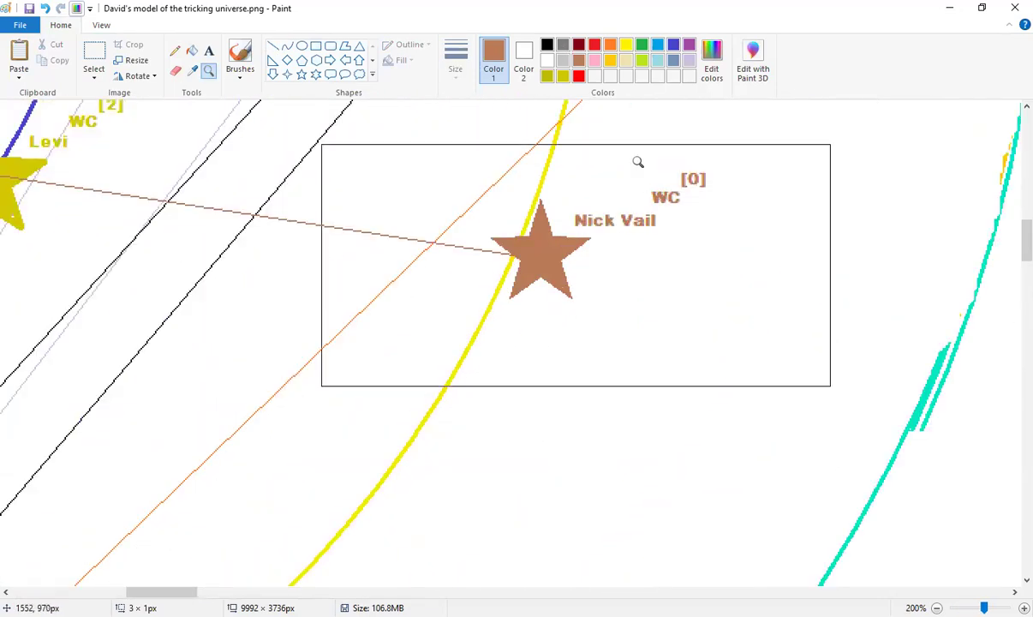
# Draw a grey five-point star below the brown star and fill it solid grey
pyautogui.click(562, 44)
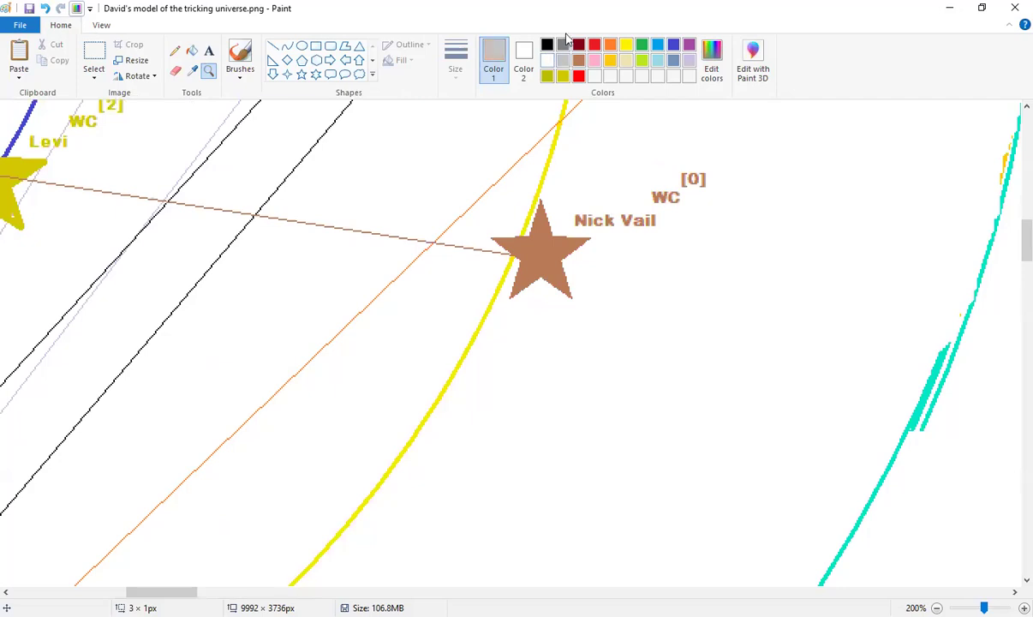
pyautogui.click(302, 75)
pyautogui.moveTo(468, 309)
pyautogui.mouseDown()
pyautogui.moveTo(550, 397)
pyautogui.moveTo(530, 389)
pyautogui.moveTo(603, 399)
pyautogui.moveTo(586, 376)
pyautogui.moveTo(570, 403)
pyautogui.moveTo(538, 375)
pyautogui.mouseUp()
pyautogui.click(630, 360)
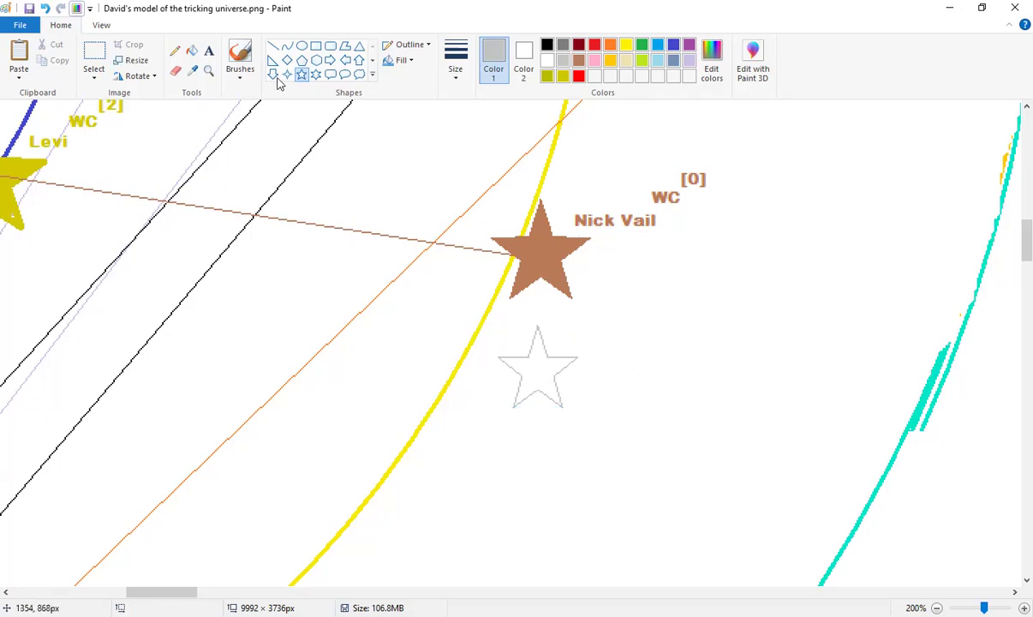
pyautogui.click(192, 50)
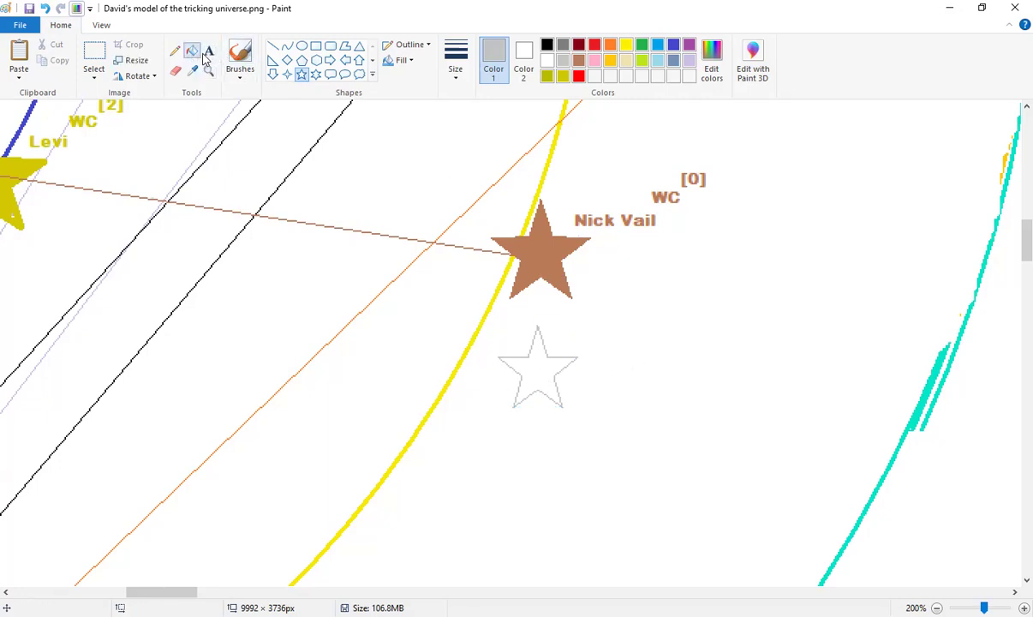
pyautogui.click(542, 353)
# Place a text box beside the grey star, then discard it as misplaced
pyautogui.click(210, 53)
pyautogui.click(618, 322)
pyautogui.click(577, 340)
# Add a grey one-line label with the judge's name beside the grey star
pyautogui.click(579, 340)
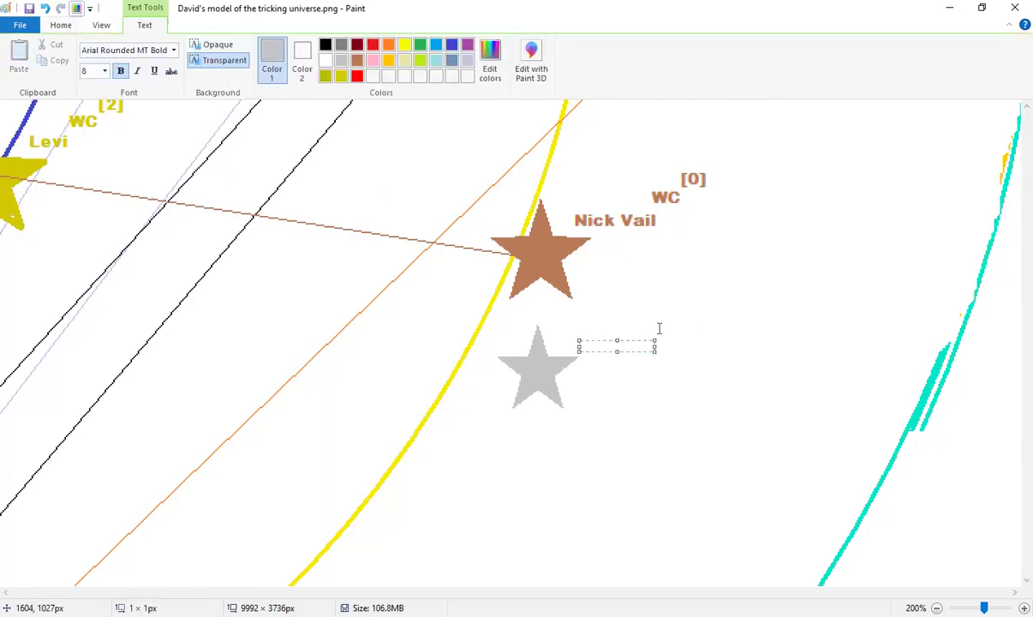
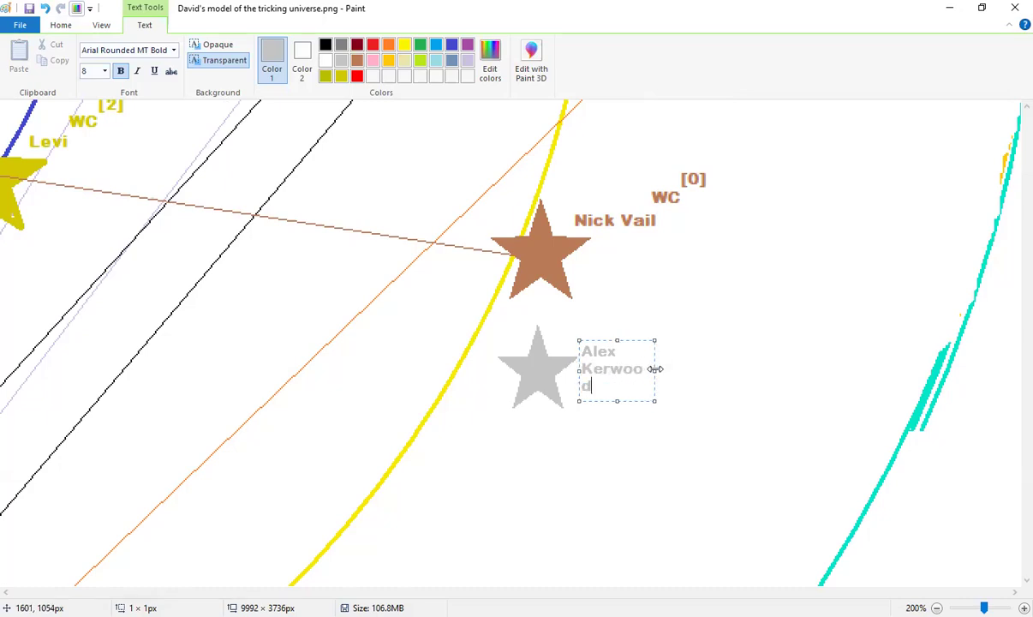
pyautogui.moveTo(654, 369); pyautogui.dragTo(702, 369)
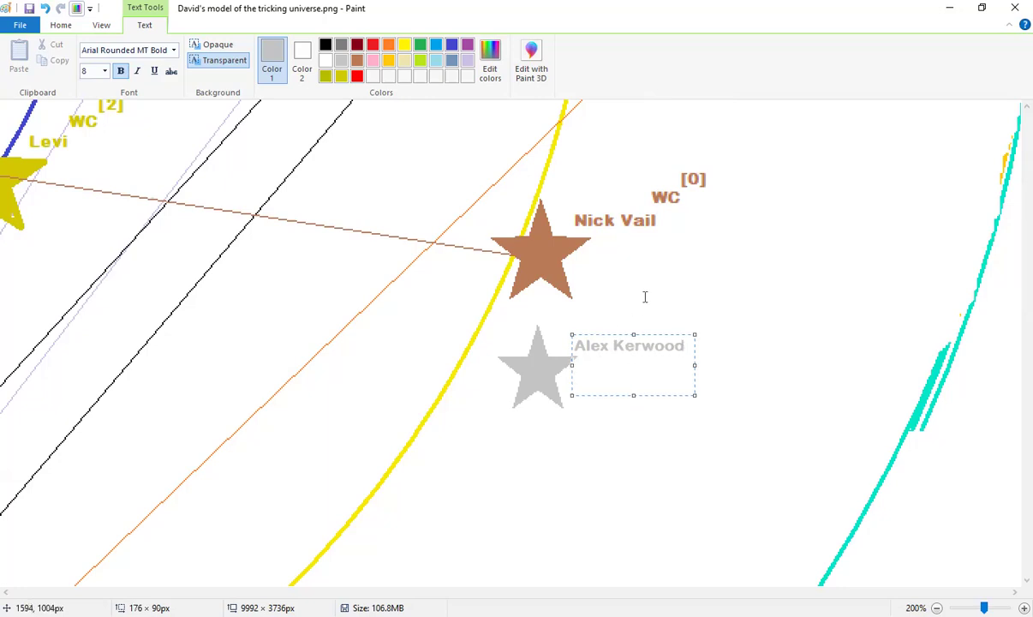
pyautogui.click(588, 290)
pyautogui.hotkey('ctrl', 'z')
pyautogui.click(594, 344)
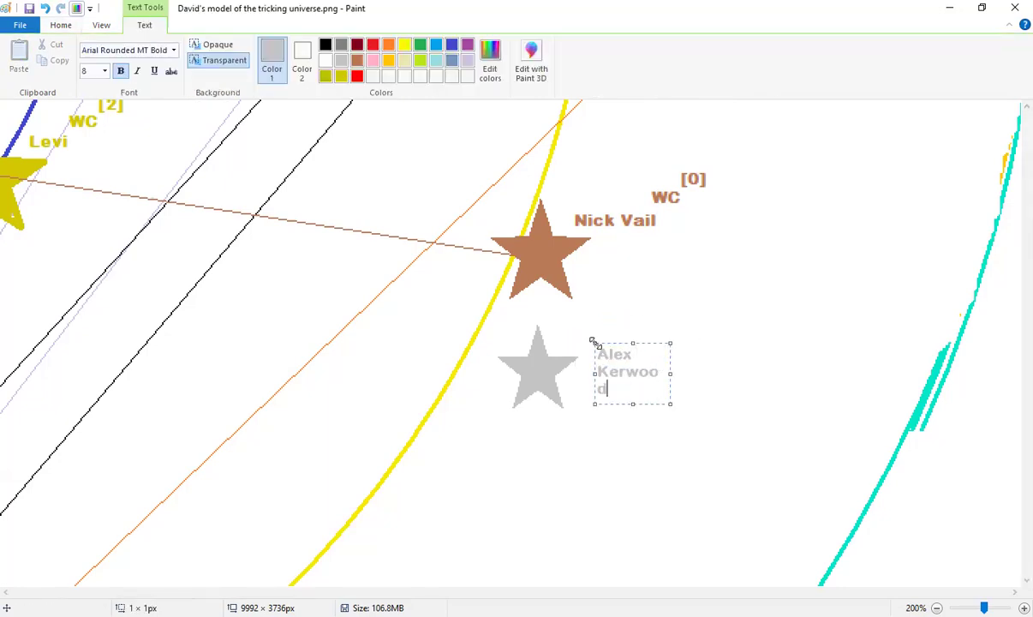
pyautogui.moveTo(672, 372); pyautogui.dragTo(741, 374)
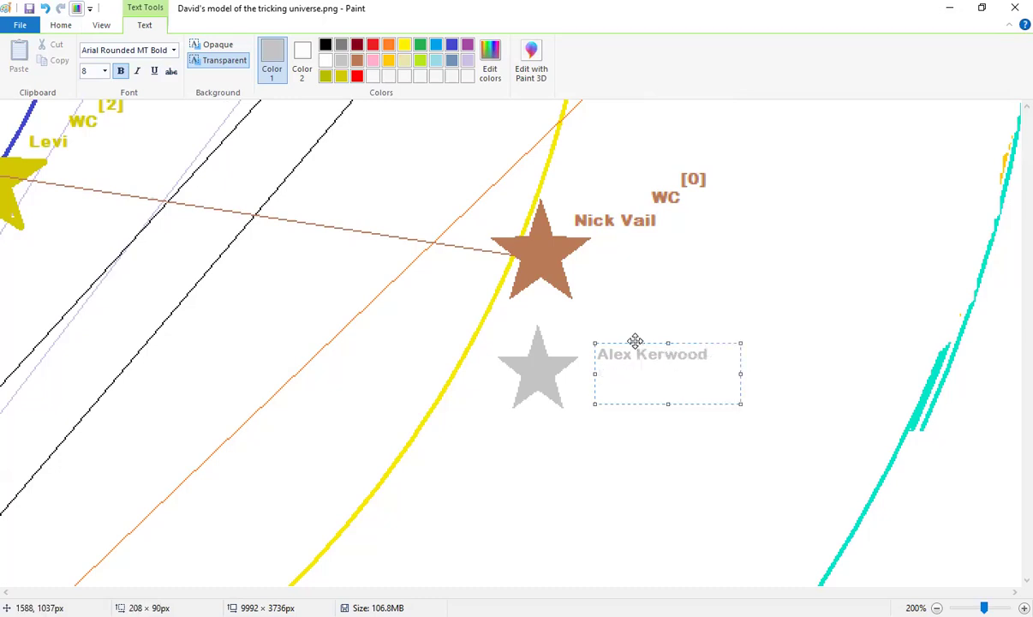
pyautogui.moveTo(635, 341); pyautogui.dragTo(618, 332)
pyautogui.click(614, 293)
# Add grey 'WC' and '[0]' tags stacked above the grey name label
pyautogui.click(696, 320)
pyautogui.click(683, 320)
pyautogui.click(688, 320)
pyautogui.write('WC')
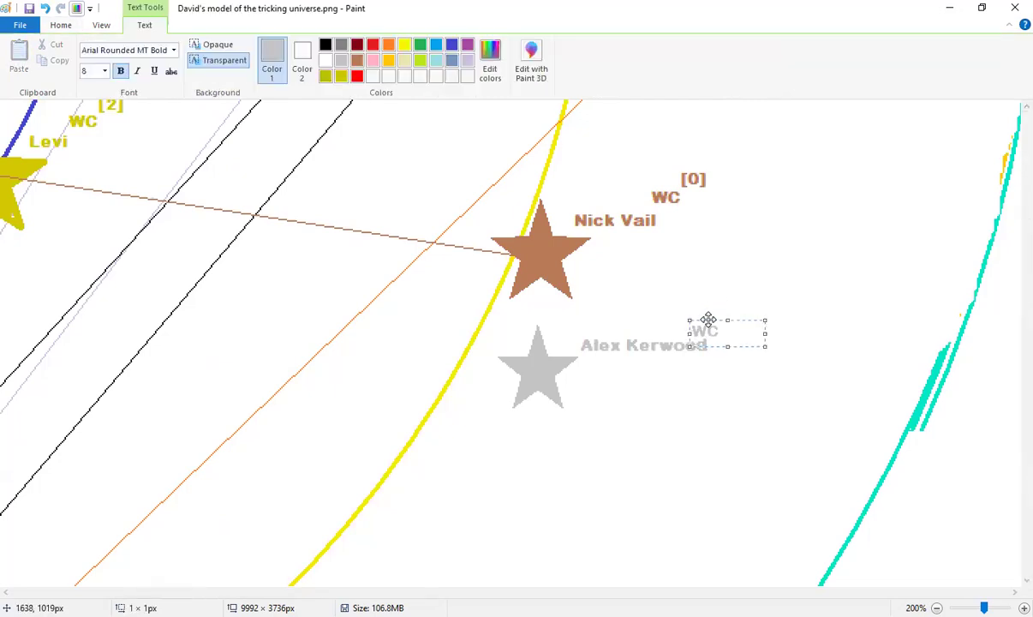
pyautogui.moveTo(708, 319); pyautogui.dragTo(705, 316)
pyautogui.click(710, 311)
pyautogui.click(710, 308)
pyautogui.press('Return')
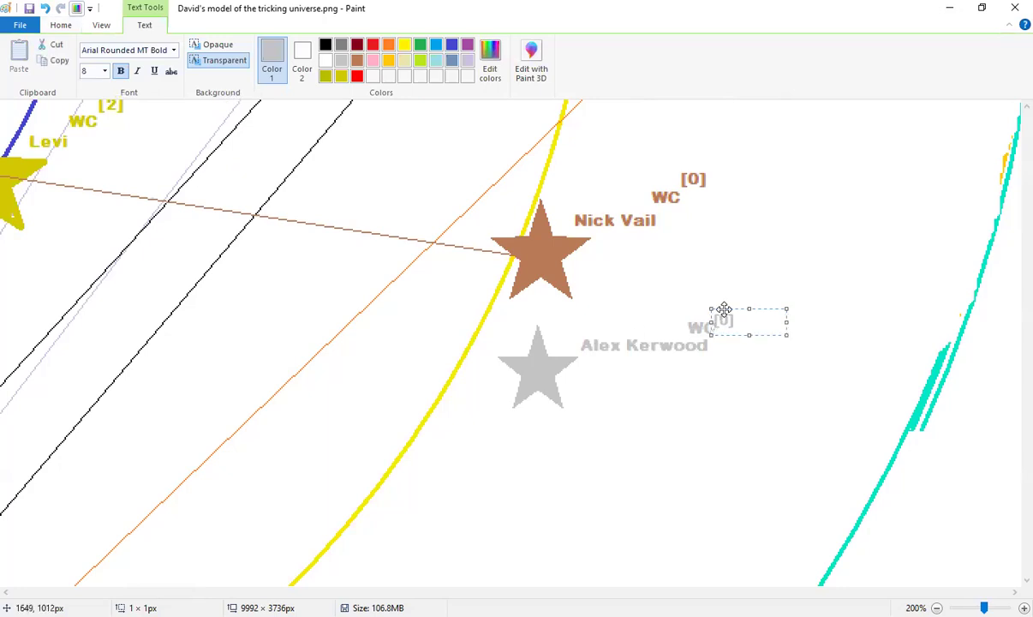
pyautogui.moveTo(725, 305); pyautogui.dragTo(723, 298)
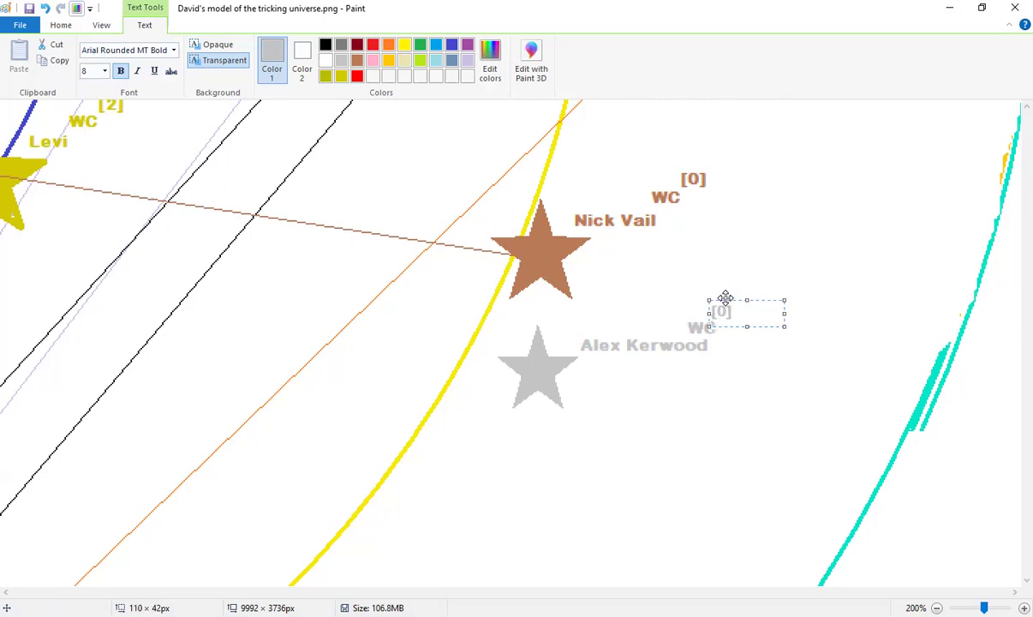
pyautogui.moveTo(726, 297); pyautogui.dragTo(731, 296)
pyautogui.click(724, 274)
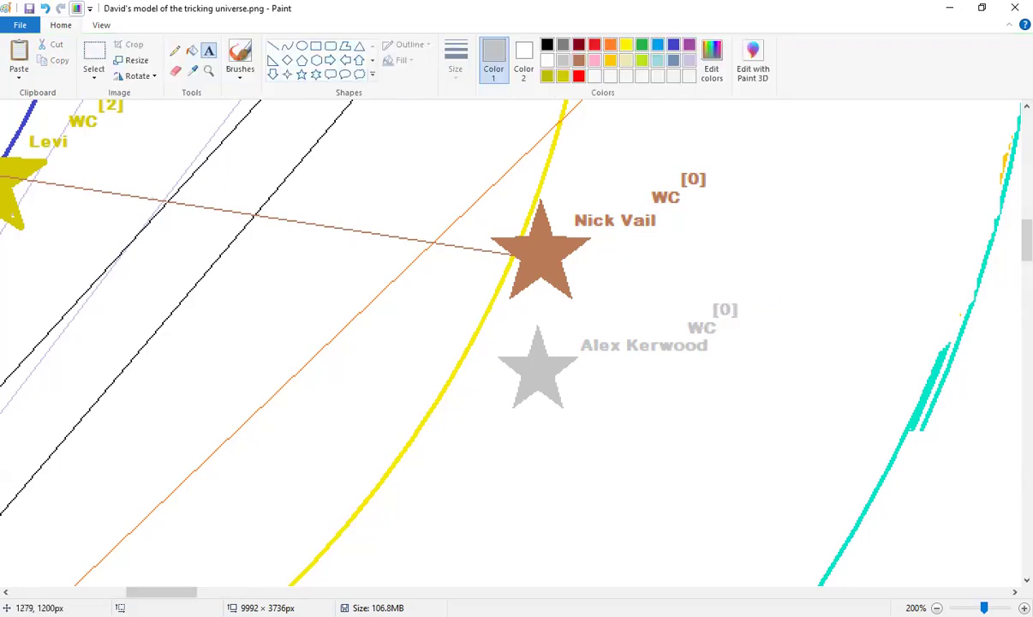
pyautogui.moveTo(162, 592); pyautogui.dragTo(147, 592)
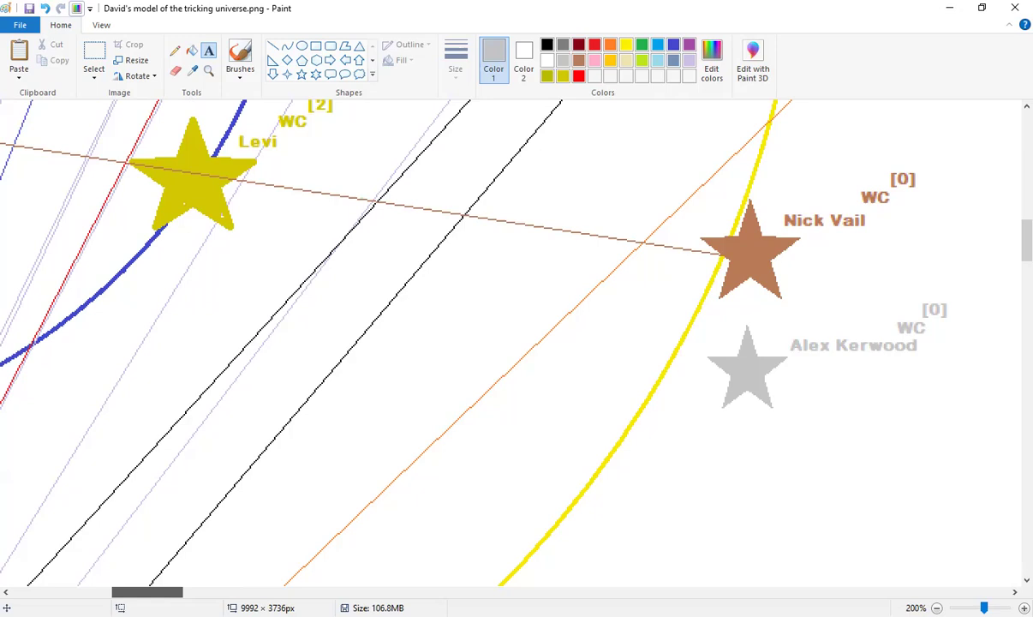
# Sample grey from the grey star and select the Line shape
pyautogui.moveTo(147, 591); pyautogui.dragTo(147, 592)
pyautogui.click(209, 72)
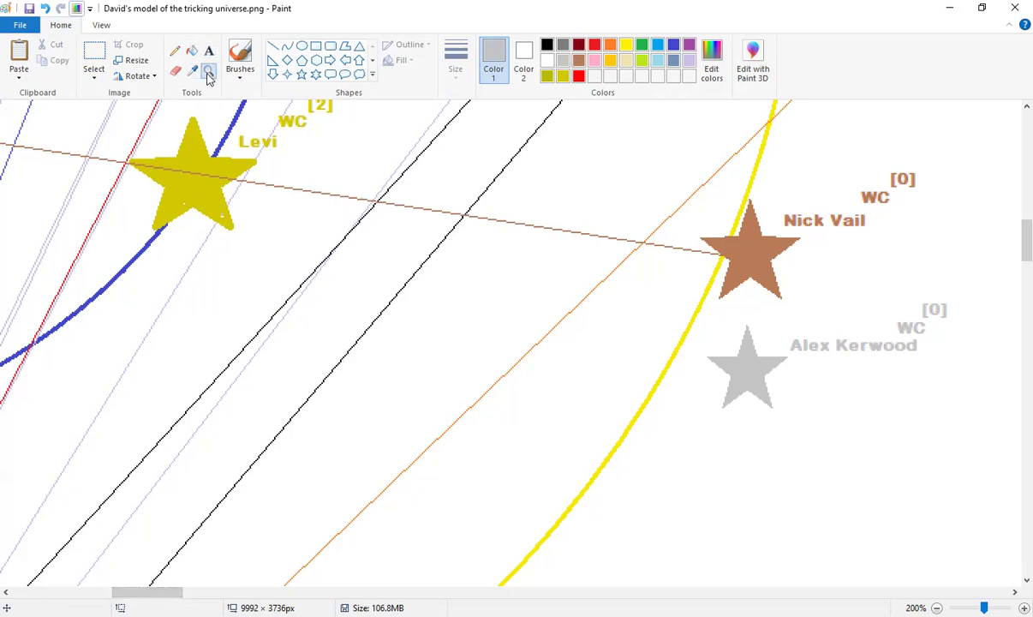
pyautogui.click(747, 367)
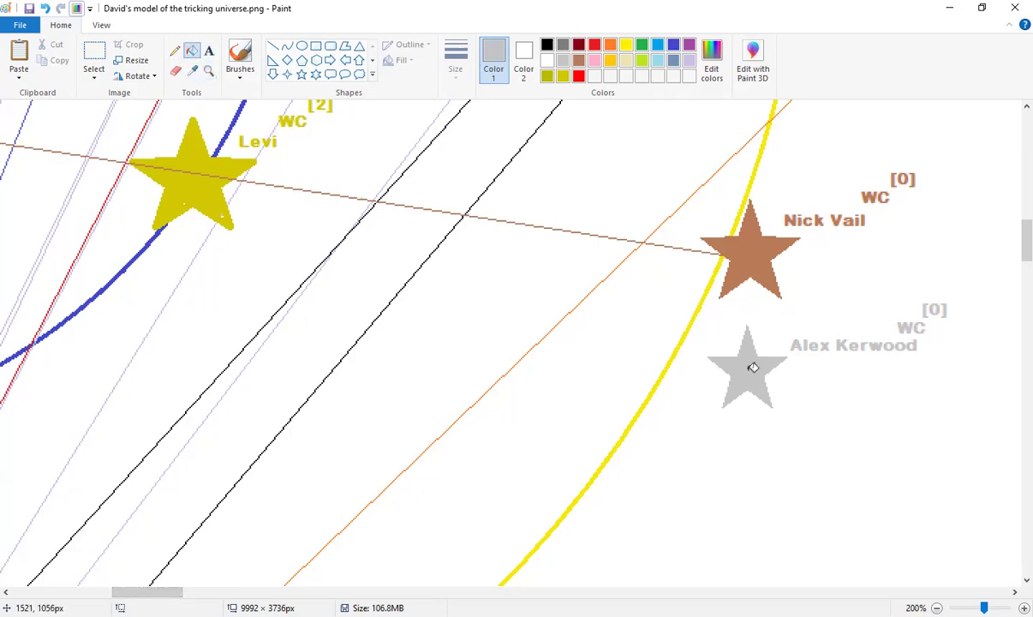
pyautogui.click(273, 46)
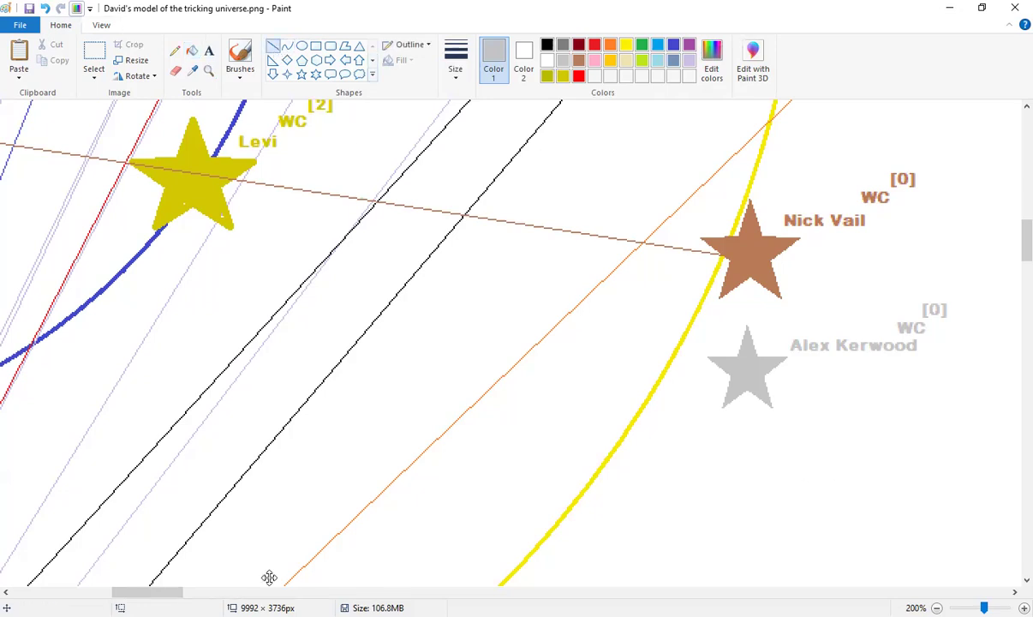
pyautogui.hscroll(-10, 363, 546)
pyautogui.hscroll(2, 362, 547)
pyautogui.scroll(2, 326, 454)
# Zoom out and draw a thin grey line from the red star to the grey star
pyautogui.moveTo(96, 192)
pyautogui.mouseDown()
pyautogui.moveTo(420, 292)
pyautogui.moveTo(886, 399)
pyautogui.moveTo(519, 404)
pyautogui.moveTo(473, 362)
pyautogui.mouseUp()
pyautogui.press('Escape')
pyautogui.moveTo(110, 591); pyautogui.dragTo(115, 592)
pyautogui.hotkey('ctrl', 'pagedown')
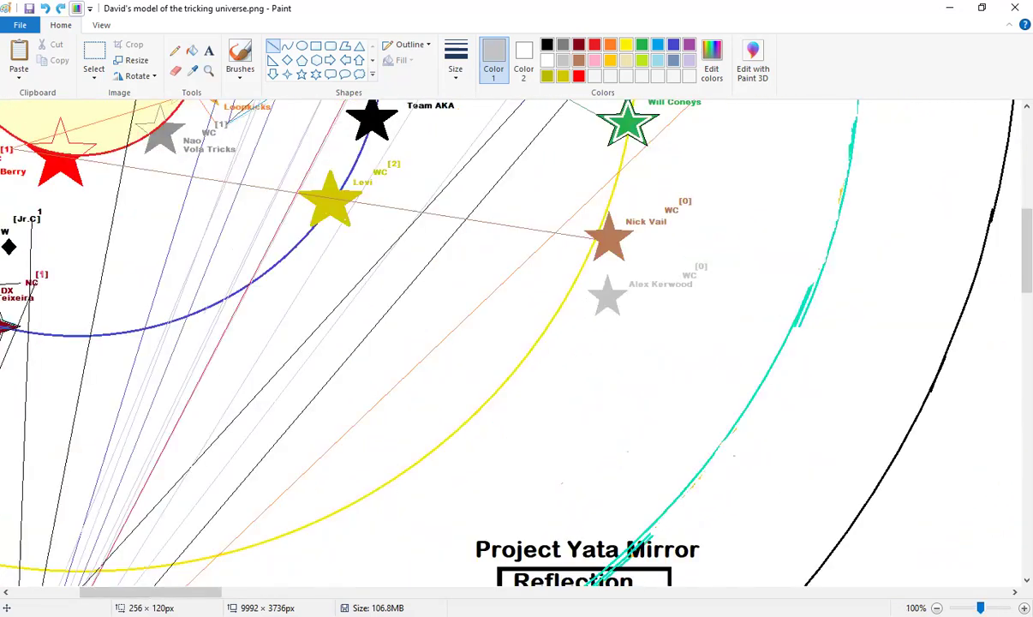
pyautogui.moveTo(224, 147); pyautogui.dragTo(821, 294)
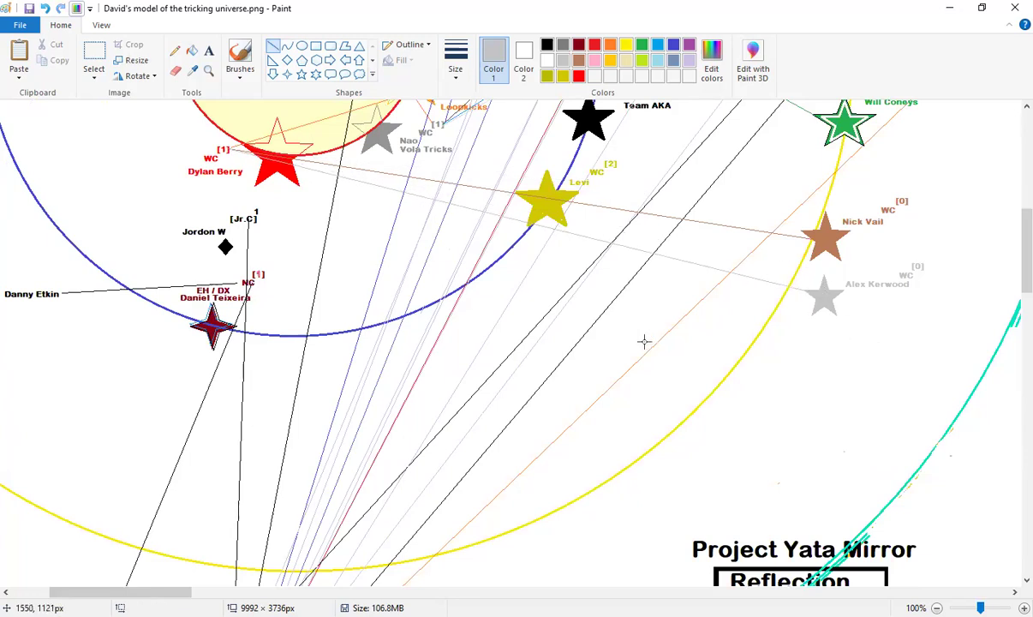
# Sample black from the black judge star and draw a black line to the red star
pyautogui.scroll(5, 644, 340)
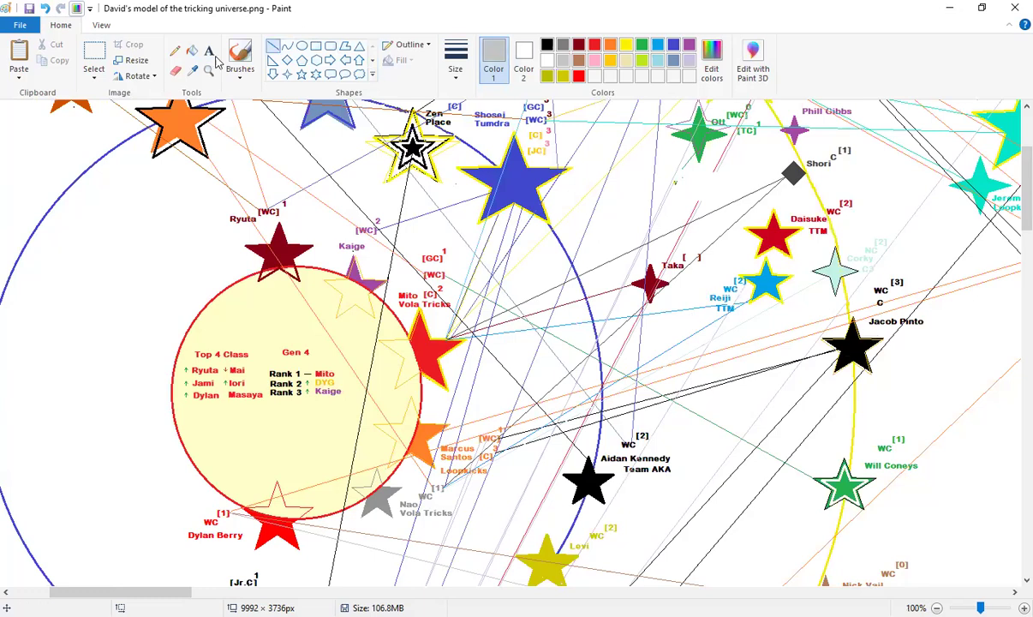
pyautogui.click(192, 70)
pyautogui.click(852, 360)
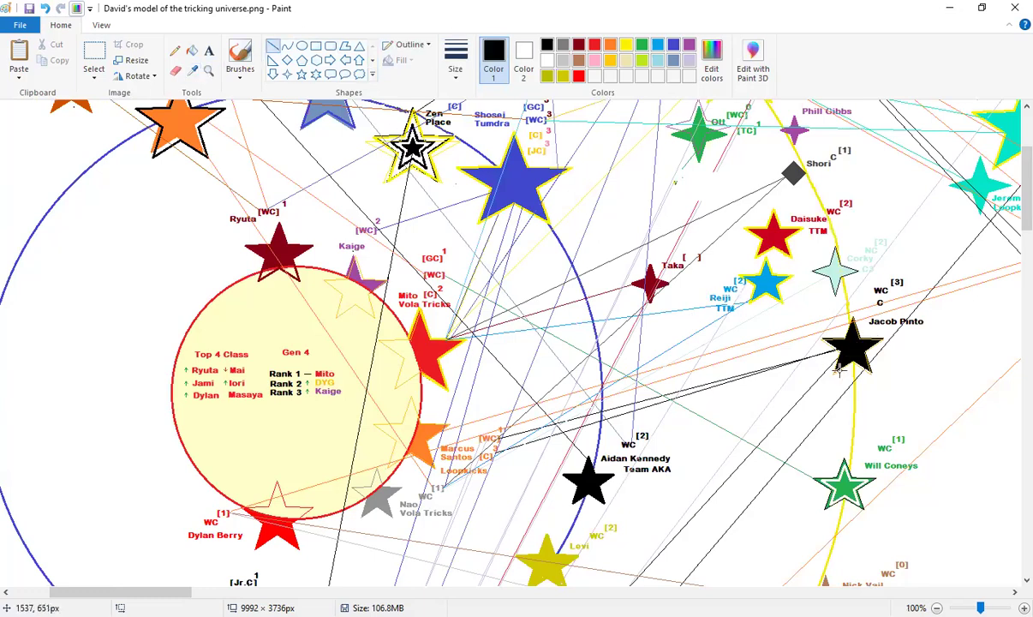
pyautogui.moveTo(844, 346); pyautogui.dragTo(227, 509)
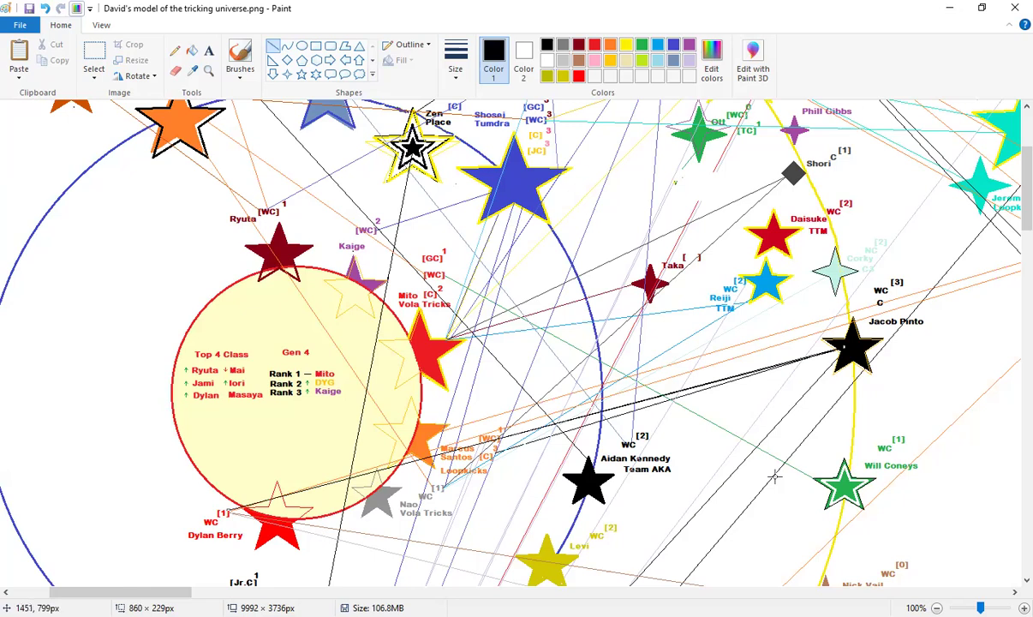
pyautogui.click(760, 446)
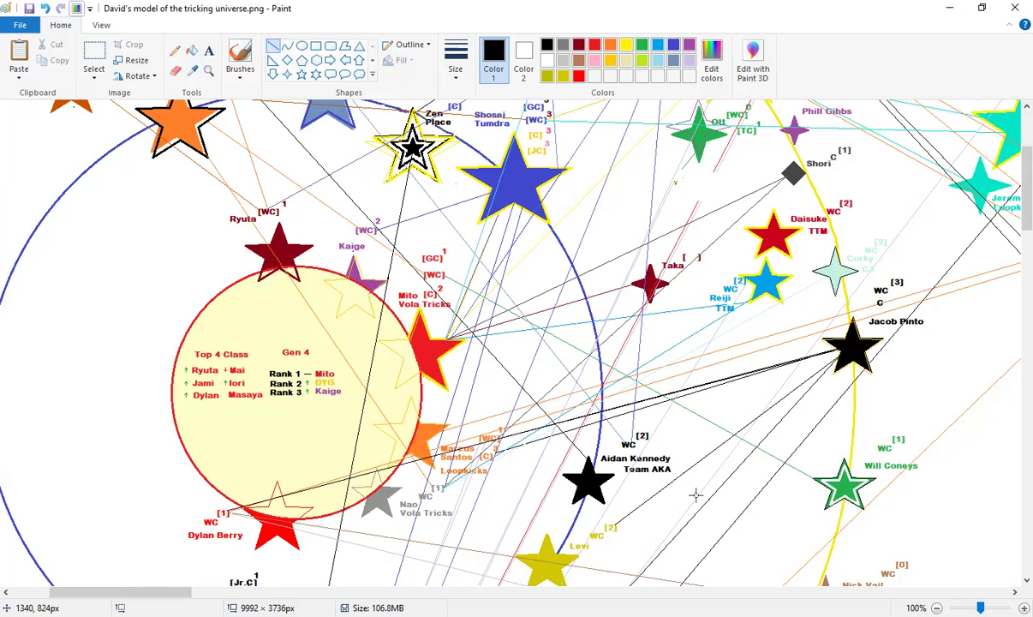
pyautogui.scroll(-3, 694, 492)
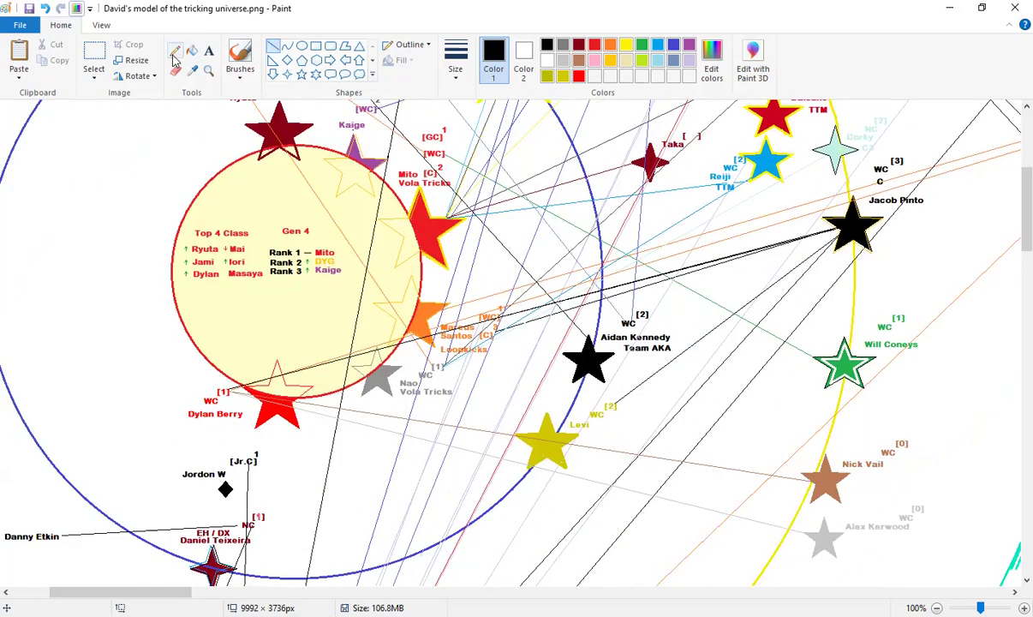
# Sample brown and draw a brown line from the yellow star to the brown star
pyautogui.click(192, 71)
pyautogui.click(763, 464)
pyautogui.moveTo(762, 464)
pyautogui.mouseDown()
pyautogui.moveTo(610, 430)
pyautogui.moveTo(600, 402)
pyautogui.moveTo(611, 407)
pyautogui.mouseUp()
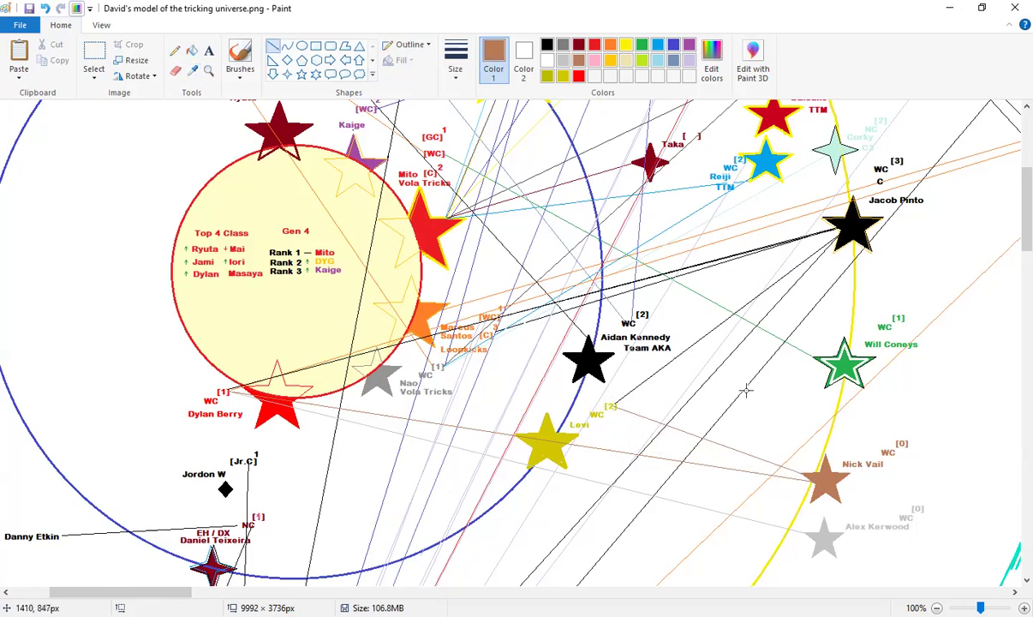
# Sample grey from the grey star and draw a grey line to the yellow star
pyautogui.click(192, 72)
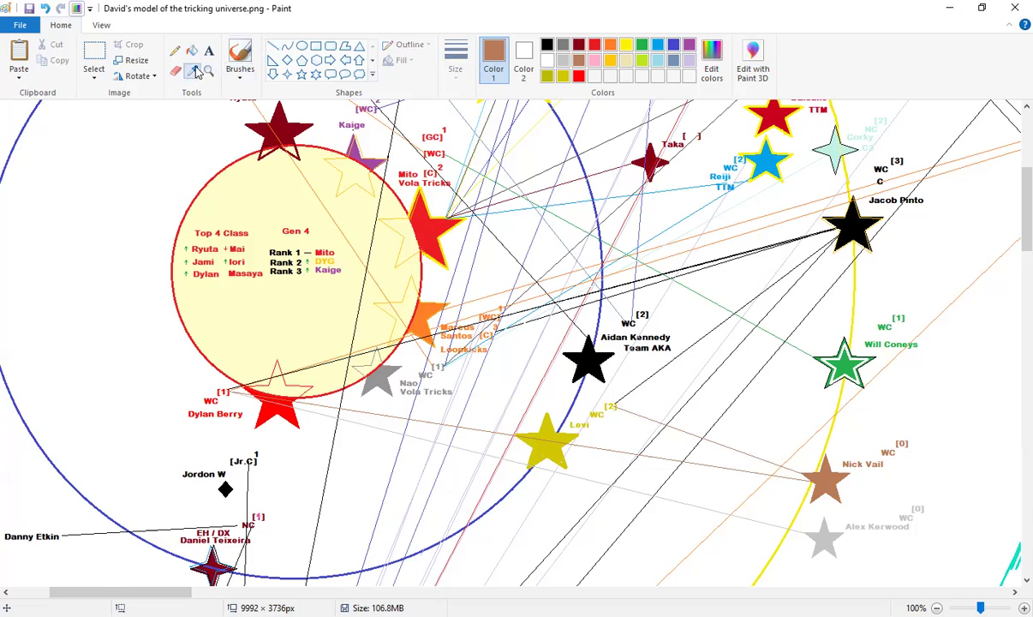
pyautogui.click(823, 536)
pyautogui.moveTo(871, 552); pyautogui.dragTo(583, 381)
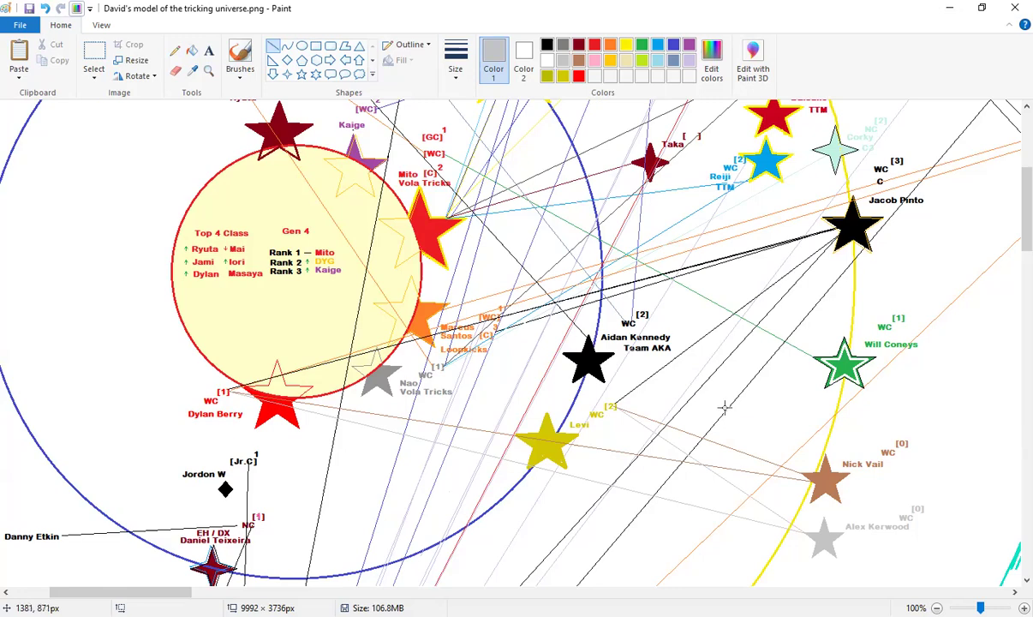
pyautogui.hscroll(15, 599, 570)
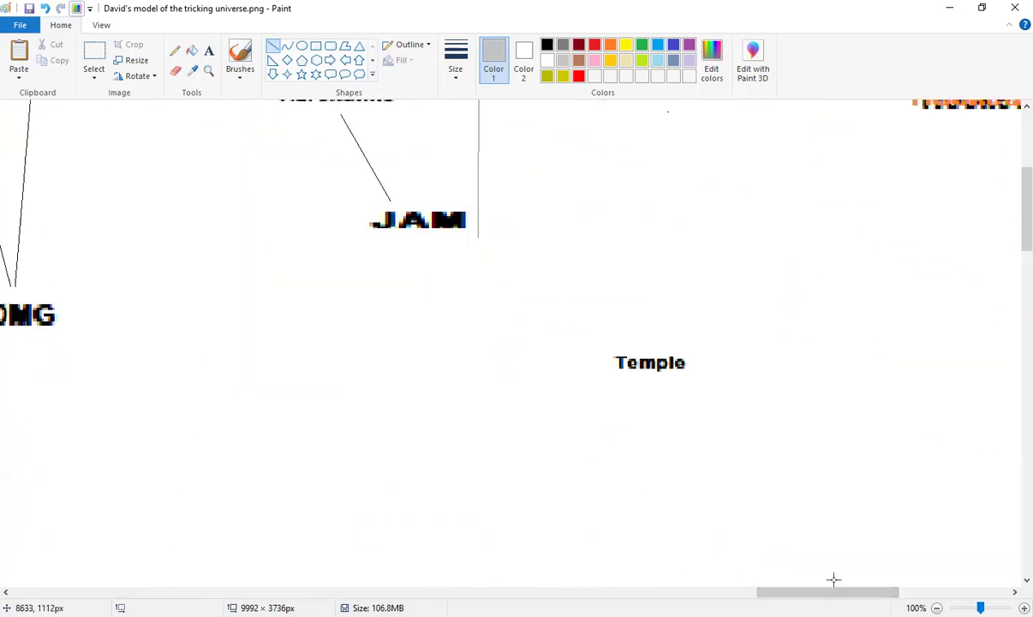
pyautogui.hscroll(-10, 833, 582)
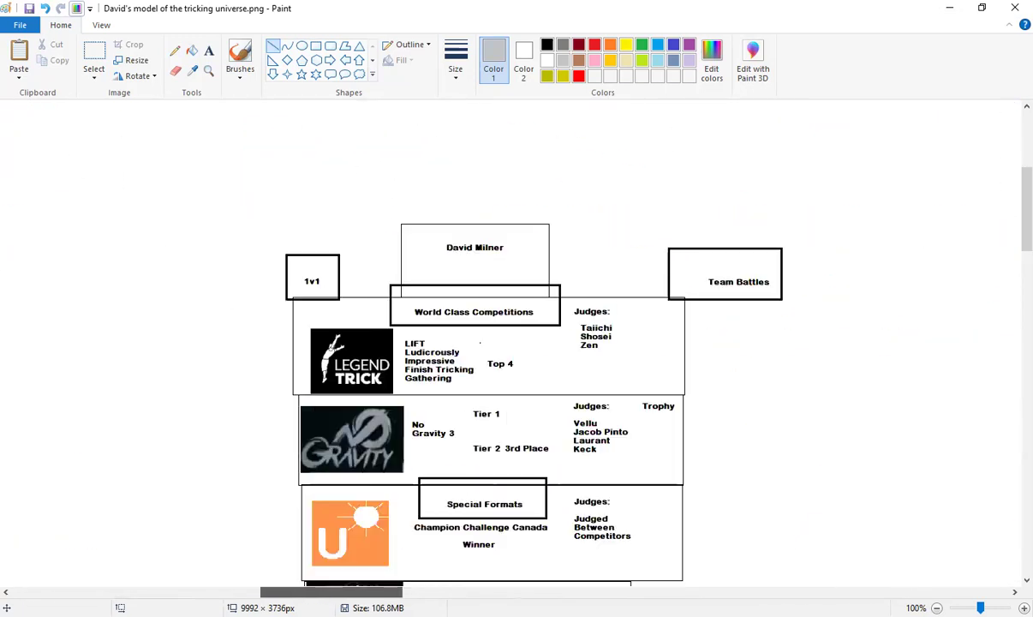
pyautogui.hscroll(-4, 358, 541)
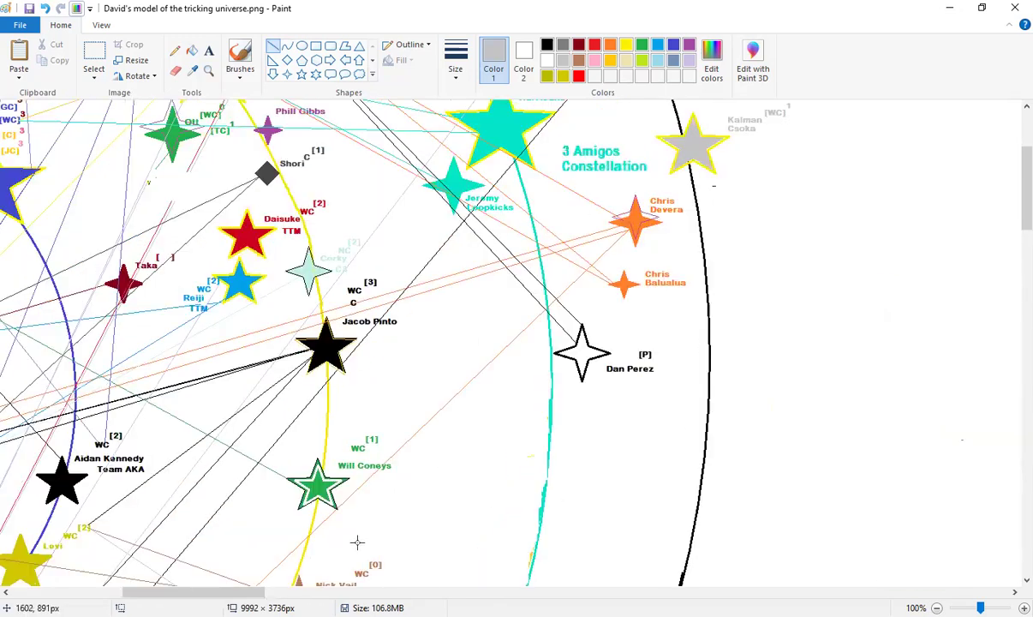
pyautogui.click(193, 69)
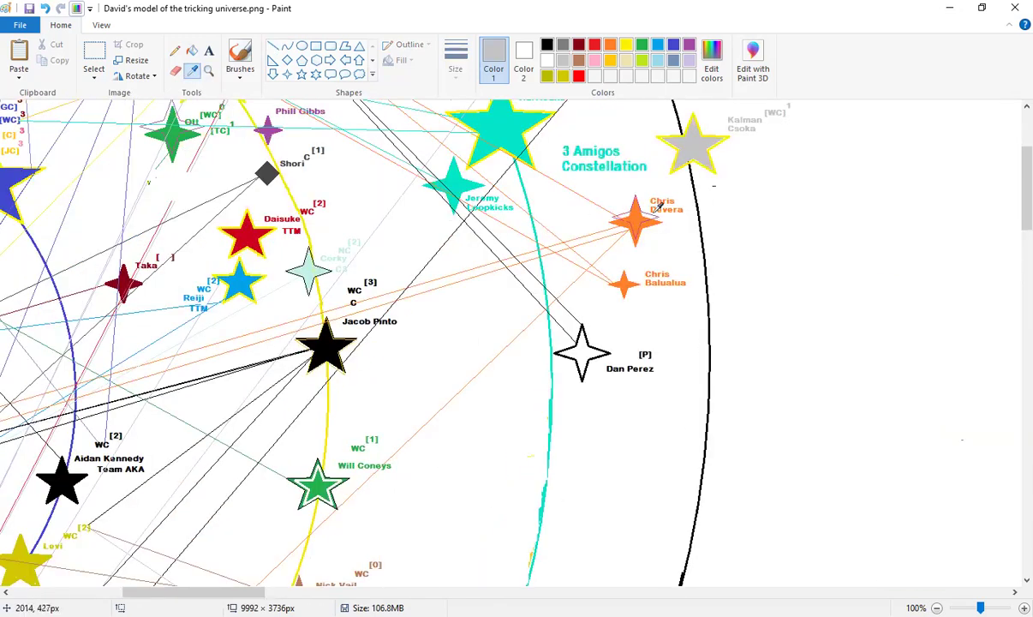
pyautogui.click(616, 255)
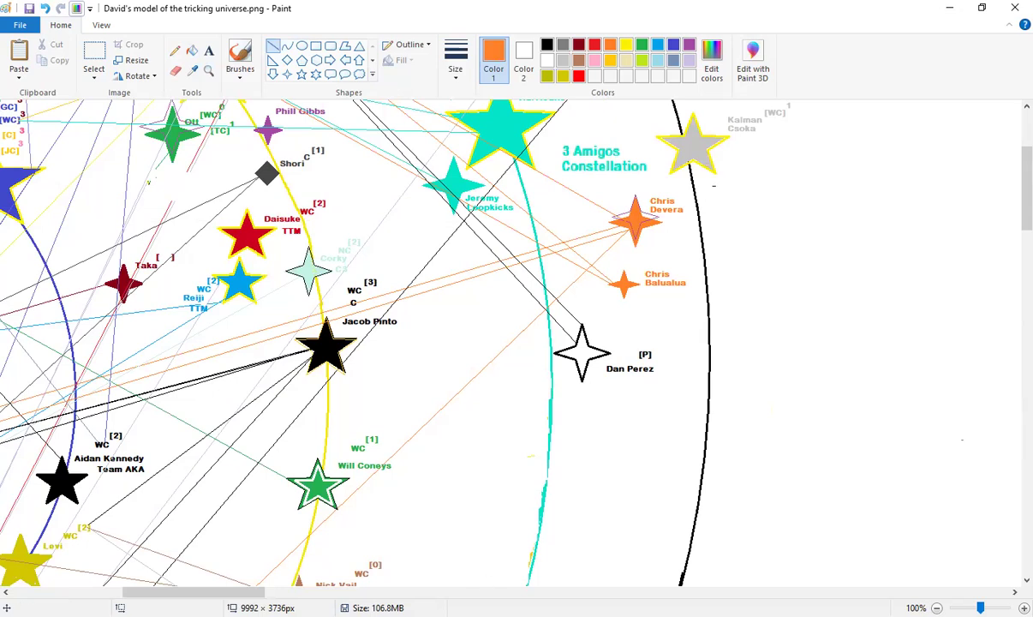
pyautogui.hscroll(-1, 514, 343)
pyautogui.hscroll(-1, 374, 518)
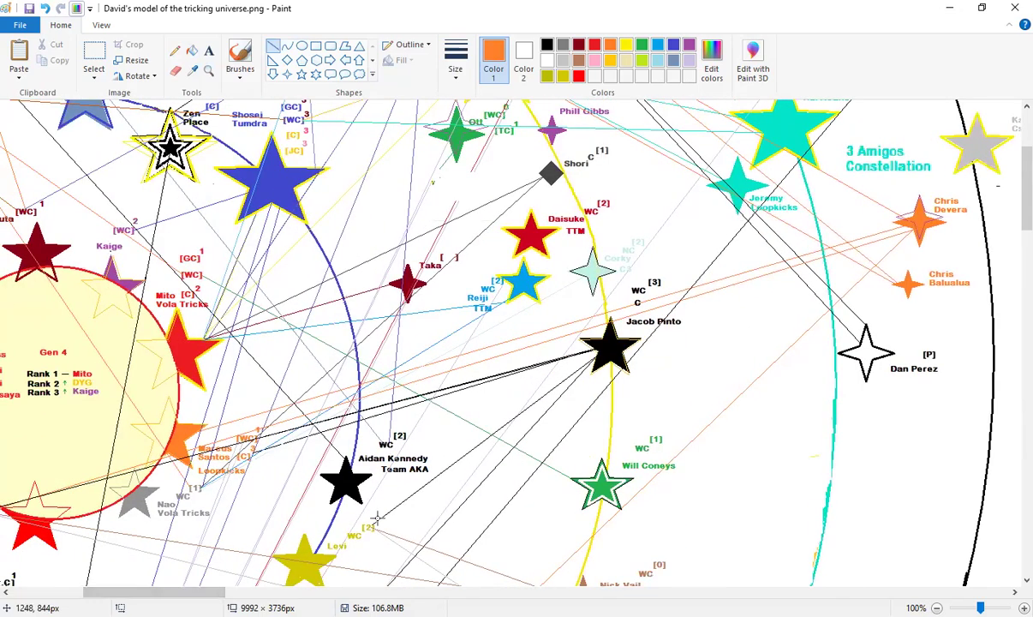
pyautogui.moveTo(374, 523); pyautogui.dragTo(912, 233)
pyautogui.scroll(-2, 708, 390)
pyautogui.hscroll(-1, 239, 572)
pyautogui.hscroll(-1, 481, 343)
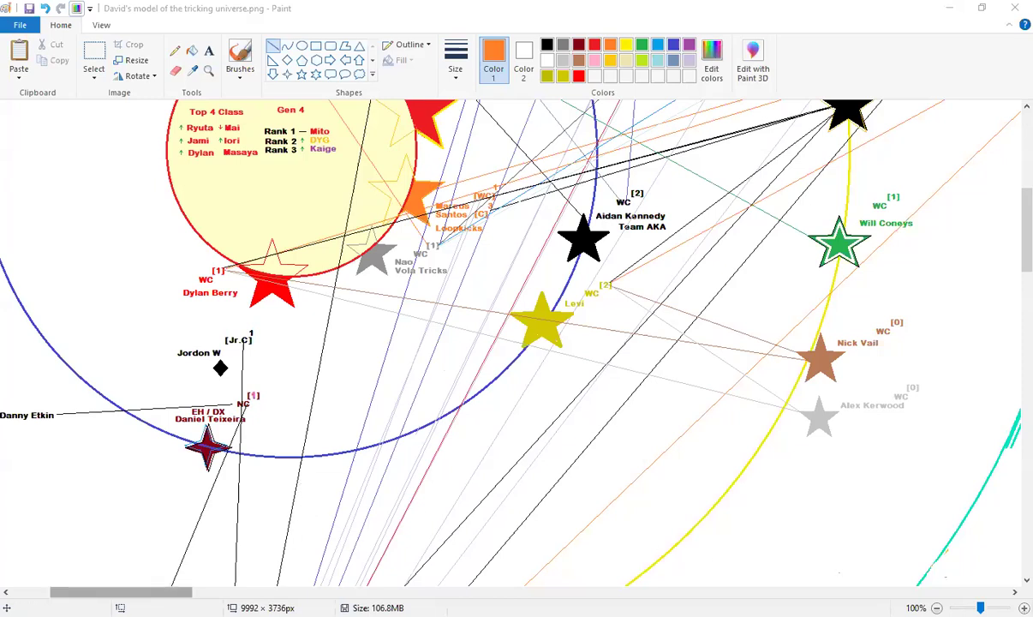
pyautogui.moveTo(120, 591); pyautogui.dragTo(135, 591)
pyautogui.scroll(3, 221, 503)
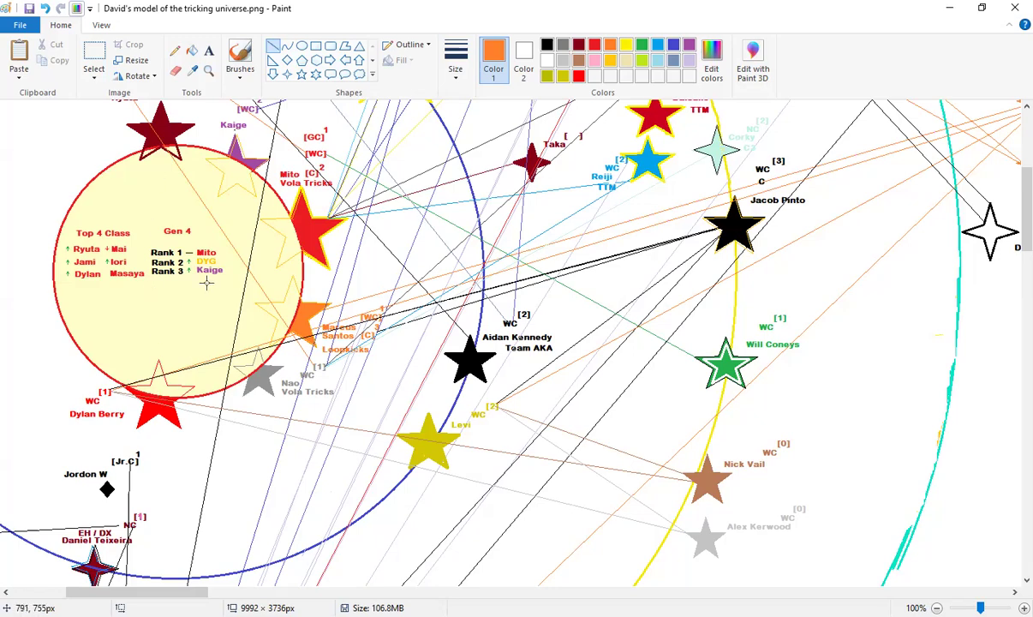
pyautogui.scroll(4, 316, 403)
pyautogui.scroll(-5, 302, 377)
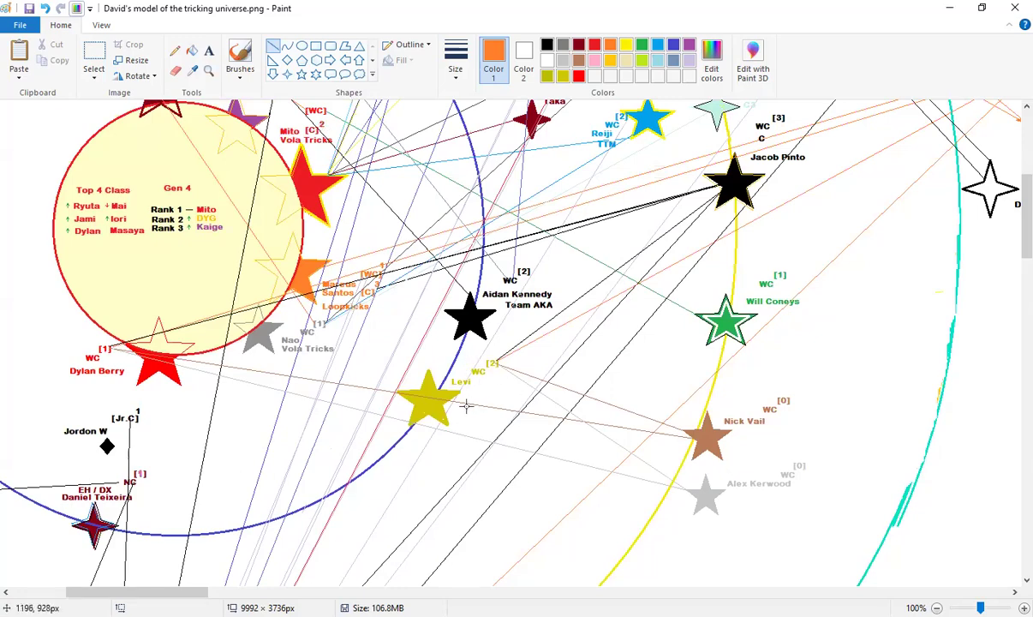
pyautogui.scroll(6, 446, 386)
pyautogui.scroll(-4, 341, 337)
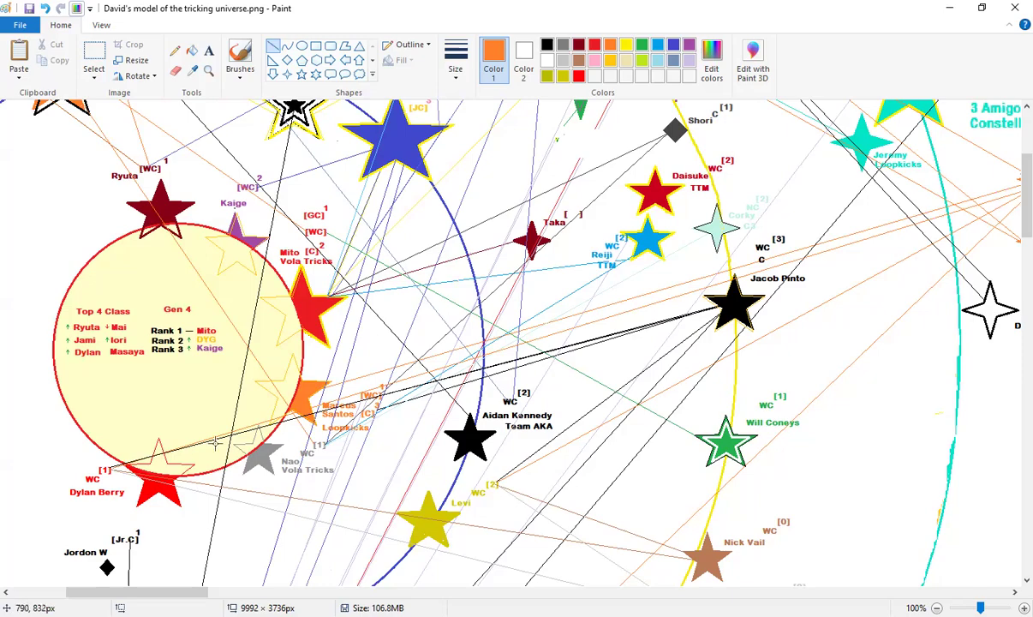
pyautogui.scroll(3, 265, 541)
pyautogui.scroll(-6, 267, 538)
pyautogui.scroll(6, 313, 528)
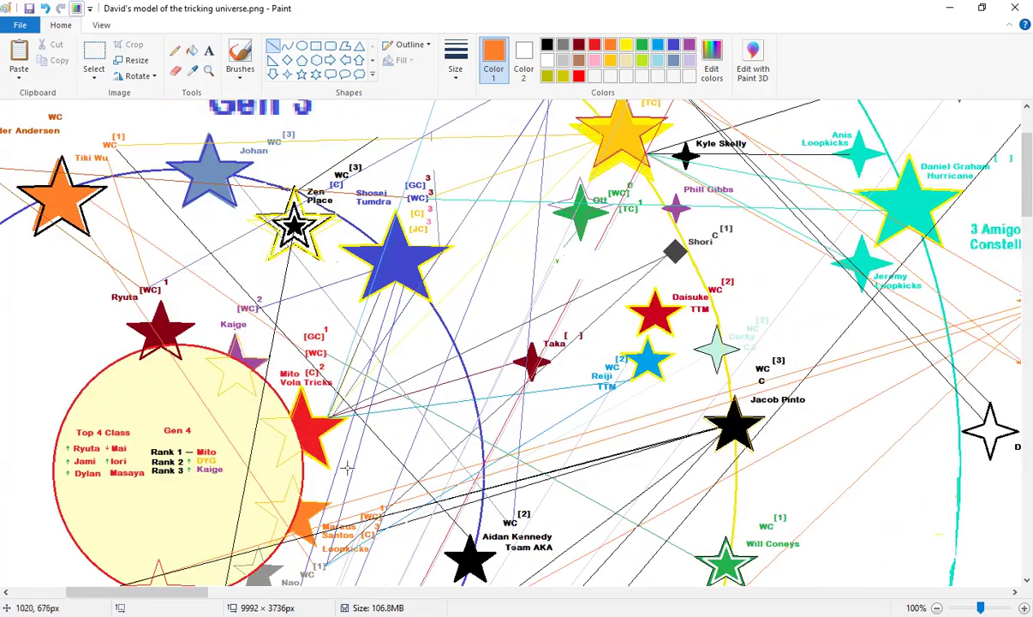
pyautogui.scroll(-5, 343, 463)
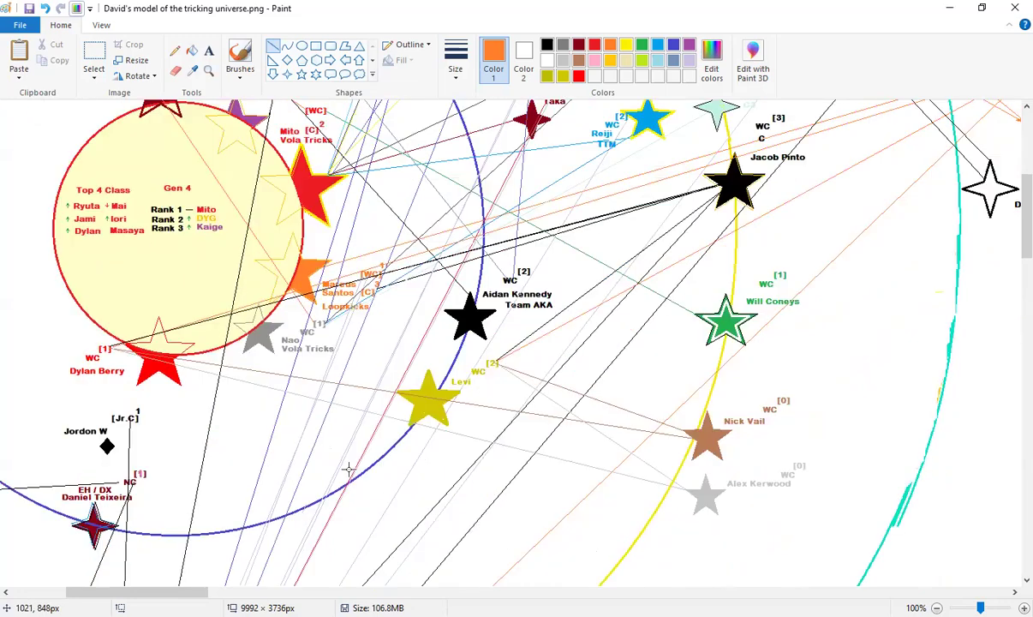
pyautogui.scroll(5, 349, 469)
pyautogui.scroll(-3, 365, 454)
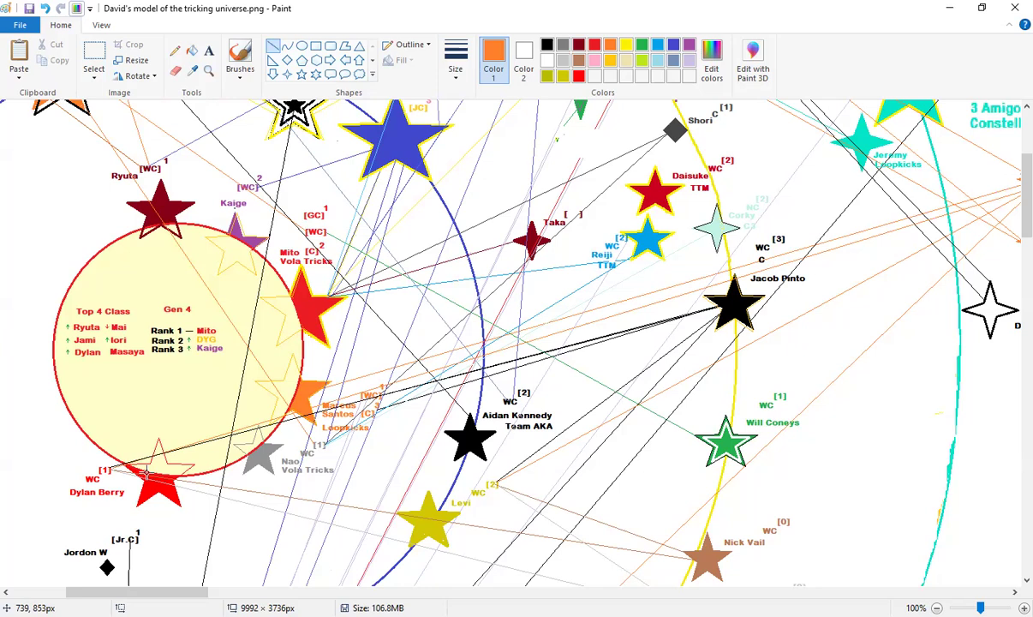
# Move across the canvas to reach the competition tables
pyautogui.scroll(3, 146, 474)
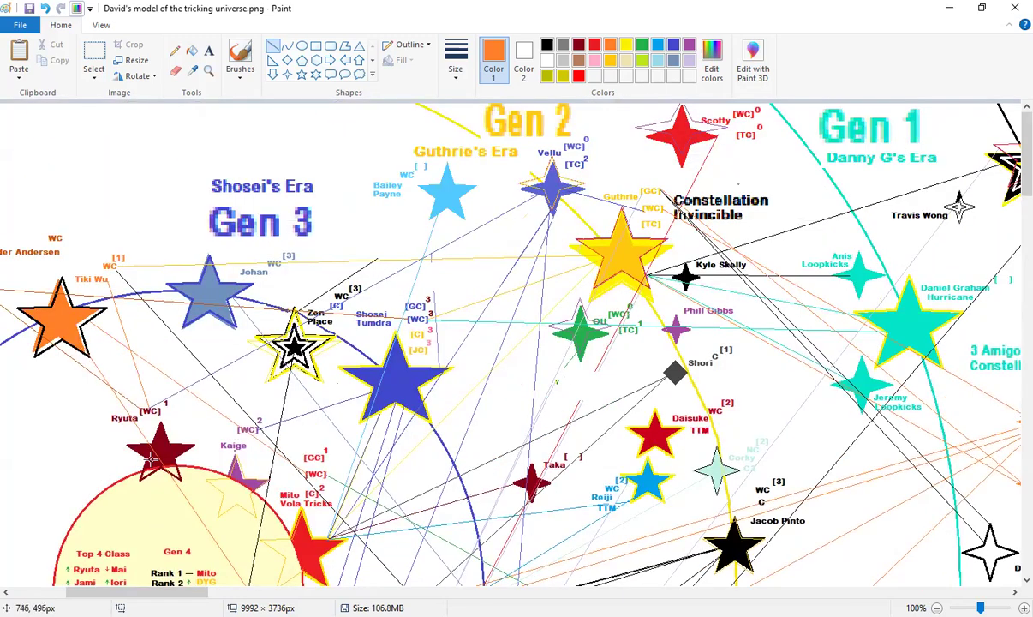
pyautogui.scroll(-3, 151, 459)
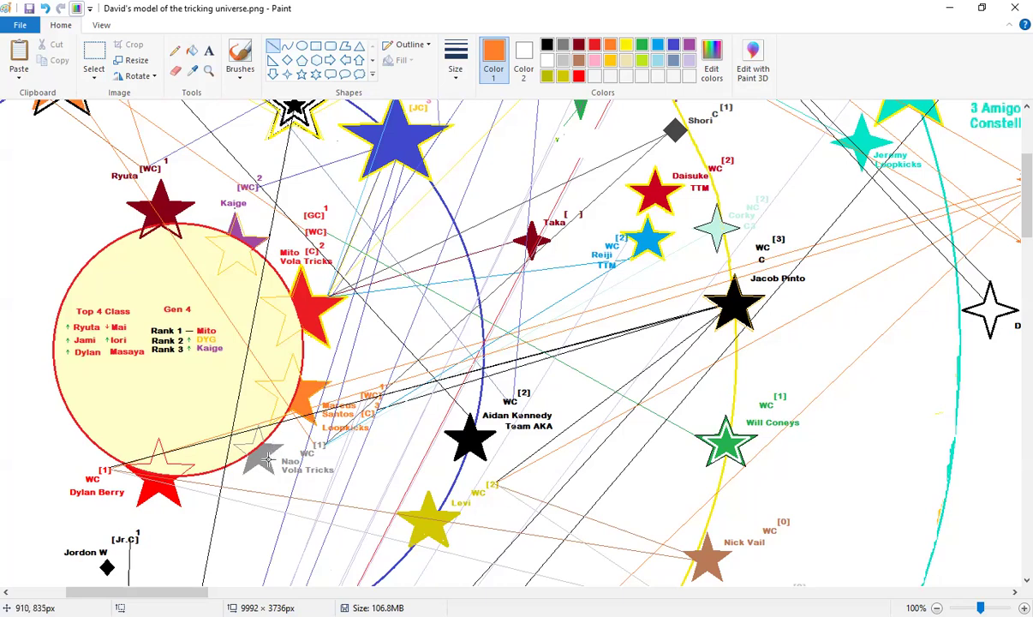
pyautogui.scroll(3, 292, 484)
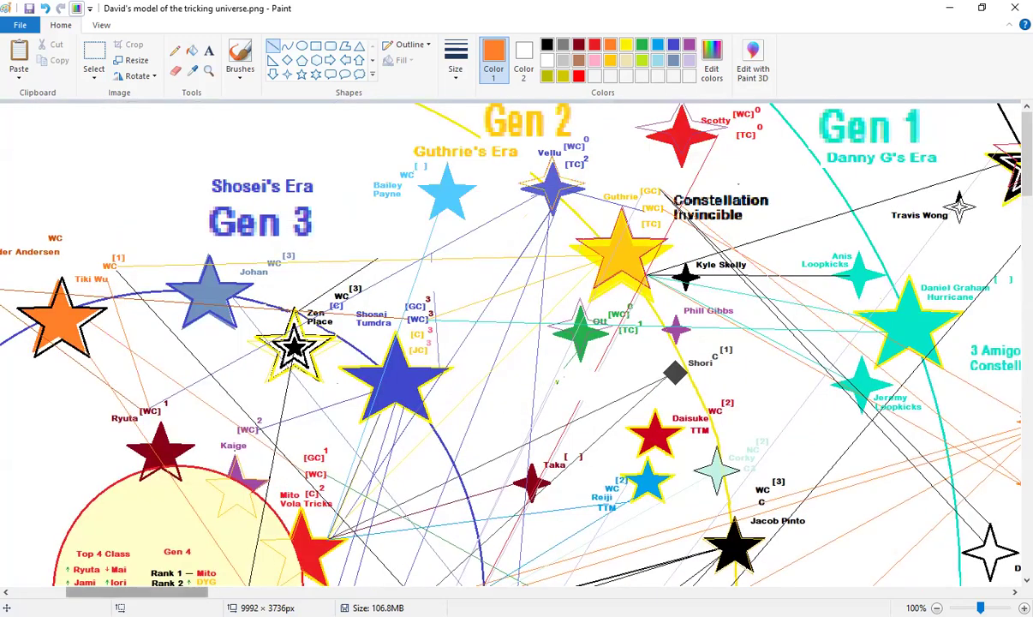
pyautogui.moveTo(145, 591); pyautogui.dragTo(338, 591)
pyautogui.scroll(-5, 566, 428)
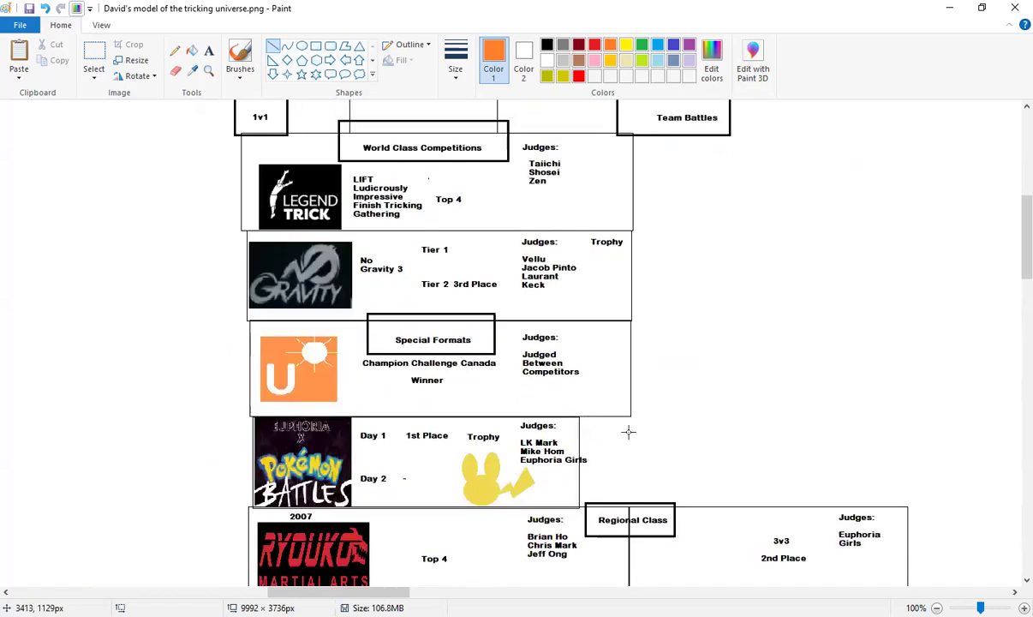
pyautogui.scroll(-2, 674, 450)
pyautogui.scroll(2, 675, 463)
pyautogui.scroll(2, 675, 466)
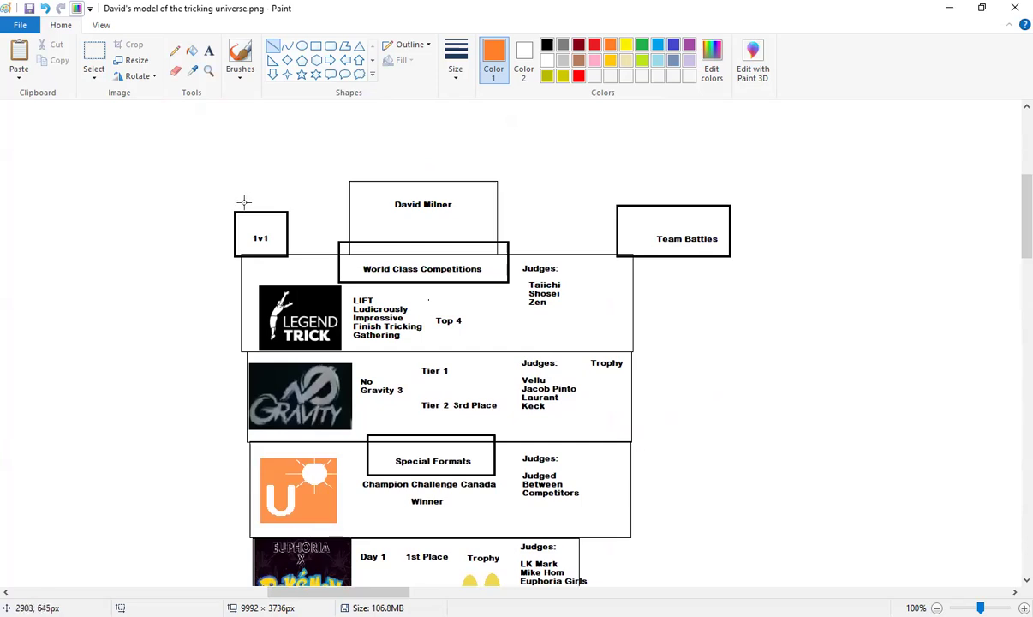
# Draw a test line across the 1v1 box, undo it, then scroll down to the judges lists
pyautogui.moveTo(239, 225); pyautogui.dragTo(287, 253)
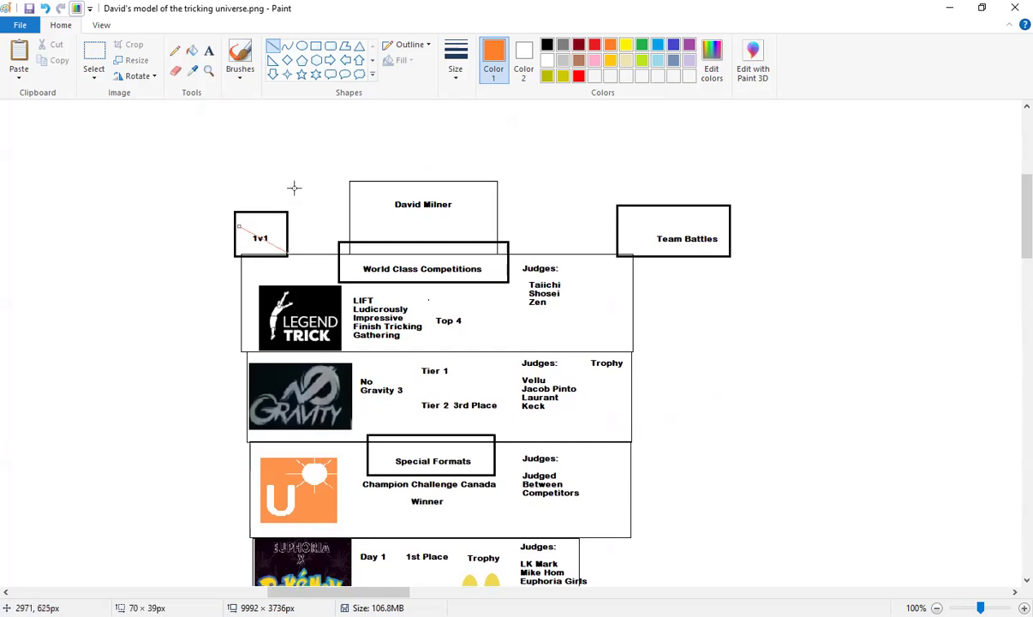
pyautogui.hotkey('ctrl', 'z')
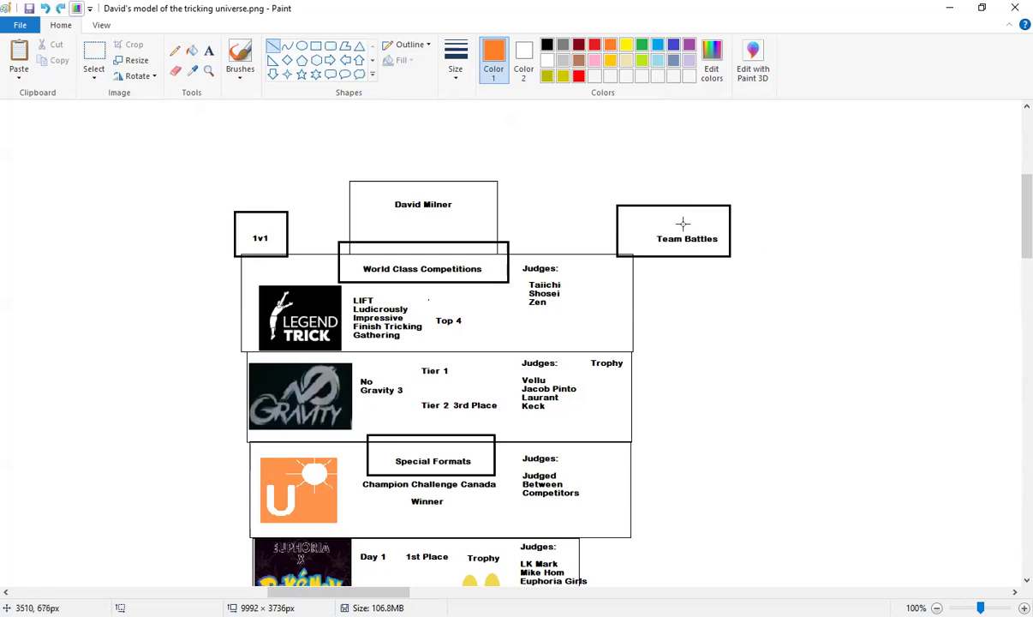
pyautogui.scroll(-3, 685, 221)
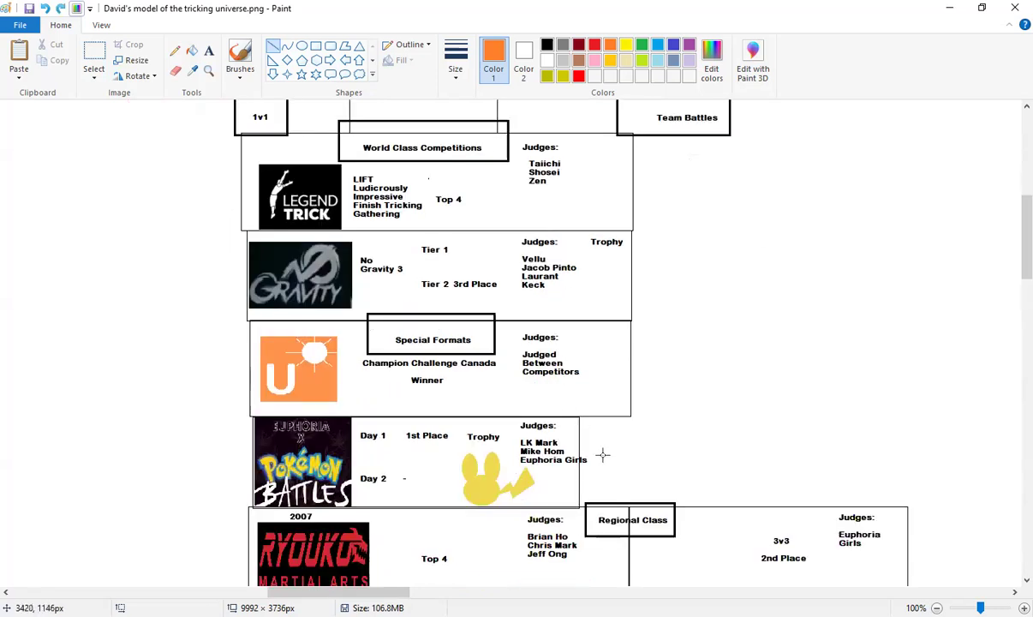